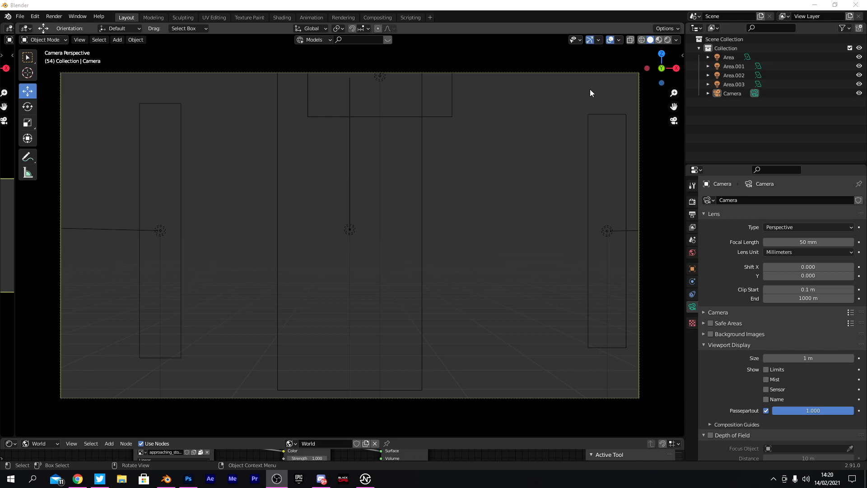
{"action": "left_click_drag", "start_coordinate": [649, 79], "coordinate": [660, 116]}
{"action": "left_click", "coordinate": [674, 121]}
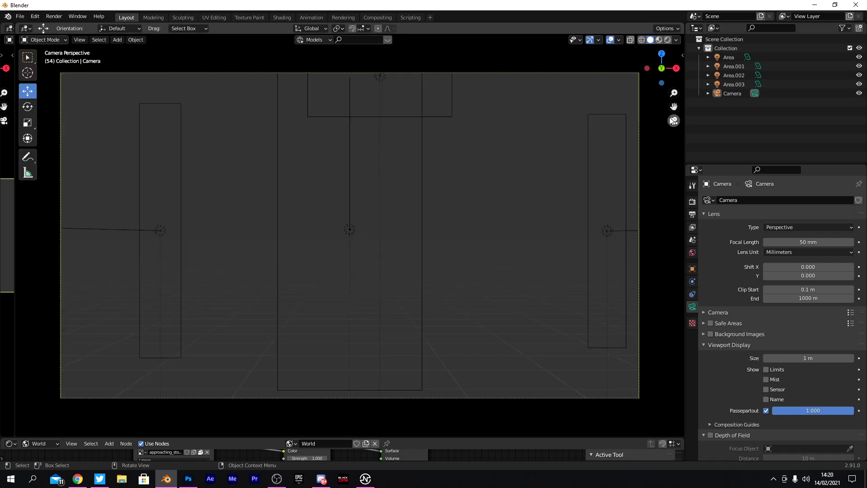
{"action": "scroll", "coordinate": [233, 236], "scroll_direction": "down", "scroll_amount": 4}
{"action": "scroll", "coordinate": [234, 235], "scroll_direction": "up", "scroll_amount": 5}
{"action": "scroll", "coordinate": [451, 226], "scroll_direction": "down", "scroll_amount": 3}
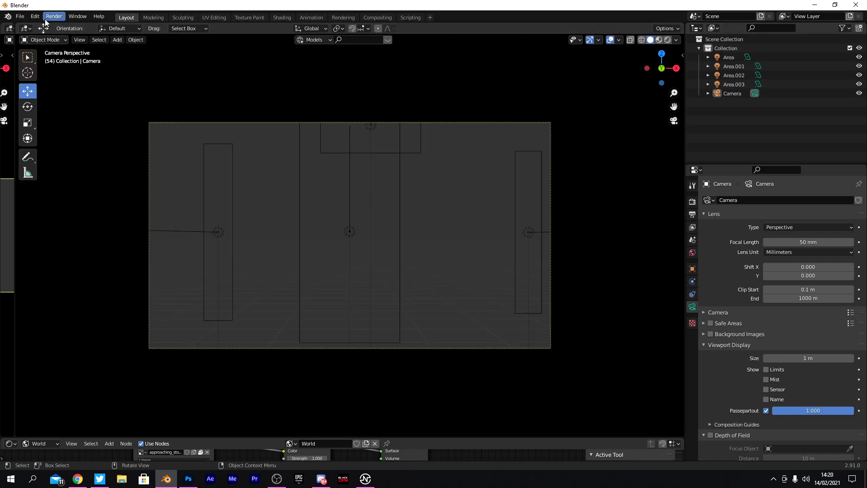
- Append all items in the Object folder of D:\blend files\skins\Spark Plug.blend to the scene
{"action": "left_click", "coordinate": [20, 17]}
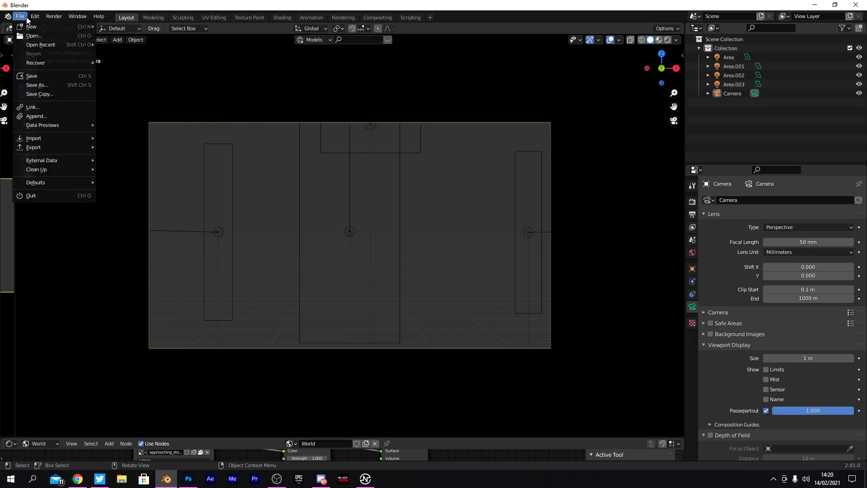
{"action": "left_click", "coordinate": [32, 119]}
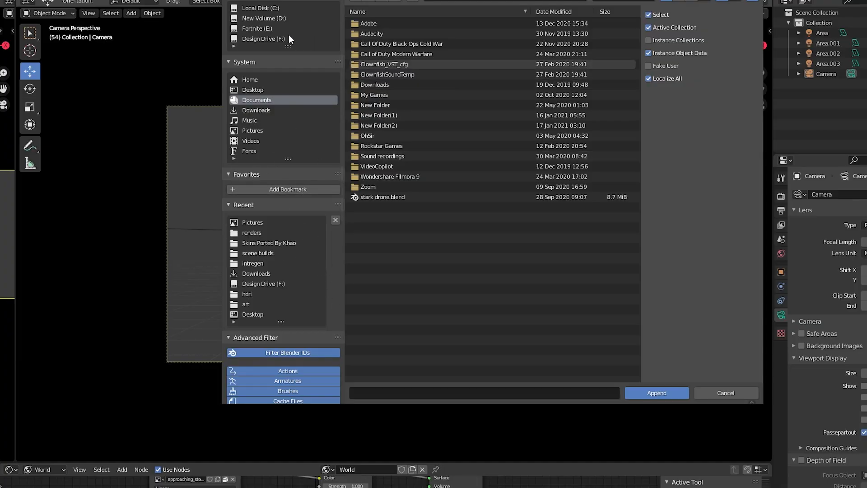
{"action": "left_click", "coordinate": [279, 19]}
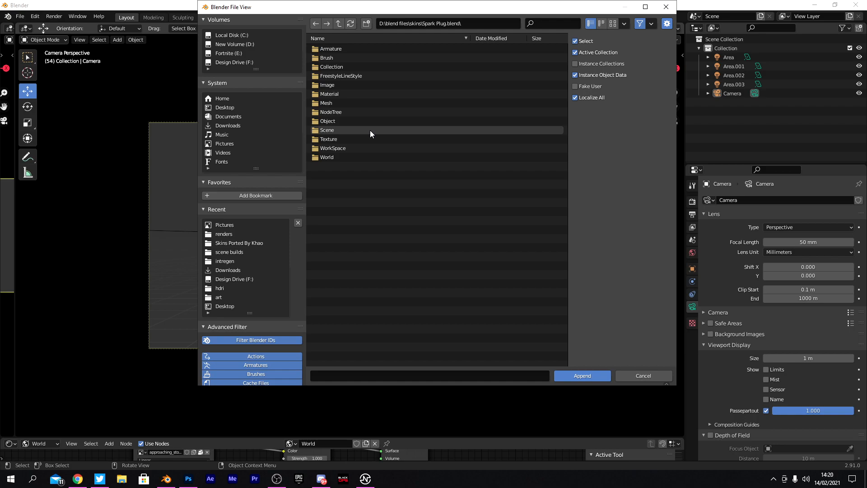
{"action": "left_click", "coordinate": [372, 121]}
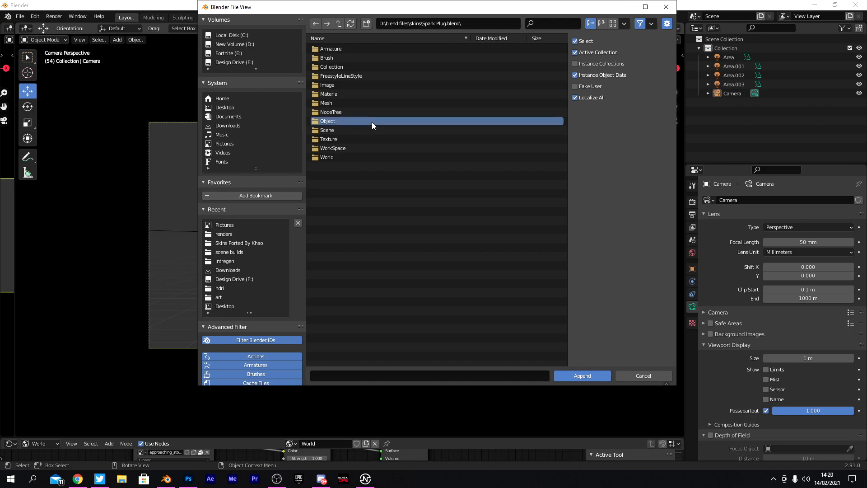
{"action": "double_click", "coordinate": [372, 122]}
{"action": "left_click_drag", "start_coordinate": [372, 104], "coordinate": [376, 45]}
{"action": "left_click", "coordinate": [434, 318]}
{"action": "key", "text": "a"}
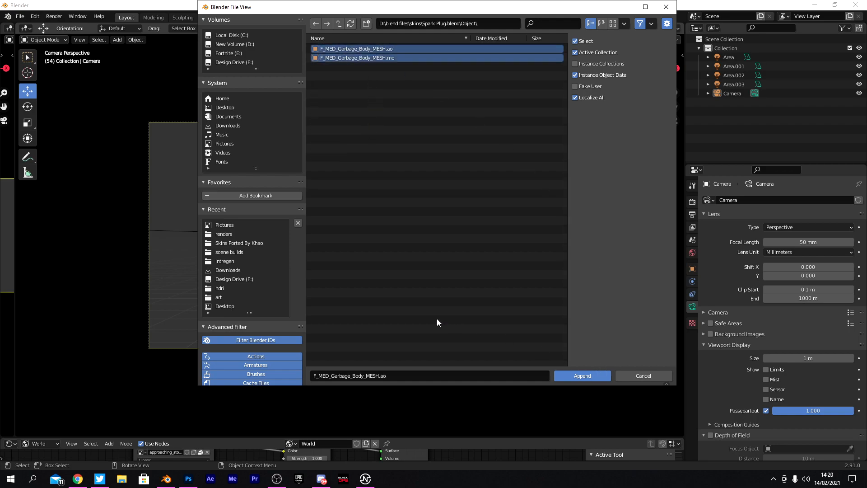
{"action": "left_click", "coordinate": [583, 376]}
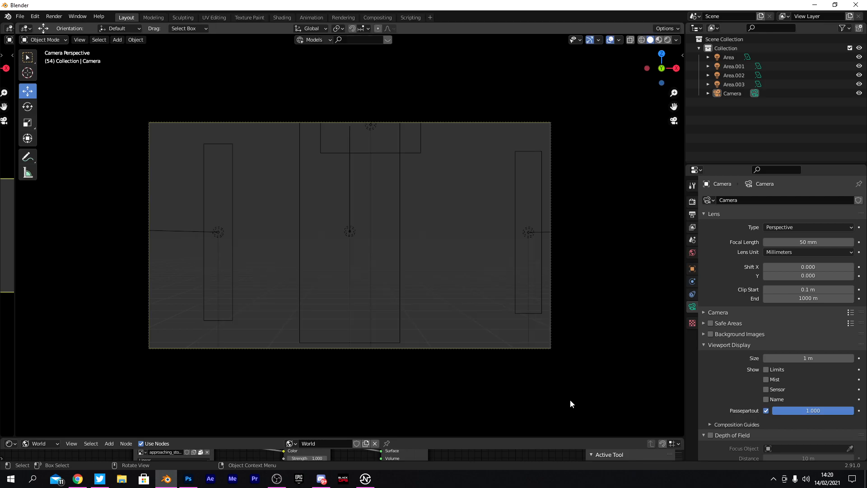
- Scale the appended F_MED_Garbage_Body_MESH.ao armature by a factor of 0.01
{"action": "left_click_drag", "start_coordinate": [662, 79], "coordinate": [682, 75]}
{"action": "scroll", "coordinate": [570, 161], "scroll_direction": "down", "scroll_amount": 10}
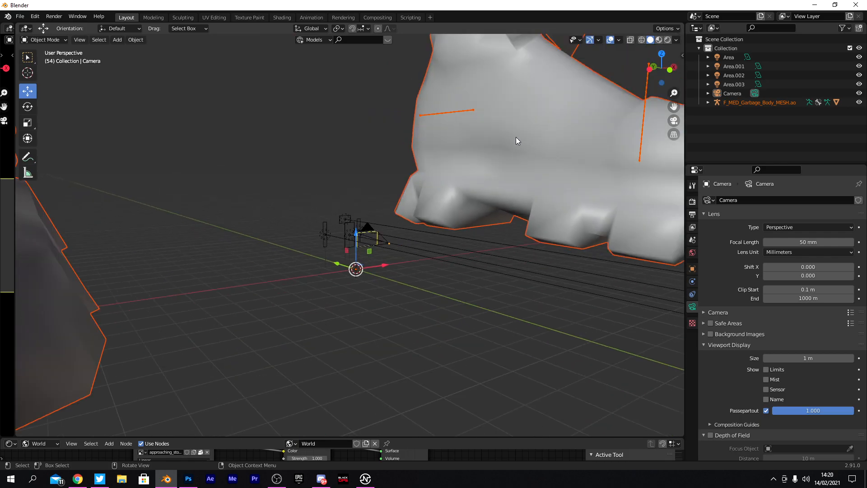
{"action": "left_click", "coordinate": [471, 111]}
{"action": "type", "text": "s"}
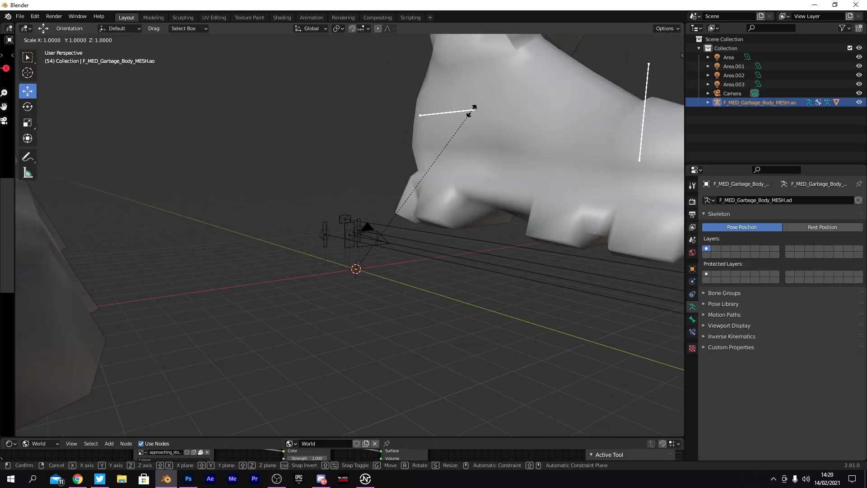
{"action": "type", "text": "0."}
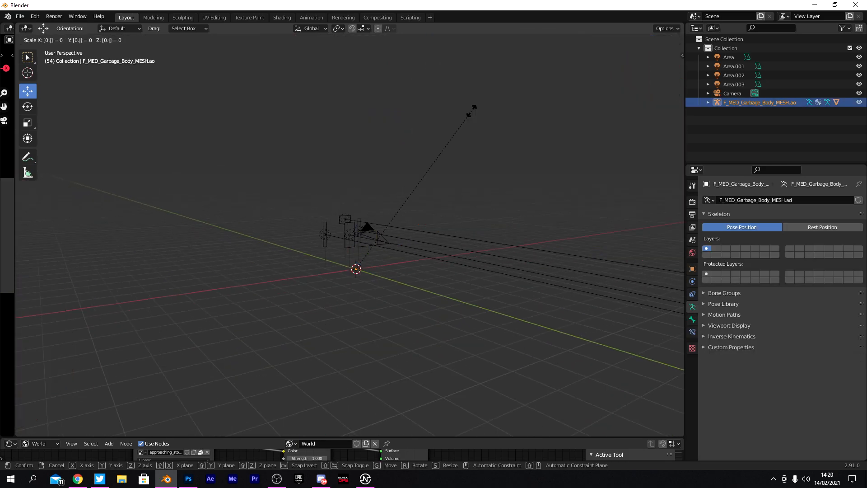
{"action": "type", "text": "01"}
{"action": "key", "text": "Return"}
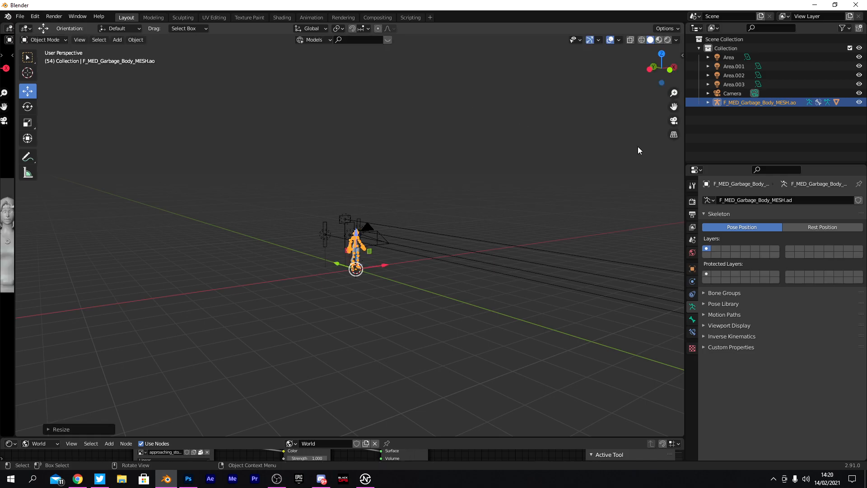
- Scale the character up slightly in the camera view so the head sits higher in the frame
{"action": "left_click", "coordinate": [674, 121]}
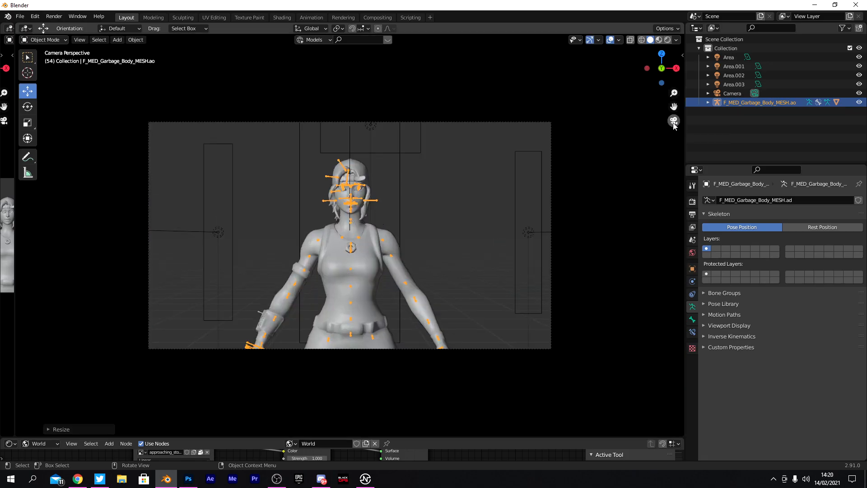
{"action": "scroll", "coordinate": [353, 199], "scroll_direction": "up", "scroll_amount": 3}
{"action": "scroll", "coordinate": [353, 198], "scroll_direction": "down", "scroll_amount": 1}
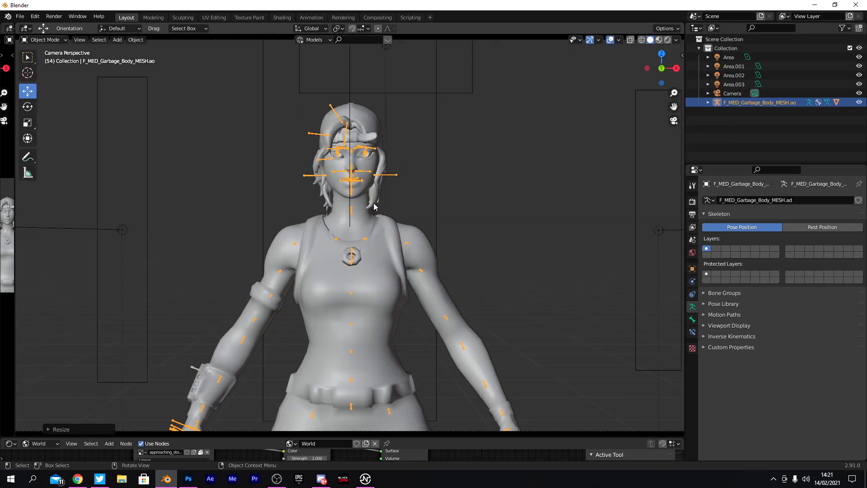
{"action": "key", "text": "s"}
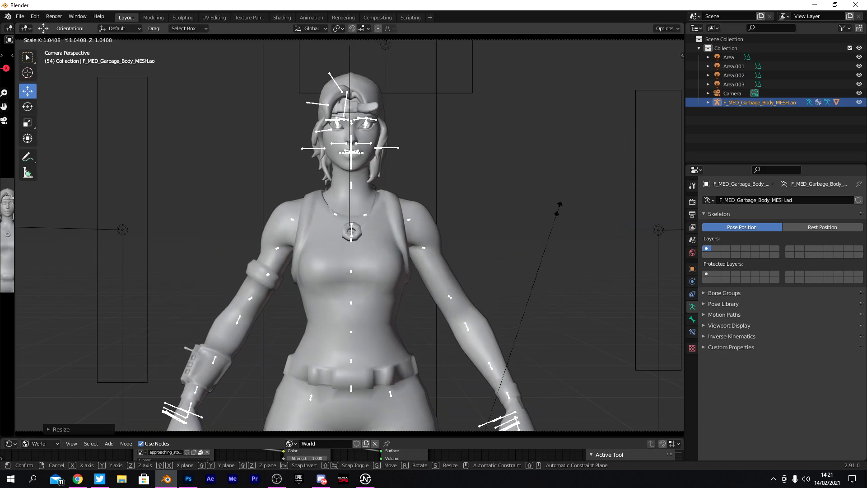
{"action": "left_click", "coordinate": [575, 202]}
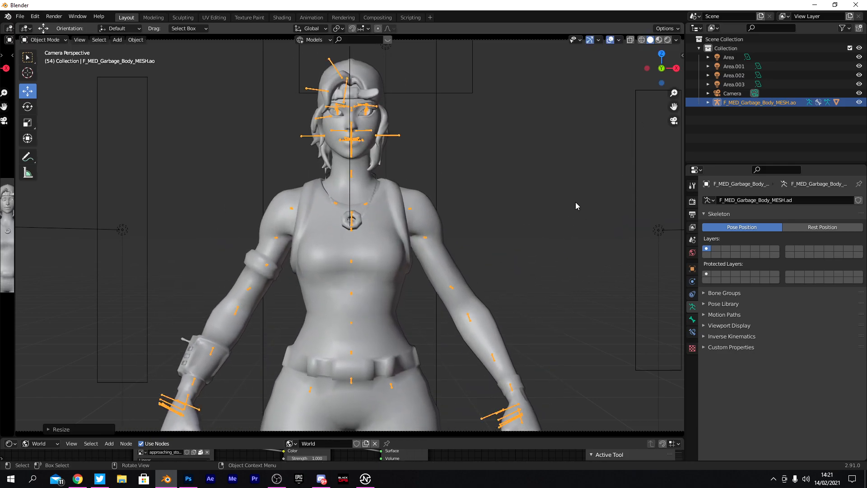
- Switch the viewport shading to Material Preview and check the textured character in the camera view
{"action": "scroll", "coordinate": [492, 208], "scroll_direction": "down", "scroll_amount": 2}
{"action": "scroll", "coordinate": [470, 291], "scroll_direction": "up", "scroll_amount": 6}
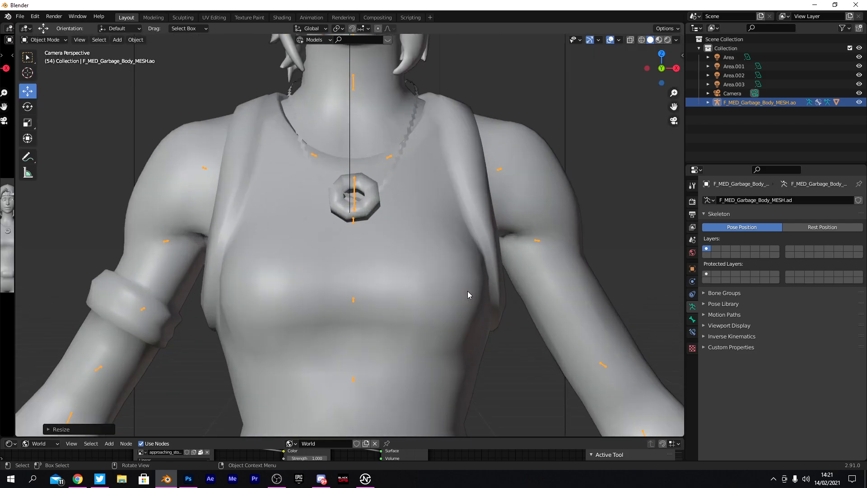
{"action": "scroll", "coordinate": [467, 291], "scroll_direction": "up", "scroll_amount": 1}
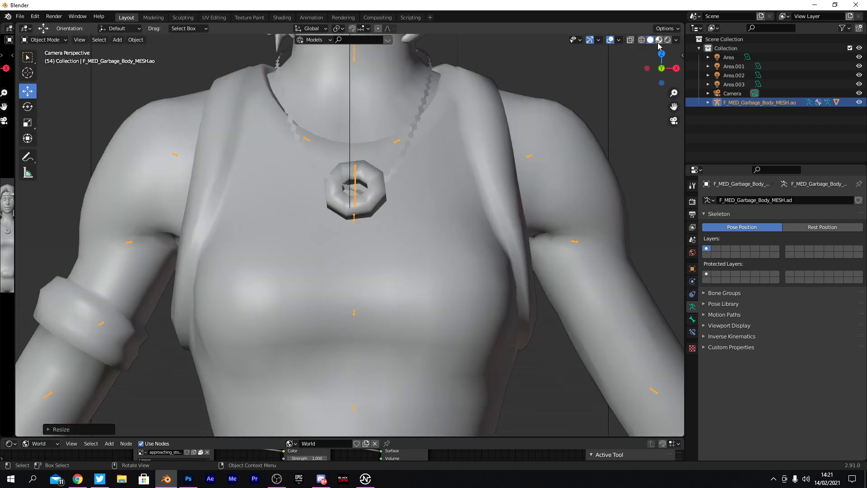
{"action": "key", "text": "z"}
{"action": "scroll", "coordinate": [459, 342], "scroll_direction": "down", "scroll_amount": 3}
{"action": "scroll", "coordinate": [459, 342], "scroll_direction": "down", "scroll_amount": 2}
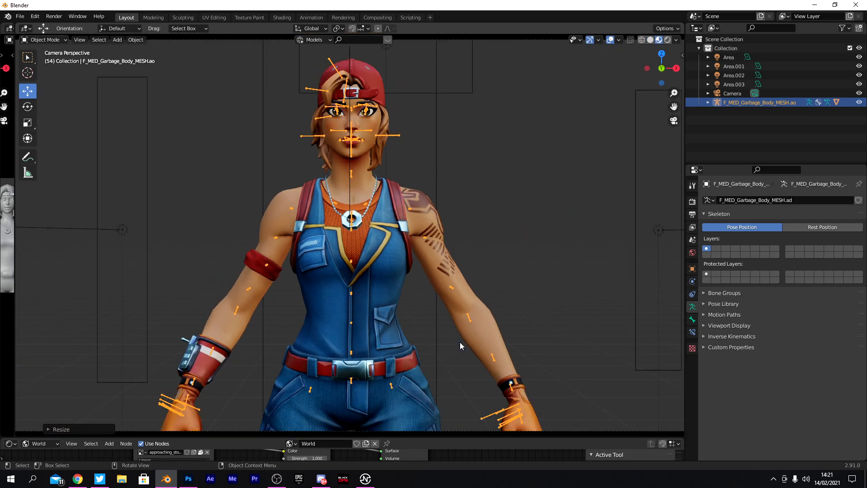
{"action": "left_click_drag", "start_coordinate": [662, 68], "coordinate": [587, 77]}
{"action": "left_click", "coordinate": [674, 120]}
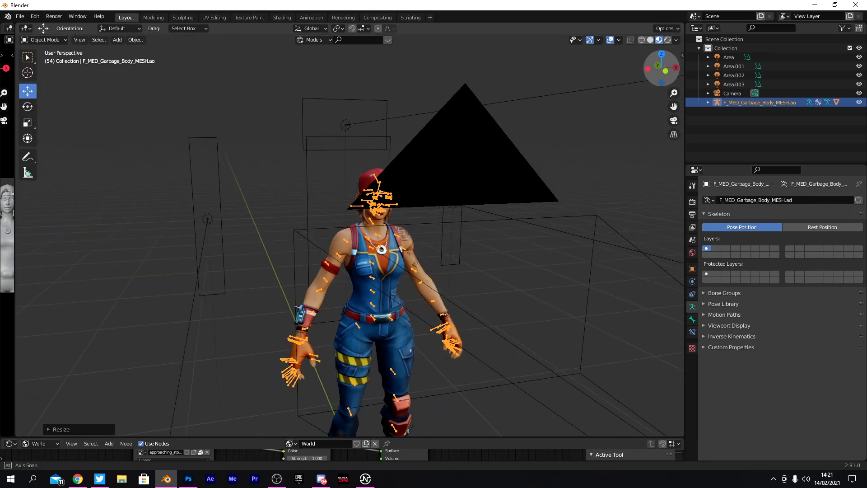
- Put the character's armature in Pose Mode with the face framed closely
{"action": "scroll", "coordinate": [476, 120], "scroll_direction": "up", "scroll_amount": 6}
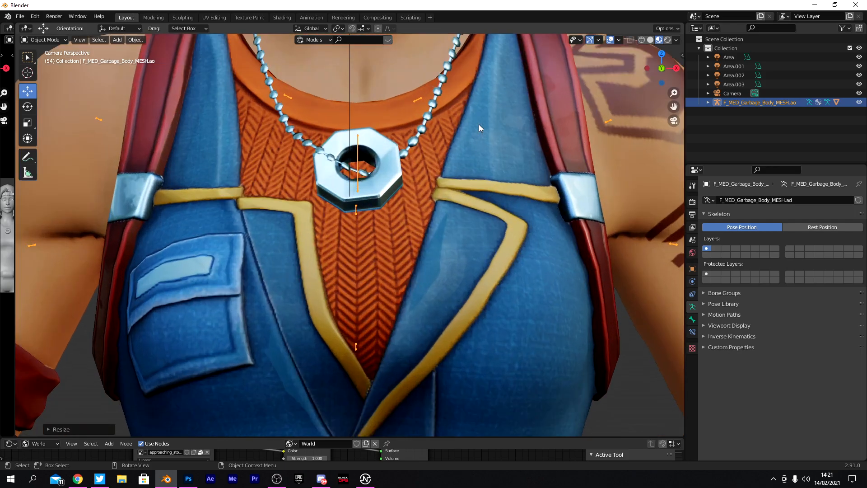
{"action": "left_click_drag", "start_coordinate": [676, 107], "coordinate": [670, 434]}
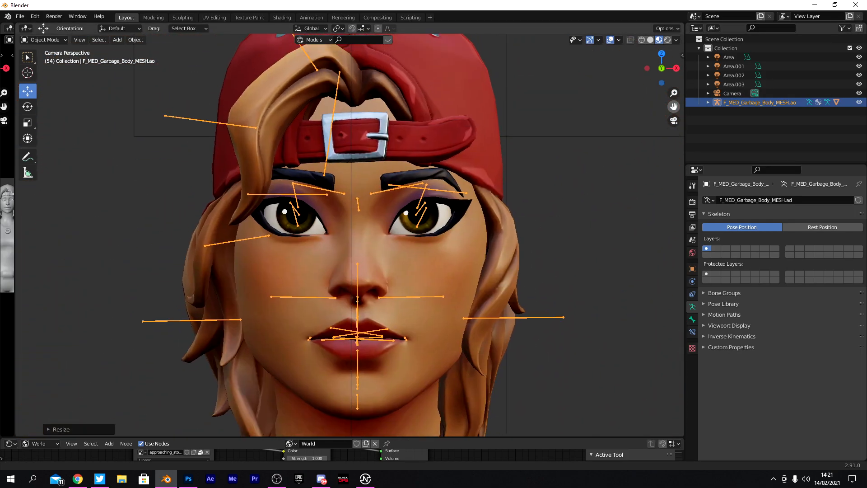
{"action": "scroll", "coordinate": [333, 308], "scroll_direction": "up", "scroll_amount": 4}
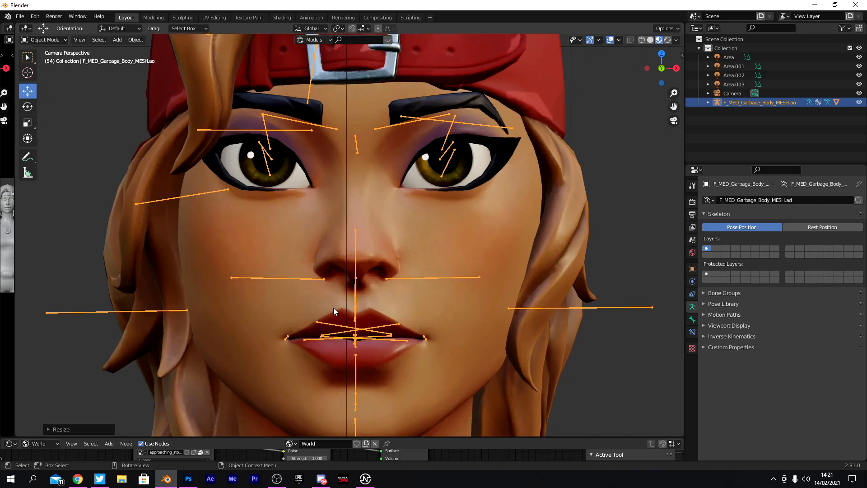
{"action": "left_click", "coordinate": [57, 42]}
{"action": "left_click", "coordinate": [45, 74]}
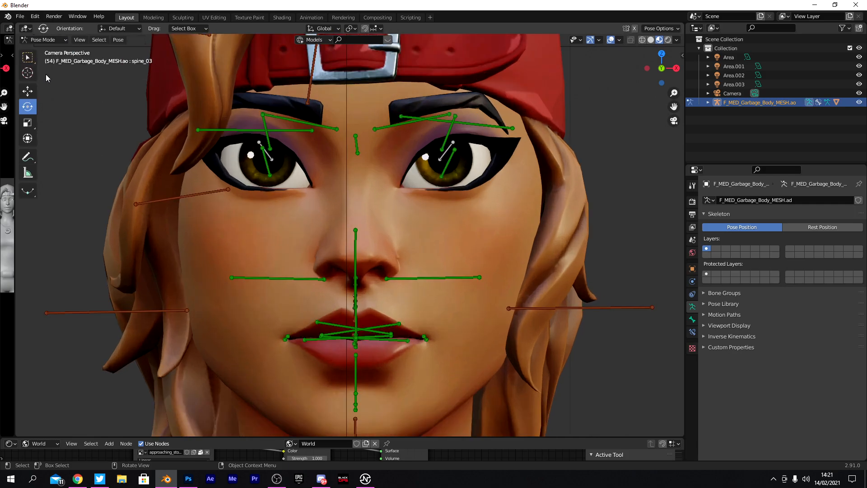
- Select the R_brow_mid and L_brow_mid bones and set the transform pivot point to Individual Origins
{"action": "left_click", "coordinate": [269, 112]}
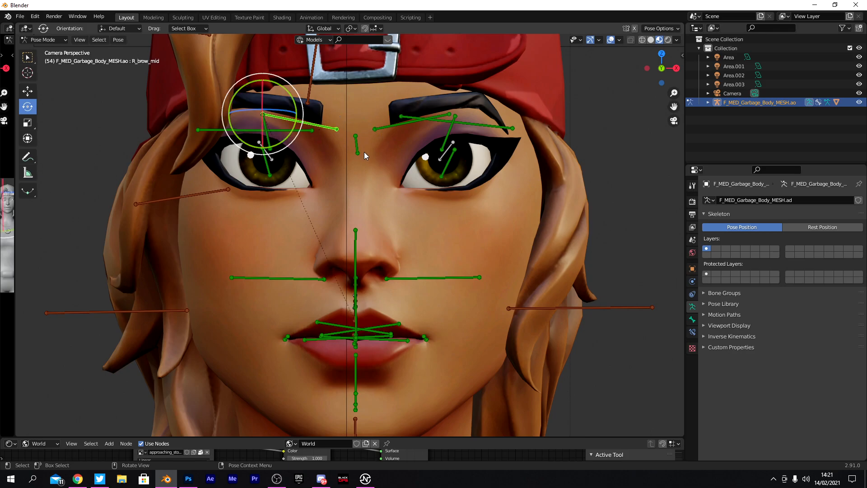
{"action": "left_click", "coordinate": [394, 126], "text": "shift"}
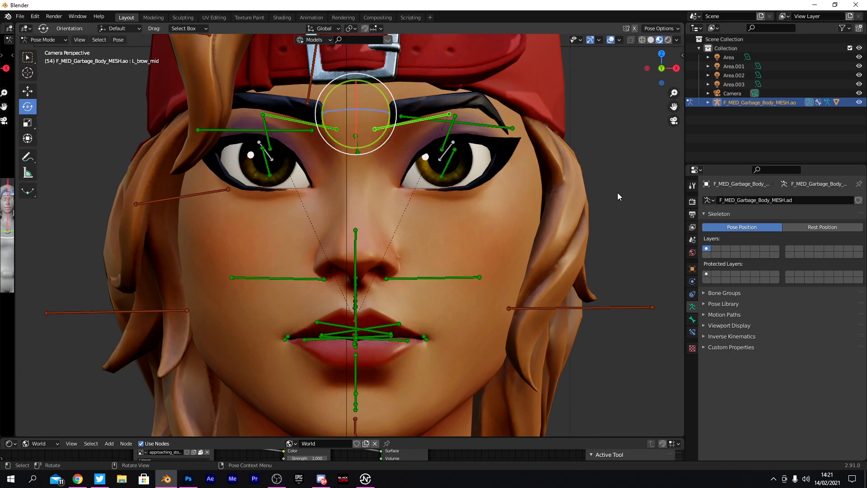
{"action": "left_click", "coordinate": [351, 29]}
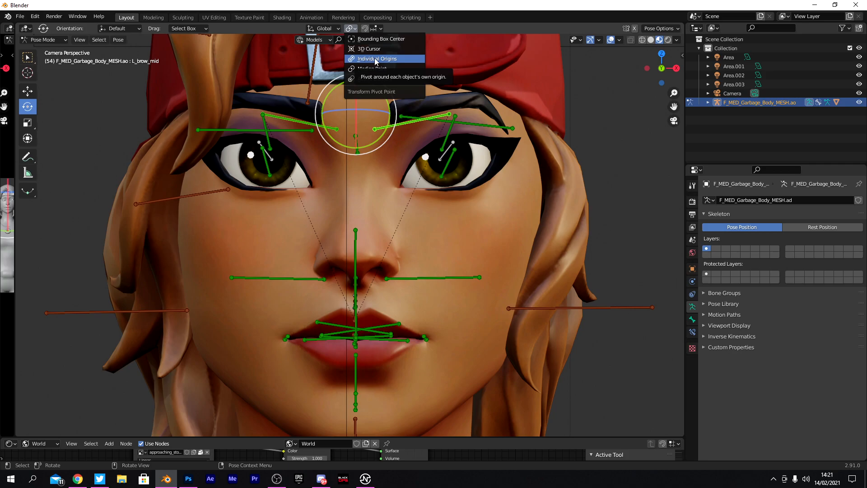
{"action": "left_click", "coordinate": [372, 59]}
{"action": "left_click", "coordinate": [350, 28]}
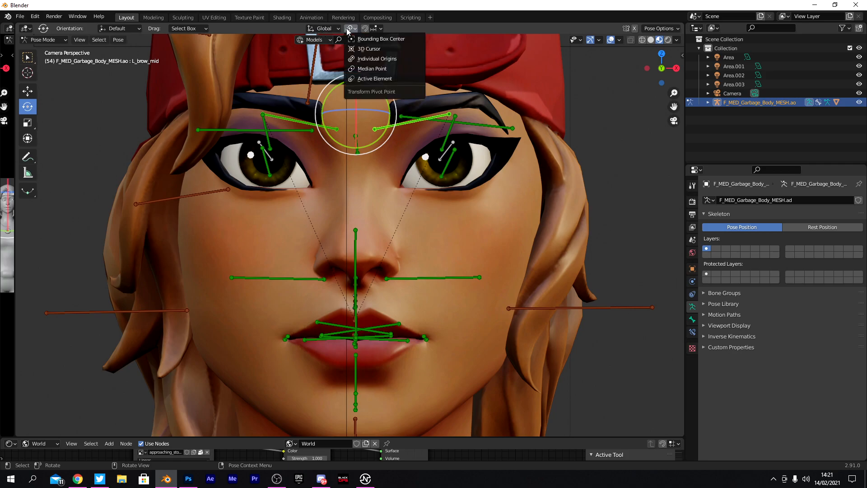
{"action": "left_click", "coordinate": [391, 58]}
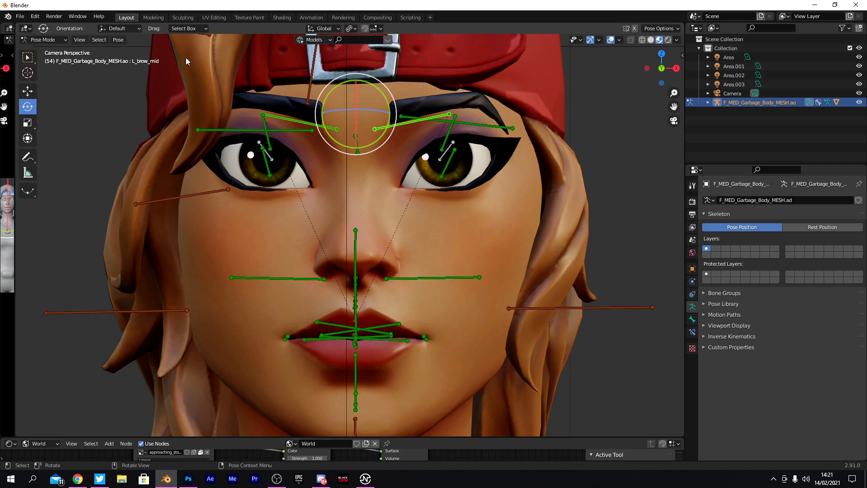
- Move both selected mid-brow bones down along Z, and lower the C_brow_mid bone between them as well
{"action": "left_click", "coordinate": [28, 91]}
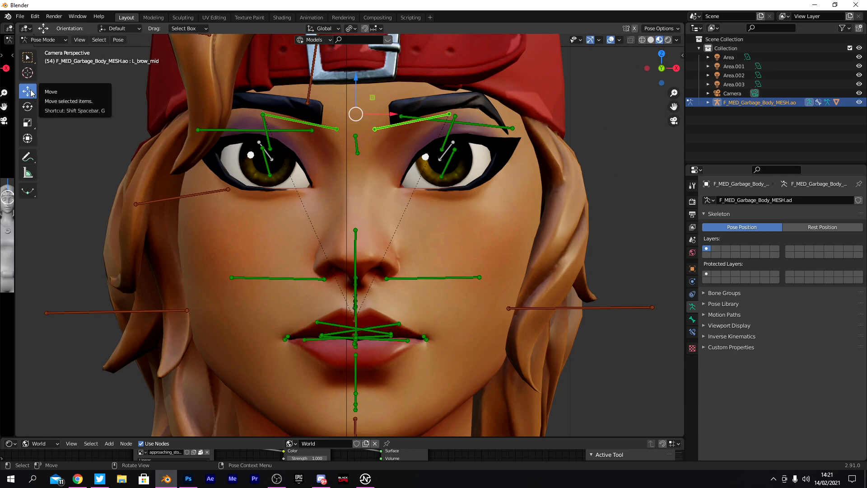
{"action": "left_click_drag", "start_coordinate": [353, 79], "coordinate": [353, 104]}
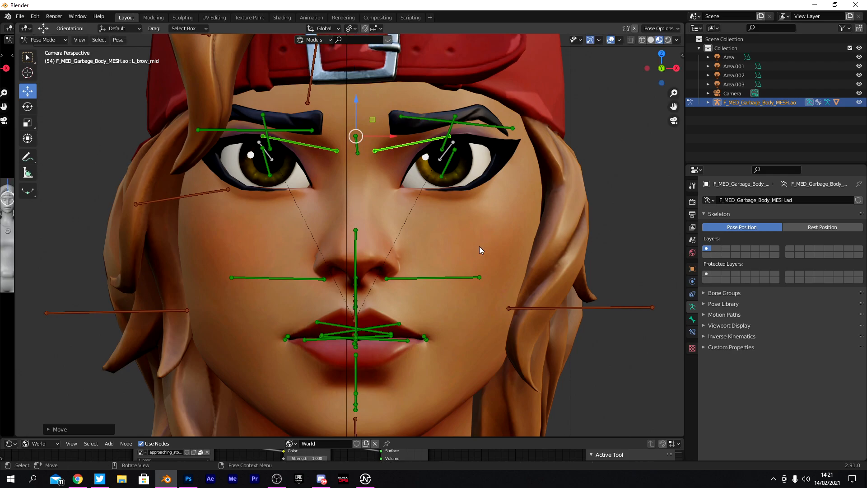
{"action": "left_click", "coordinate": [357, 151]}
{"action": "left_click_drag", "start_coordinate": [356, 112], "coordinate": [354, 136]}
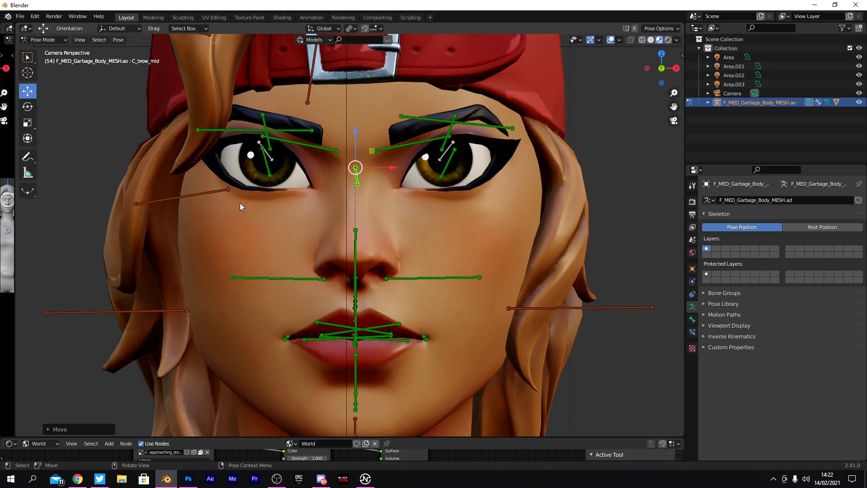
- Select the R_eye_lid_lower_mid and L_eye_lid_lower_mid bones and raise both slightly along Z
{"action": "left_click", "coordinate": [270, 176]}
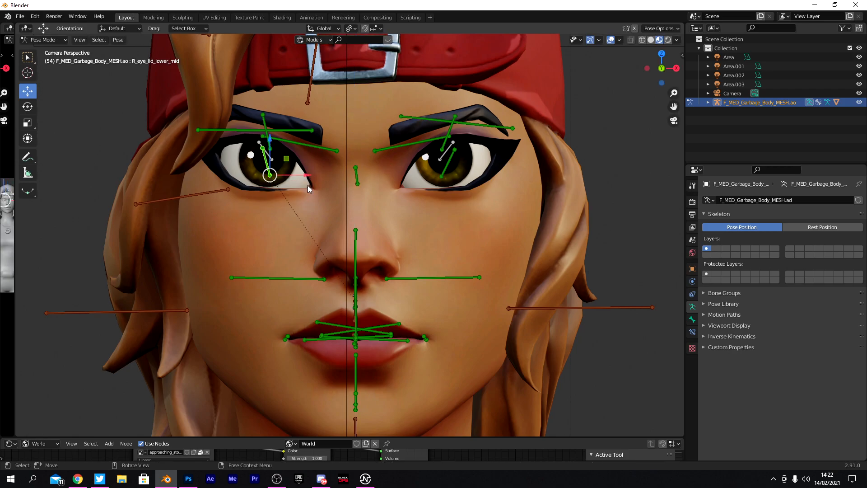
{"action": "left_click", "coordinate": [445, 174], "text": "shift"}
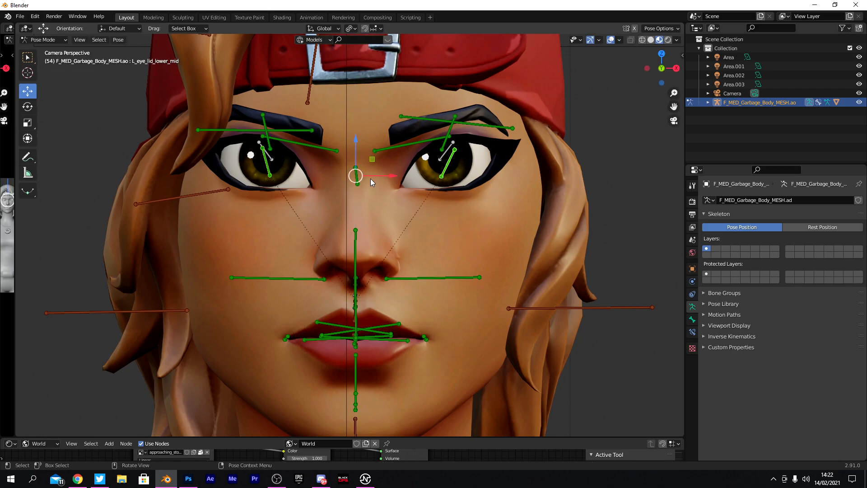
{"action": "scroll", "coordinate": [351, 167], "scroll_direction": "up", "scroll_amount": 4}
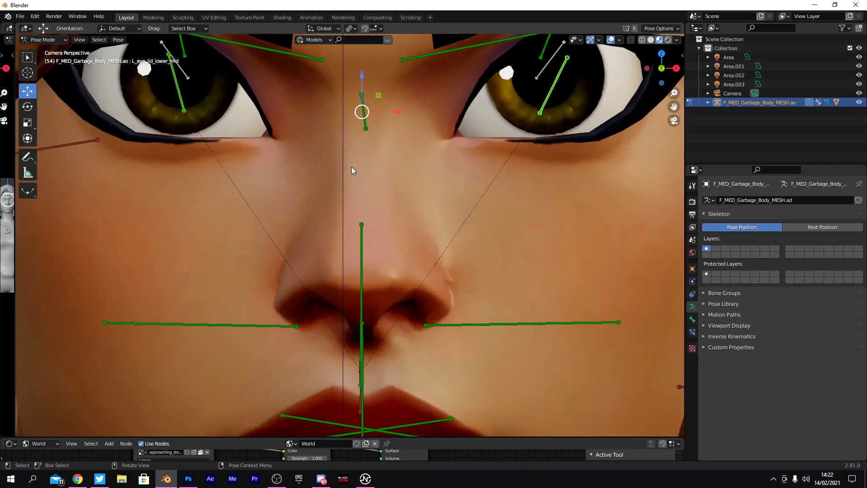
{"action": "scroll", "coordinate": [352, 167], "scroll_direction": "down", "scroll_amount": 3}
{"action": "left_click_drag", "start_coordinate": [359, 130], "coordinate": [359, 117]}
- Select the R_eye_lid_upper_mid and L_eye_lid_upper_mid bones and lower both slightly along Z
{"action": "left_click", "coordinate": [256, 130]}
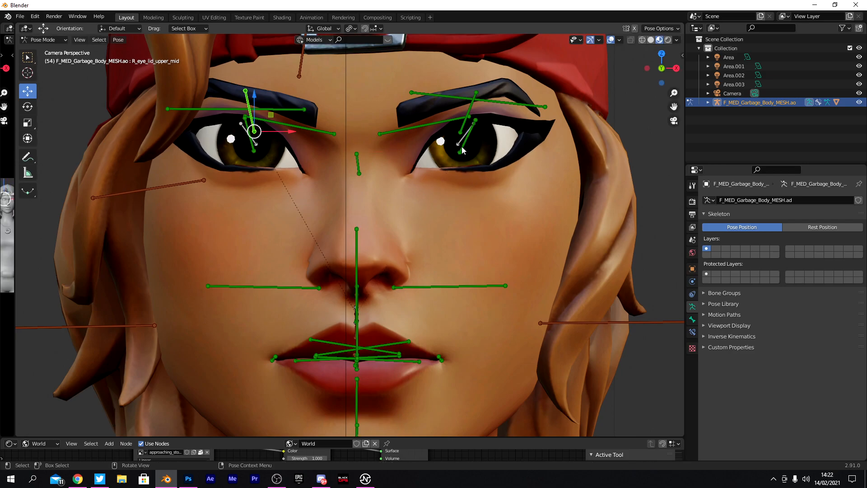
{"action": "left_click", "coordinate": [255, 131]}
{"action": "left_click_drag", "start_coordinate": [356, 99], "coordinate": [356, 104]}
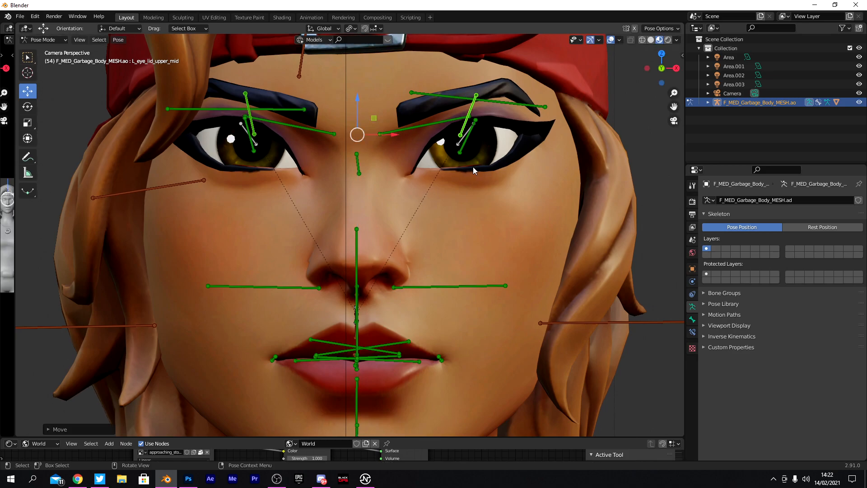
{"action": "scroll", "coordinate": [345, 240], "scroll_direction": "down", "scroll_amount": 5}
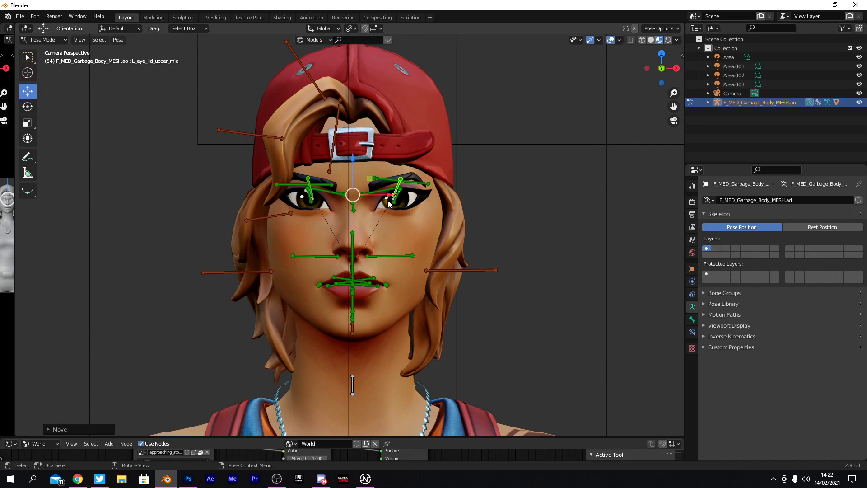
- Select the R_eye and L_eye bones and rotate both so the eyes look sideways toward the character's right
{"action": "scroll", "coordinate": [333, 158], "scroll_direction": "up", "scroll_amount": 7}
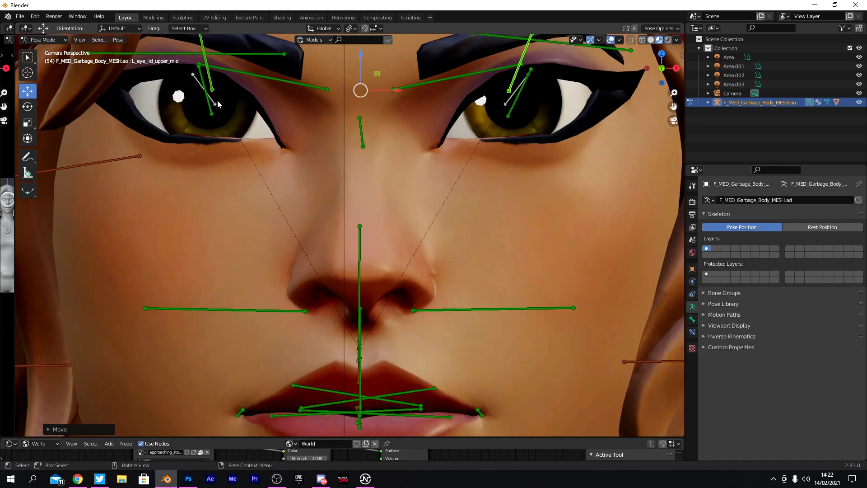
{"action": "left_click", "coordinate": [217, 102]}
{"action": "scroll", "coordinate": [238, 121], "scroll_direction": "down", "scroll_amount": 5}
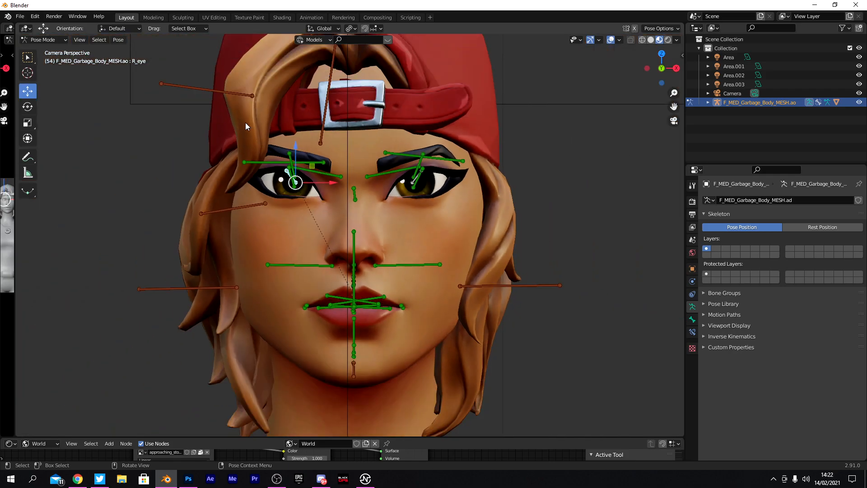
{"action": "scroll", "coordinate": [244, 123], "scroll_direction": "up", "scroll_amount": 5}
{"action": "left_click", "coordinate": [477, 129], "text": "shift"}
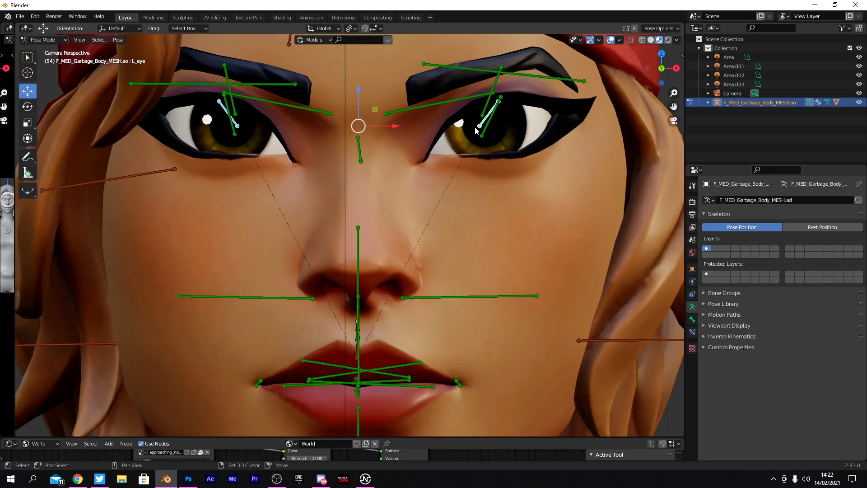
{"action": "left_click", "coordinate": [28, 106]}
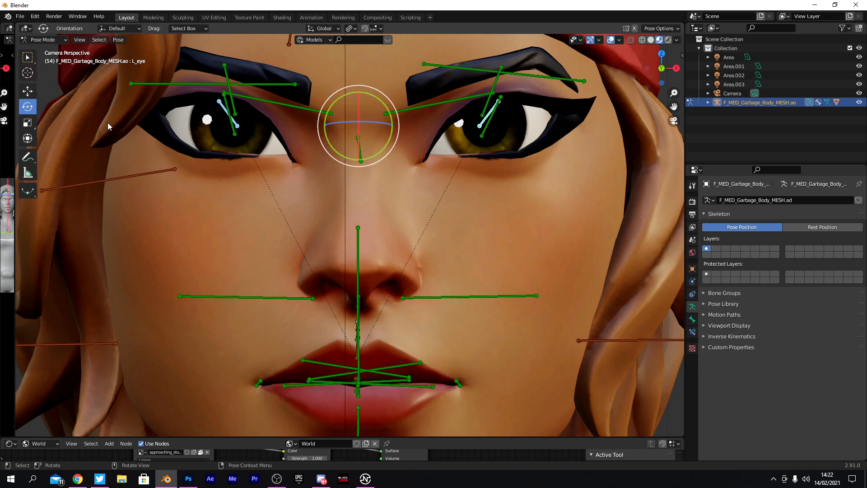
{"action": "left_click_drag", "start_coordinate": [365, 127], "coordinate": [354, 132]}
{"action": "scroll", "coordinate": [368, 150], "scroll_direction": "down", "scroll_amount": 6}
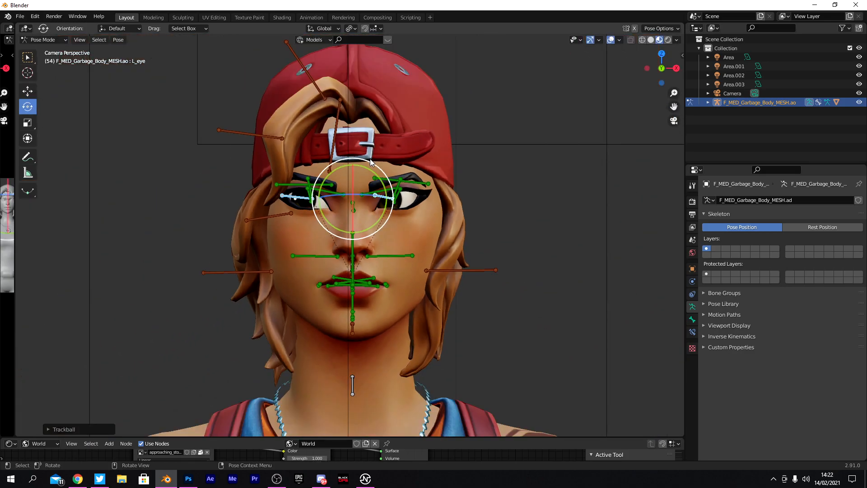
- Inspect the posed character from the side with the viewport overlays hidden, then restore the overlays and the camera view
{"action": "left_click_drag", "start_coordinate": [653, 62], "coordinate": [707, 58]}
{"action": "left_click", "coordinate": [610, 40]}
{"action": "scroll", "coordinate": [567, 73], "scroll_direction": "up", "scroll_amount": 5}
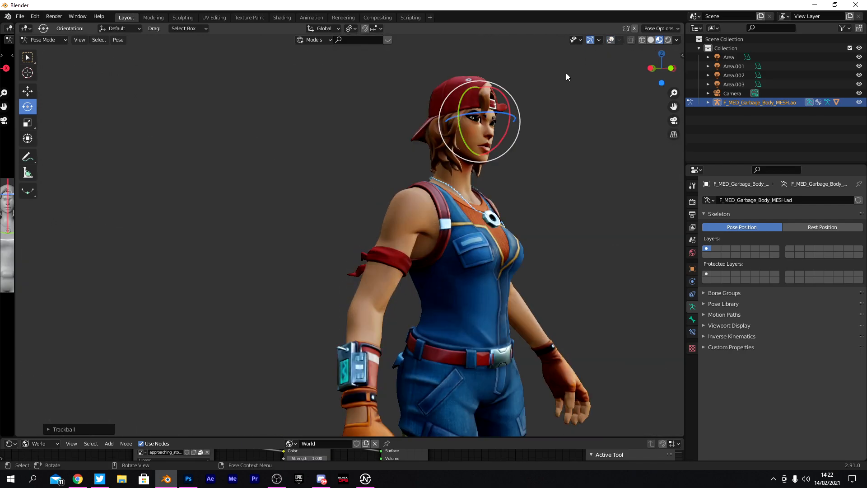
{"action": "scroll", "coordinate": [567, 74], "scroll_direction": "down", "scroll_amount": 5}
{"action": "left_click", "coordinate": [611, 40]}
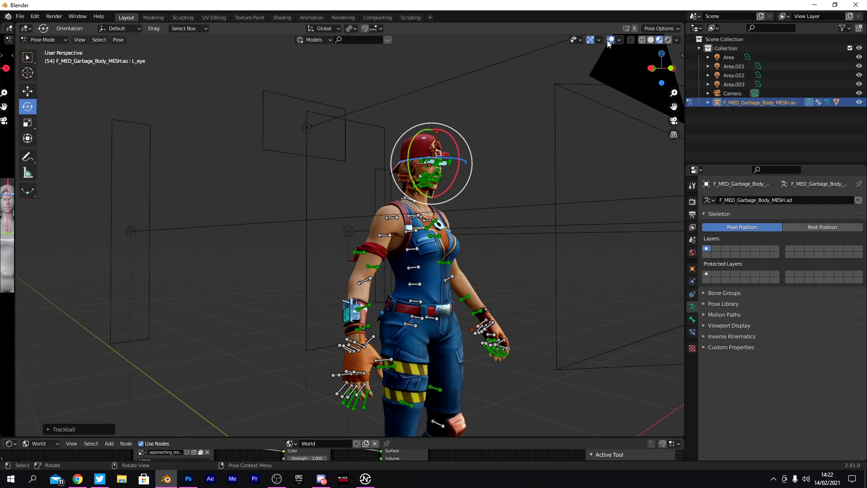
{"action": "left_click", "coordinate": [666, 120]}
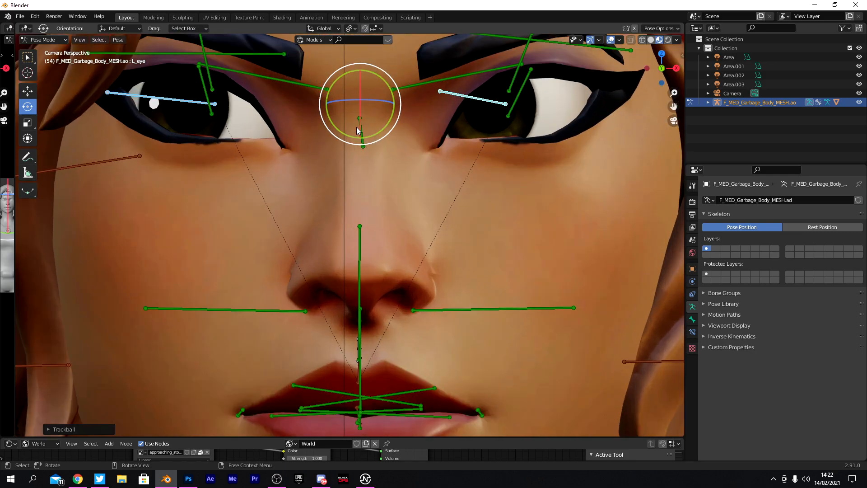
{"action": "scroll", "coordinate": [357, 133], "scroll_direction": "down", "scroll_amount": 2}
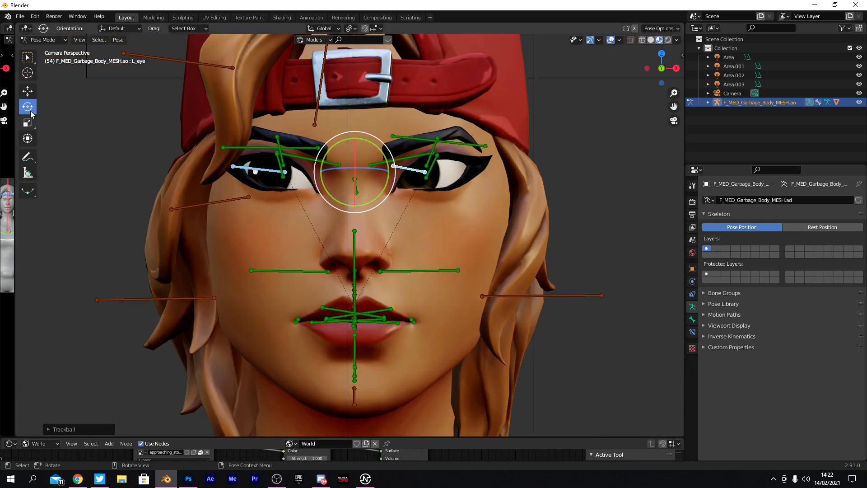
- Select the L_lip_corner and R_lip_corner bones with the Move tool and raise both along Z into a smile
{"action": "left_click", "coordinate": [28, 90]}
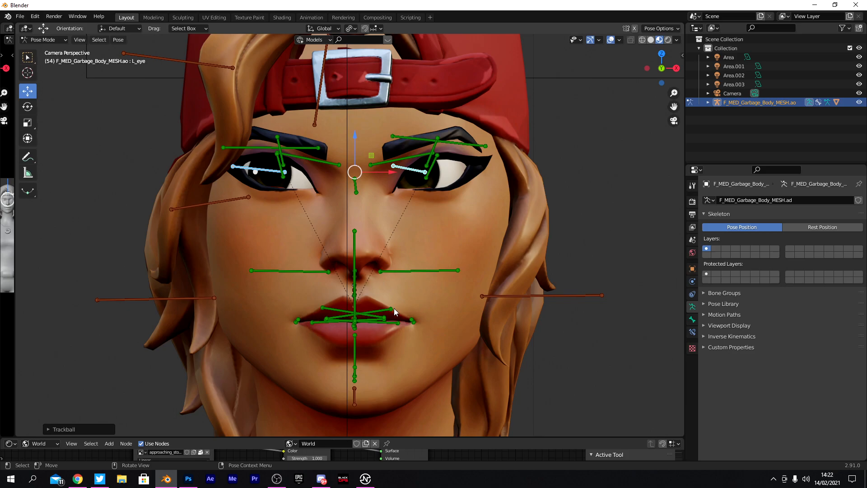
{"action": "left_click", "coordinate": [412, 321]}
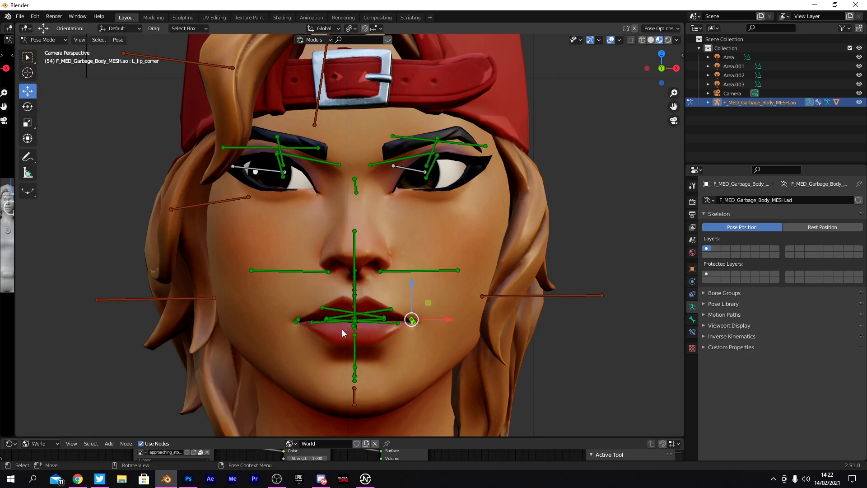
{"action": "scroll", "coordinate": [367, 329], "scroll_direction": "up", "scroll_amount": 1}
{"action": "scroll", "coordinate": [367, 330], "scroll_direction": "up", "scroll_amount": 1}
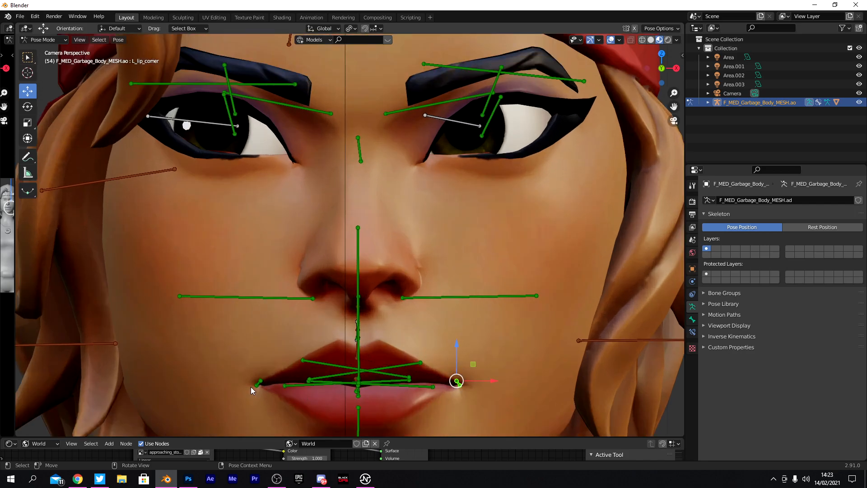
{"action": "left_click", "coordinate": [259, 384], "text": "shift"}
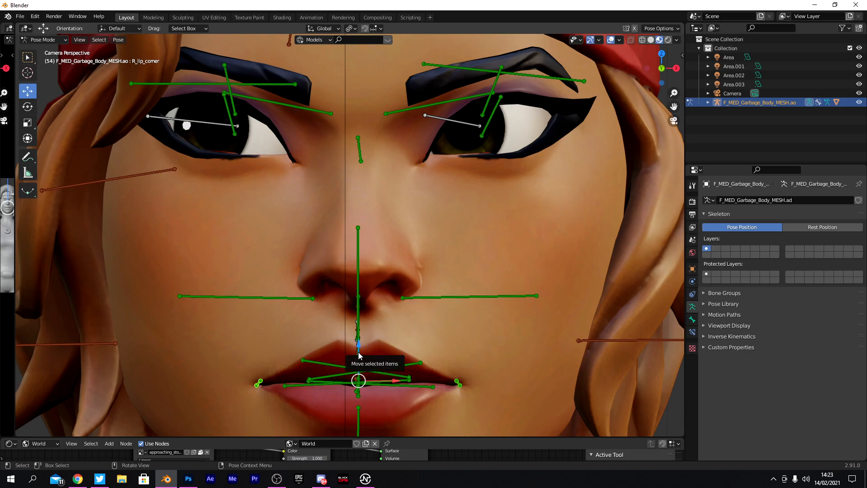
{"action": "left_click_drag", "start_coordinate": [359, 355], "coordinate": [359, 296]}
- Move the R_lip_corner bone alone a little further up and outward to make the smile asymmetrical
{"action": "left_click", "coordinate": [258, 328]}
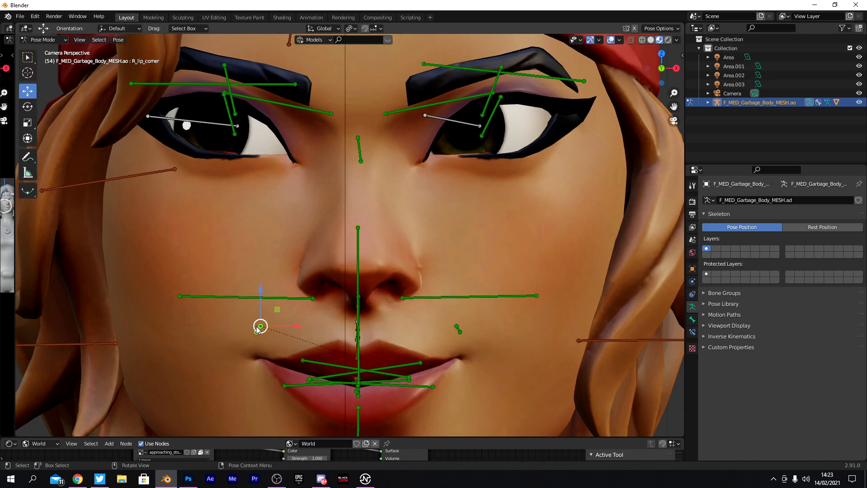
{"action": "key", "text": "g"}
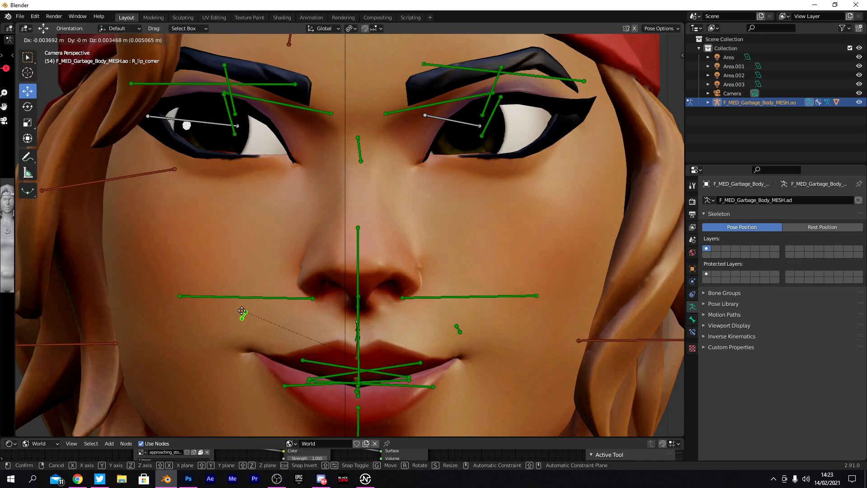
{"action": "left_click", "coordinate": [242, 313]}
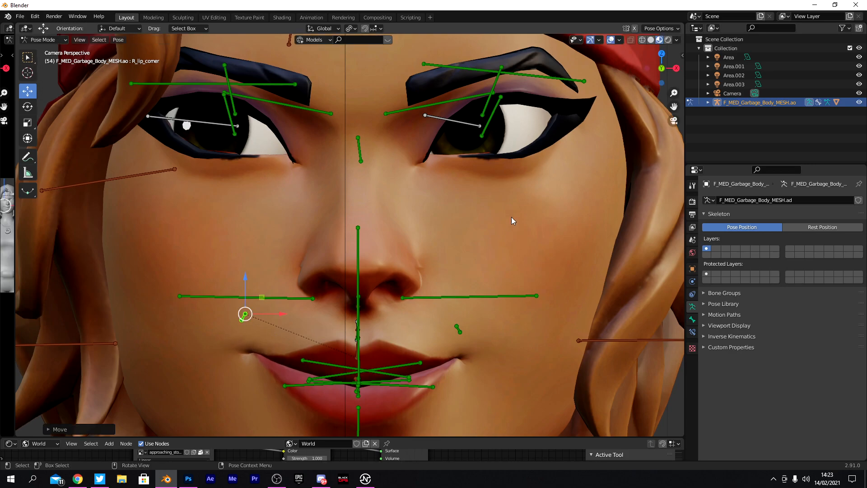
- Select both lip corner bones, shift them slightly along the global Y axis from a side angle, and return to the camera view
{"action": "left_click", "coordinate": [456, 332]}
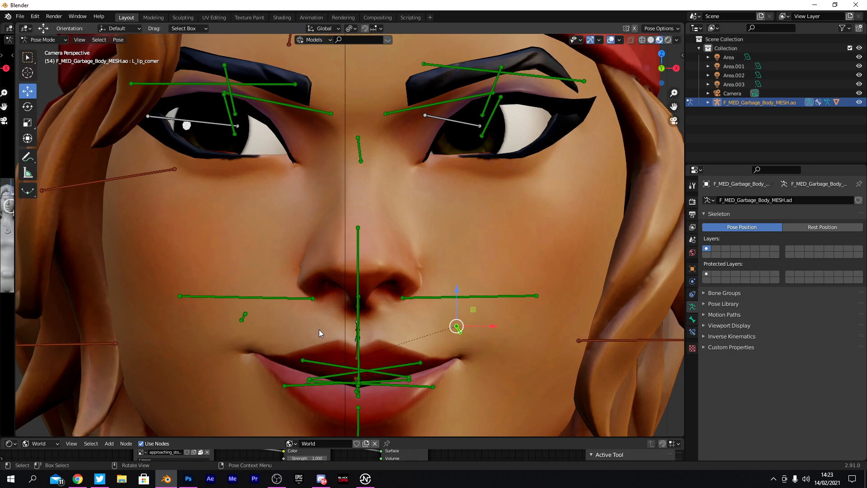
{"action": "left_click", "coordinate": [245, 320]}
{"action": "left_click_drag", "start_coordinate": [662, 68], "coordinate": [651, 74]}
{"action": "scroll", "coordinate": [588, 149], "scroll_direction": "up", "scroll_amount": 10}
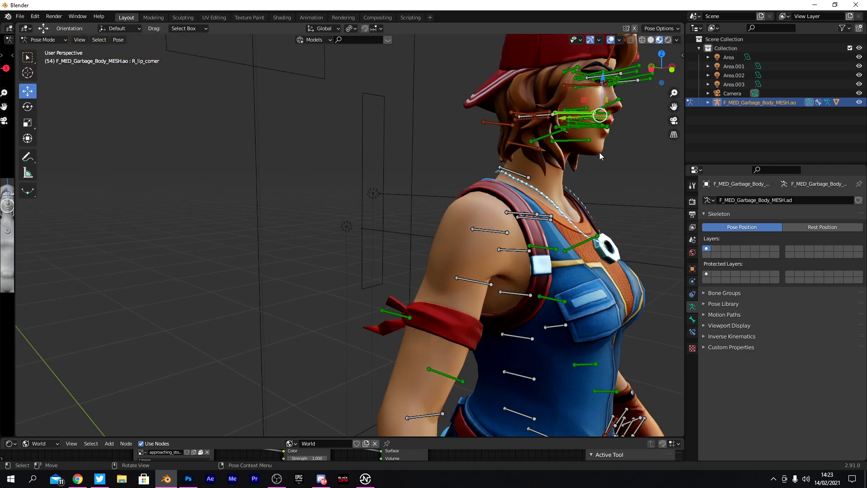
{"action": "key", "text": "KP_Decimal"}
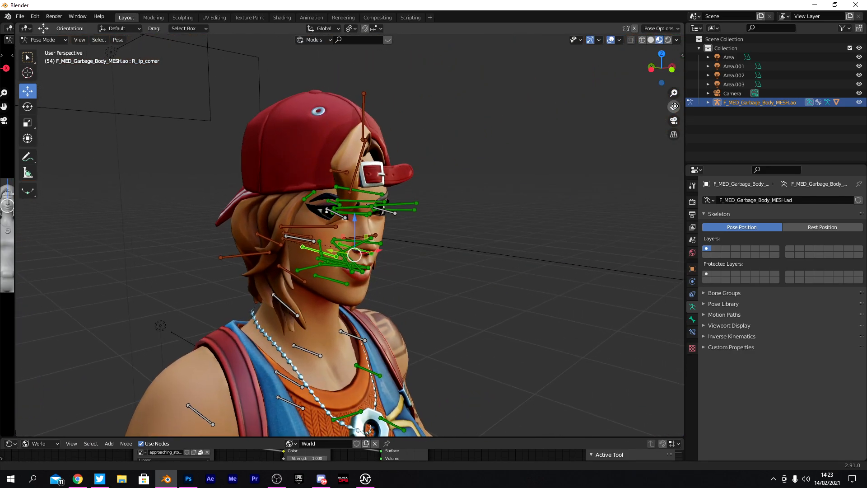
{"action": "key", "text": "g"}
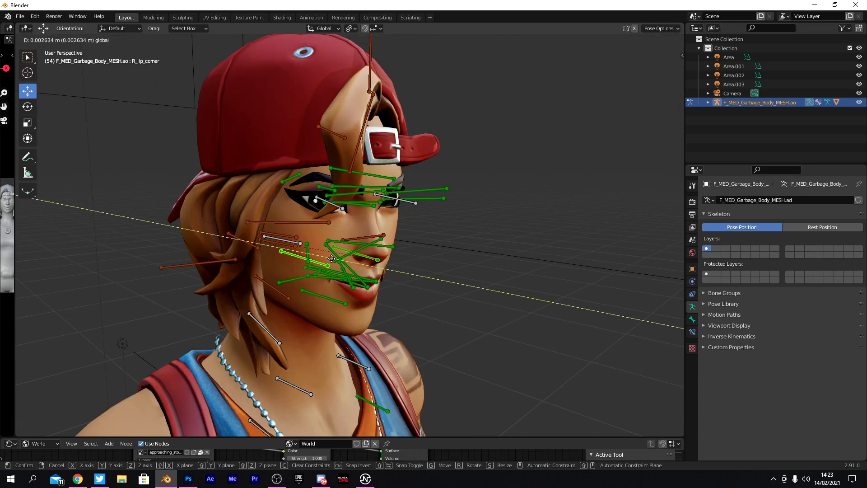
{"action": "left_click", "coordinate": [335, 261]}
{"action": "left_click", "coordinate": [674, 120]}
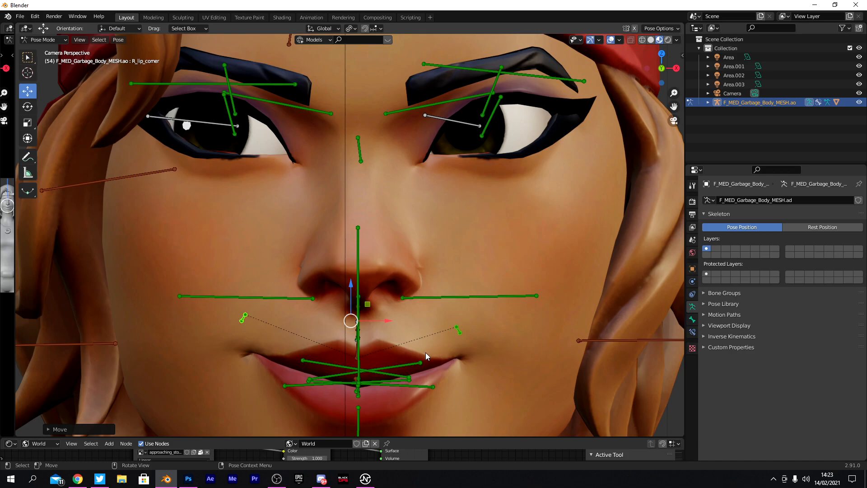
{"action": "scroll", "coordinate": [423, 302], "scroll_direction": "down", "scroll_amount": 3}
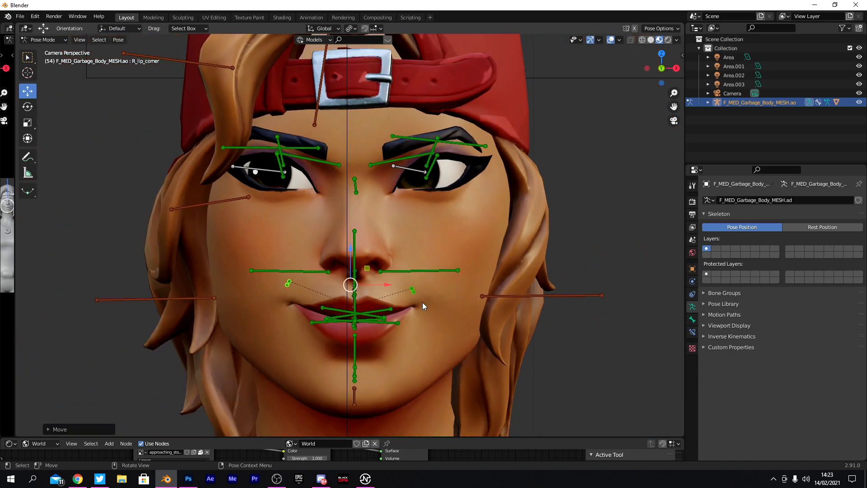
- Raise the L_cheek_inner bone up and slightly outward, and raise the R_cheek_inner bone to a similar height
{"action": "left_click", "coordinate": [460, 276]}
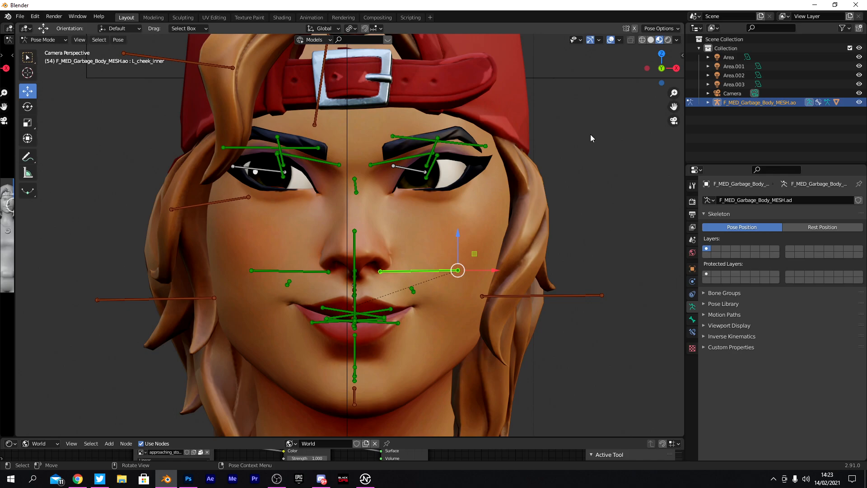
{"action": "left_click_drag", "start_coordinate": [456, 270], "coordinate": [470, 244]}
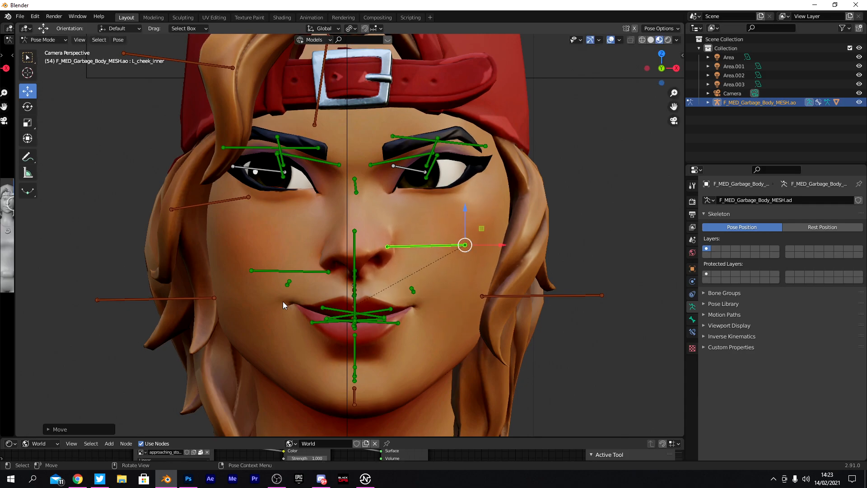
{"action": "left_click", "coordinate": [266, 271]}
{"action": "left_click_drag", "start_coordinate": [263, 270], "coordinate": [263, 246]}
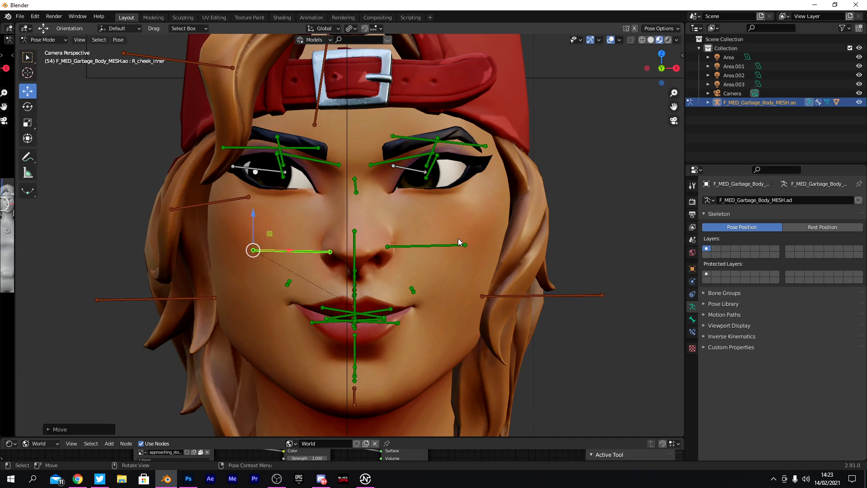
- Scale up the R_cheek_inner and L_cheek_inner bones slightly, nudging the right one outward and the left one down
{"action": "key", "text": "s"}
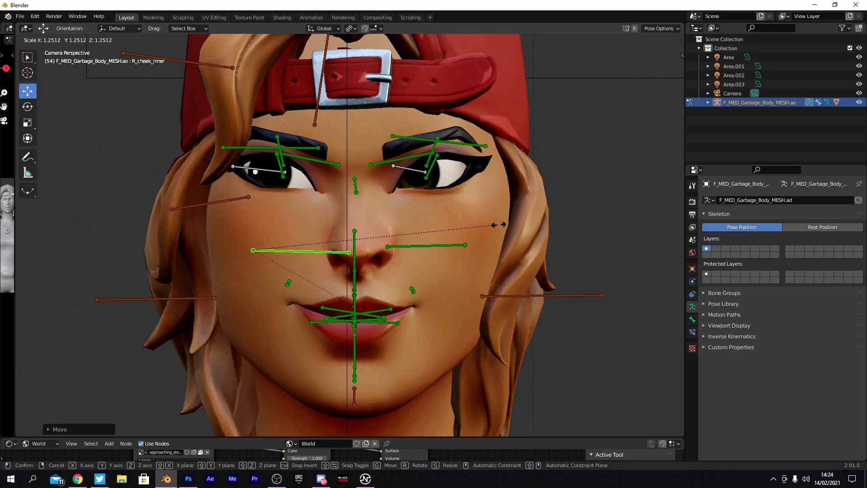
{"action": "left_click", "coordinate": [474, 230]}
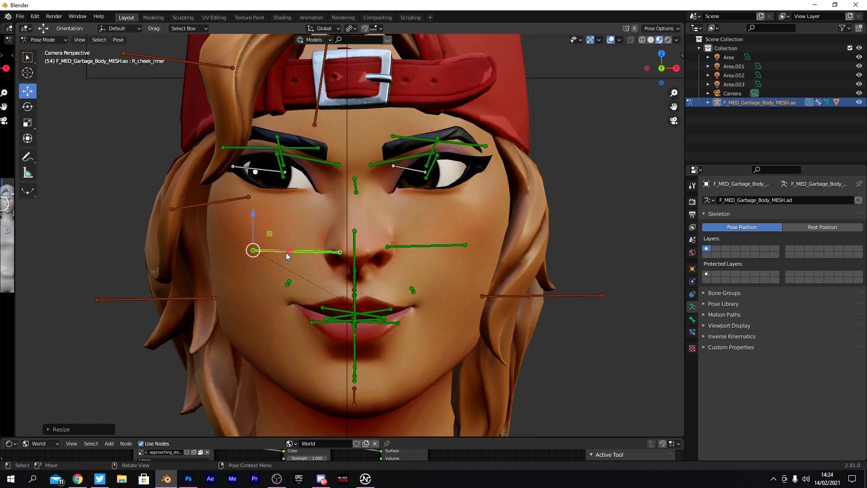
{"action": "left_click_drag", "start_coordinate": [253, 252], "coordinate": [244, 249]}
{"action": "left_click", "coordinate": [466, 246]}
{"action": "key", "text": "s"}
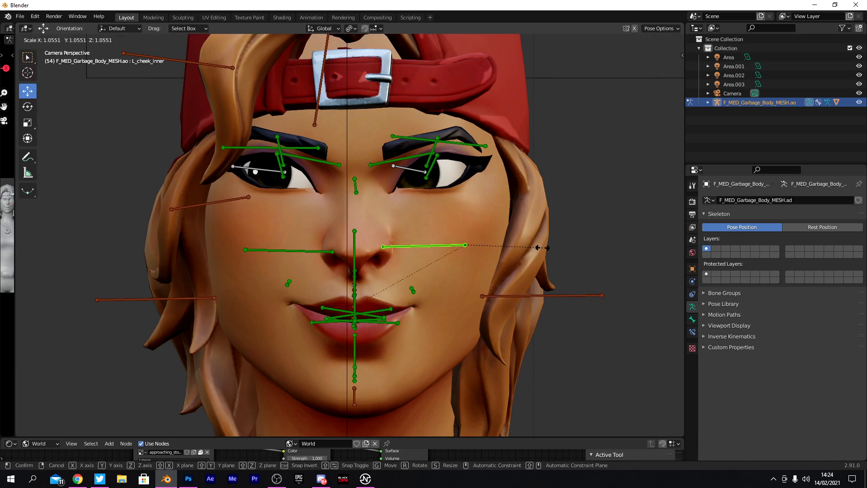
{"action": "left_click", "coordinate": [542, 247]}
{"action": "left_click_drag", "start_coordinate": [465, 245], "coordinate": [462, 249]}
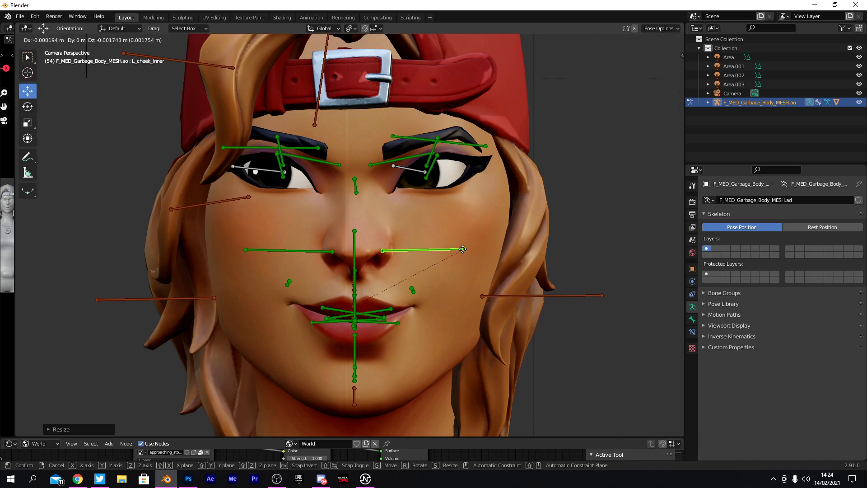
- Nudge the L_cheek_inner bone slightly down and check the expression from an angle and through the camera
{"action": "left_click", "coordinate": [462, 249]}
{"action": "scroll", "coordinate": [610, 261], "scroll_direction": "down", "scroll_amount": 2}
{"action": "left_click_drag", "start_coordinate": [671, 80], "coordinate": [725, 81]}
{"action": "scroll", "coordinate": [603, 128], "scroll_direction": "up", "scroll_amount": 12}
{"action": "scroll", "coordinate": [645, 117], "scroll_direction": "down", "scroll_amount": 4}
{"action": "left_click_drag", "start_coordinate": [673, 107], "coordinate": [605, 146]}
{"action": "mouse_move", "coordinate": [660, 68]}
{"action": "left_mouse_down"}
{"action": "mouse_move", "coordinate": [635, 69]}
{"action": "mouse_move", "coordinate": [673, 68]}
{"action": "left_mouse_up"}
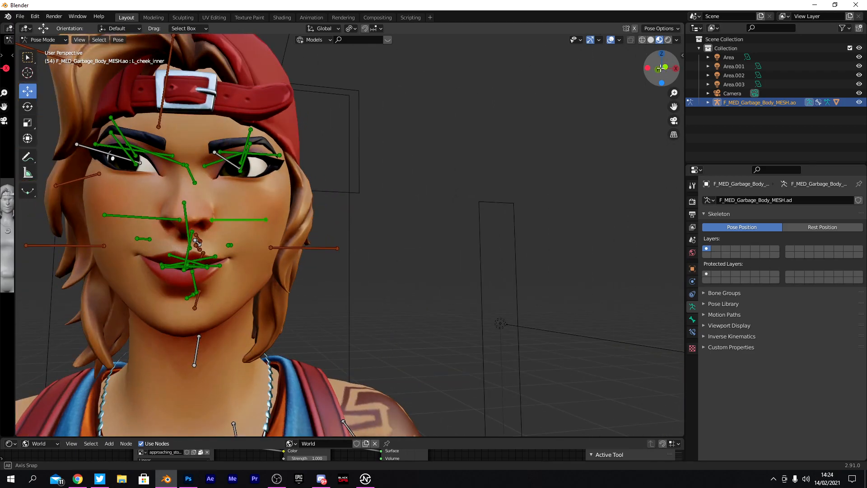
{"action": "left_click", "coordinate": [674, 121]}
{"action": "scroll", "coordinate": [570, 170], "scroll_direction": "up", "scroll_amount": 8}
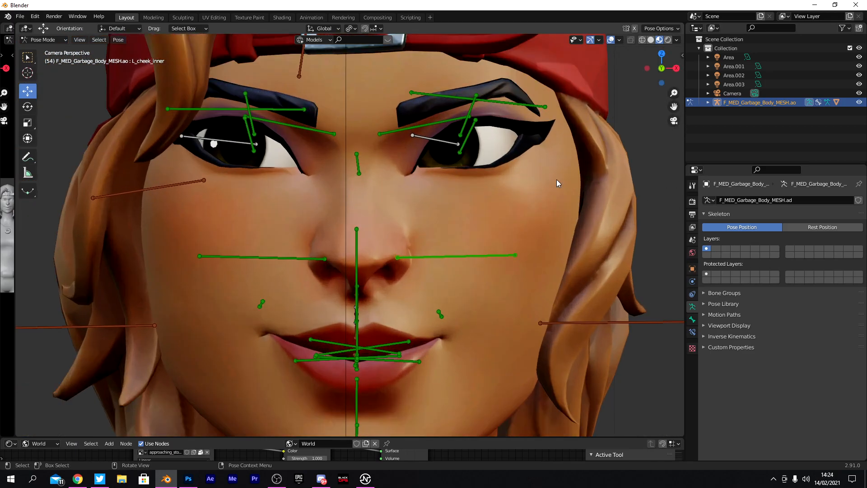
{"action": "scroll", "coordinate": [556, 180], "scroll_direction": "down", "scroll_amount": 9}
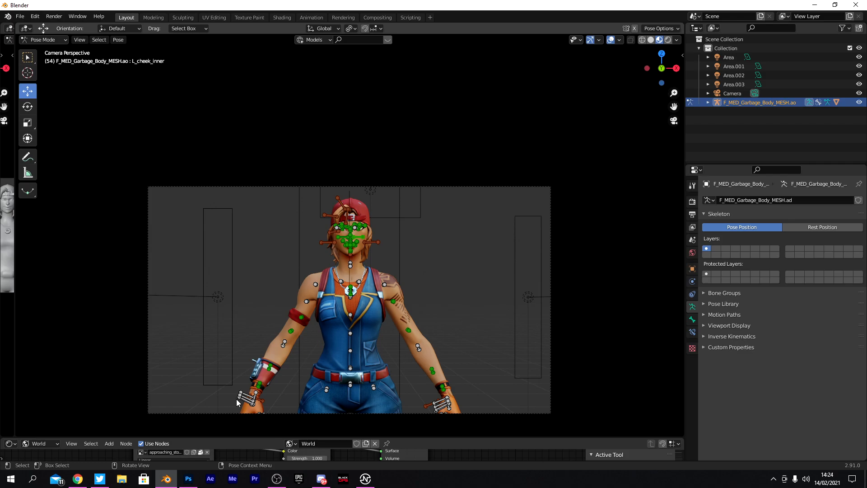
- Leave Pose Mode and append both SK_Bolt_Action_Sniper_Rifle_Mark_II_Base_Unsupressed objects from Bolt-Action Sniper Rifle.blend in the Weapons folder
{"action": "left_click_drag", "start_coordinate": [653, 89], "coordinate": [656, 125]}
{"action": "key", "text": "KP_0"}
{"action": "left_click", "coordinate": [47, 42]}
{"action": "left_click", "coordinate": [43, 50]}
{"action": "left_click", "coordinate": [21, 18]}
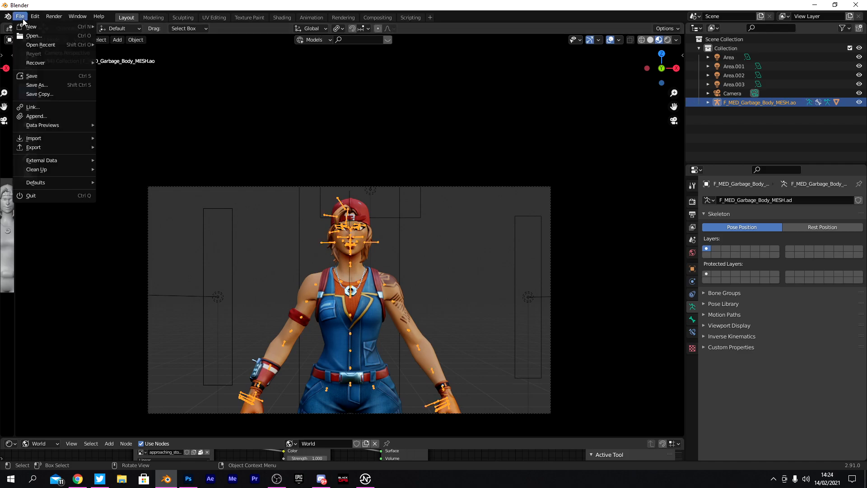
{"action": "left_click", "coordinate": [79, 117]}
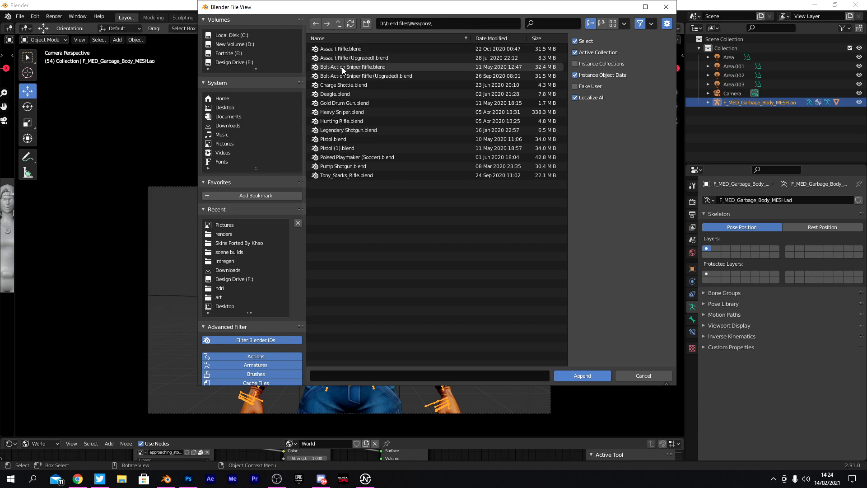
{"action": "left_click", "coordinate": [342, 67]}
{"action": "left_click", "coordinate": [584, 376]}
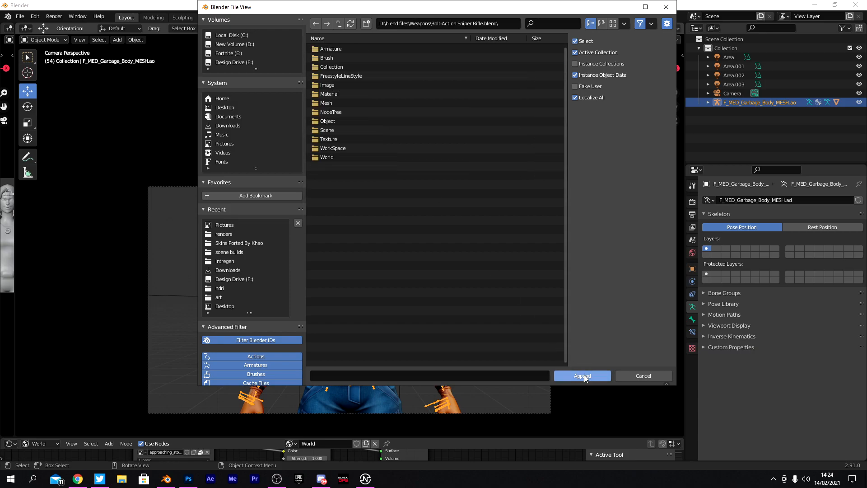
{"action": "left_click", "coordinate": [345, 120]}
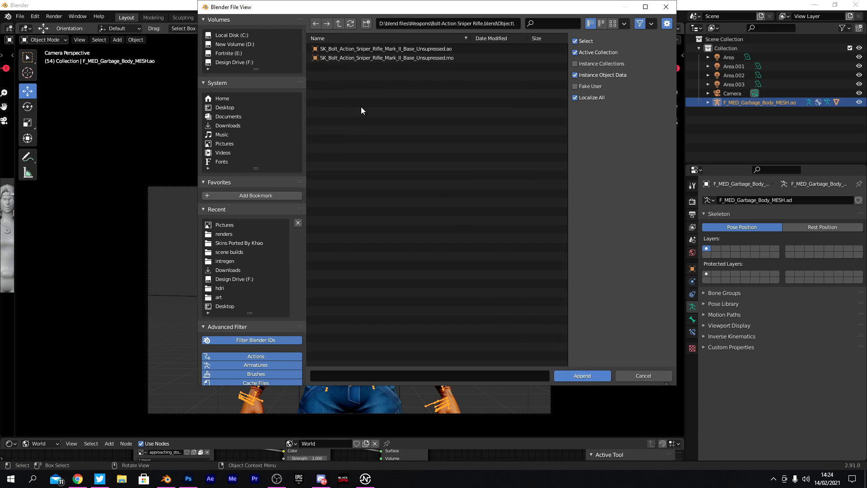
{"action": "left_click_drag", "start_coordinate": [376, 72], "coordinate": [381, 50]}
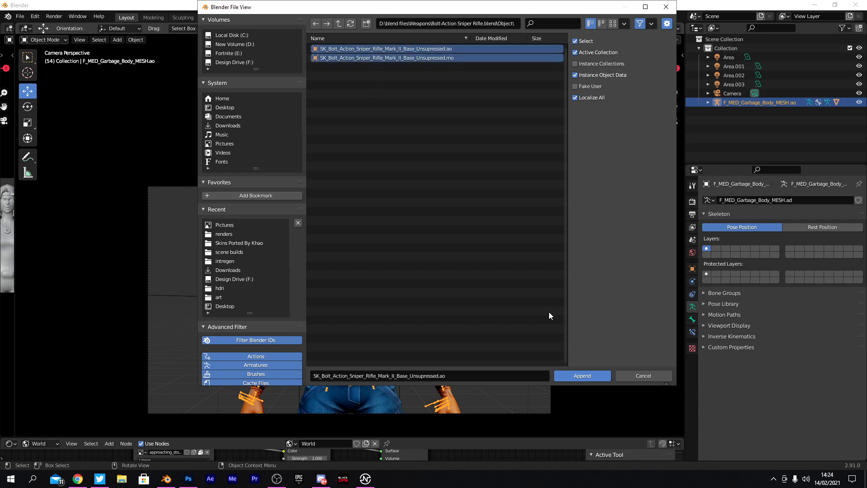
{"action": "left_click", "coordinate": [595, 378]}
- Hide the four area lights, the camera and the character's armature in the viewport
{"action": "mouse_move", "coordinate": [660, 71]}
{"action": "left_mouse_down"}
{"action": "mouse_move", "coordinate": [668, 69]}
{"action": "mouse_move", "coordinate": [642, 68]}
{"action": "mouse_move", "coordinate": [663, 66]}
{"action": "left_mouse_up"}
{"action": "scroll", "coordinate": [608, 172], "scroll_direction": "down", "scroll_amount": 2}
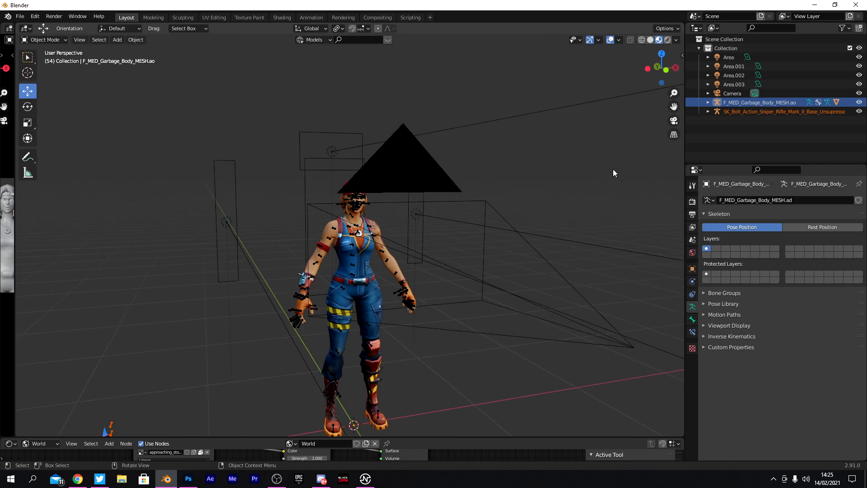
{"action": "left_click_drag", "start_coordinate": [859, 58], "coordinate": [859, 87]}
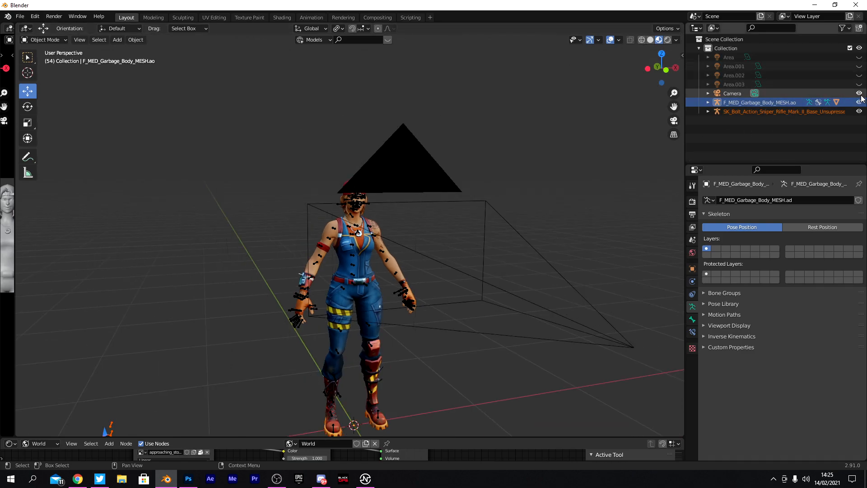
{"action": "left_click", "coordinate": [859, 93]}
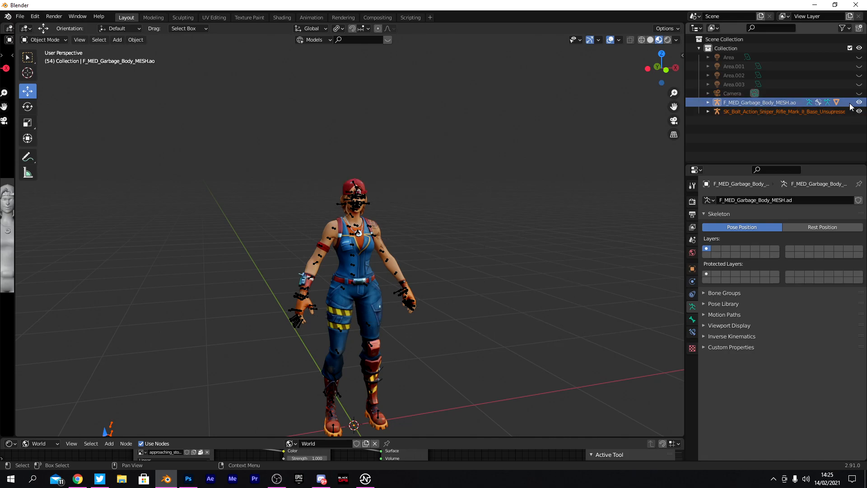
{"action": "left_click", "coordinate": [860, 103]}
- Move the sniper rifle across the floor to just beside the character's right foot
{"action": "scroll", "coordinate": [239, 345], "scroll_direction": "down", "scroll_amount": 3}
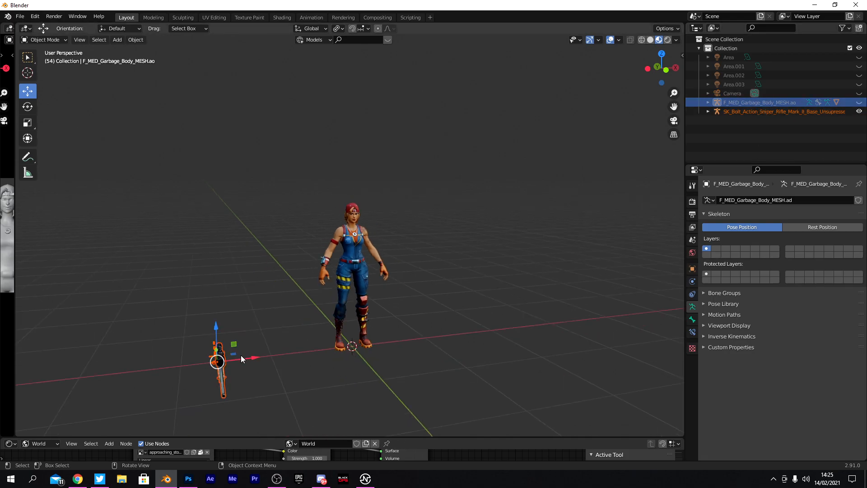
{"action": "key", "text": "g"}
{"action": "left_click", "coordinate": [343, 351]}
{"action": "scroll", "coordinate": [426, 271], "scroll_direction": "up", "scroll_amount": 4}
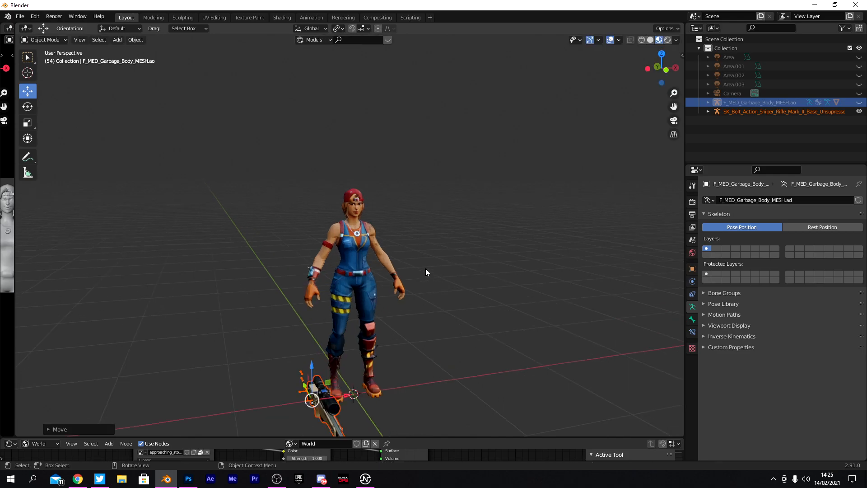
{"action": "scroll", "coordinate": [416, 210], "scroll_direction": "up", "scroll_amount": 4}
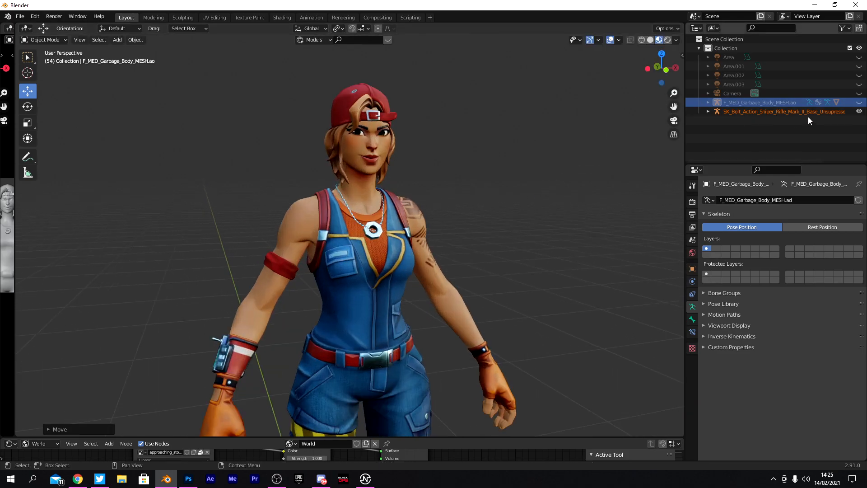
- Unhide the character's armature and bring the right hand into close view from the front
{"action": "left_click", "coordinate": [860, 103]}
{"action": "left_click_drag", "start_coordinate": [657, 79], "coordinate": [518, 177]}
{"action": "key", "text": "KP_0"}
{"action": "left_click_drag", "start_coordinate": [660, 72], "coordinate": [663, 74]}
{"action": "scroll", "coordinate": [669, 125], "scroll_direction": "up", "scroll_amount": 3}
{"action": "left_click_drag", "start_coordinate": [673, 108], "coordinate": [757, 22]}
{"action": "left_click", "coordinate": [663, 68]}
{"action": "left_click", "coordinate": [663, 83]}
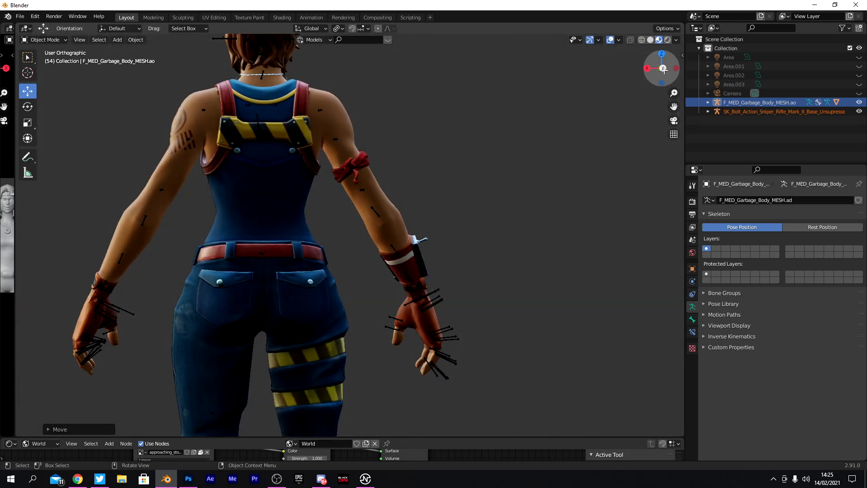
{"action": "left_click_drag", "start_coordinate": [674, 107], "coordinate": [775, 8]}
{"action": "scroll", "coordinate": [482, 254], "scroll_direction": "up", "scroll_amount": 7}
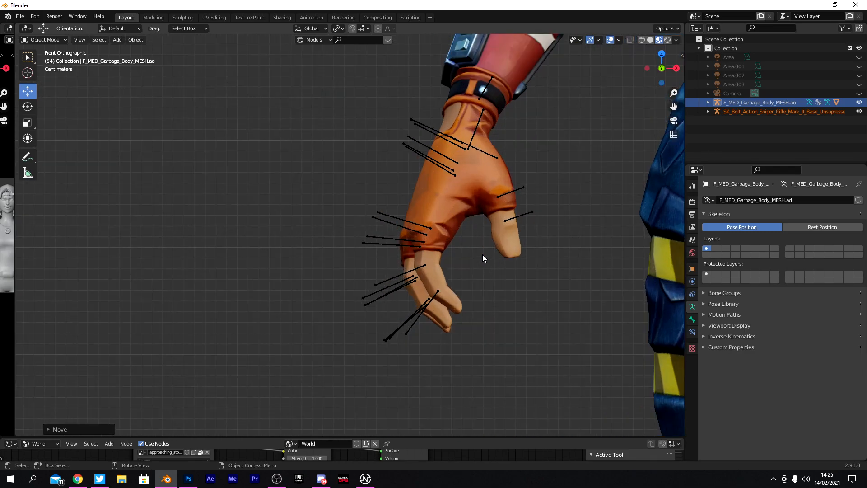
- Put the character's armature in Pose Mode and rotate the hand_r bone slightly outward
{"action": "left_click", "coordinate": [452, 223]}
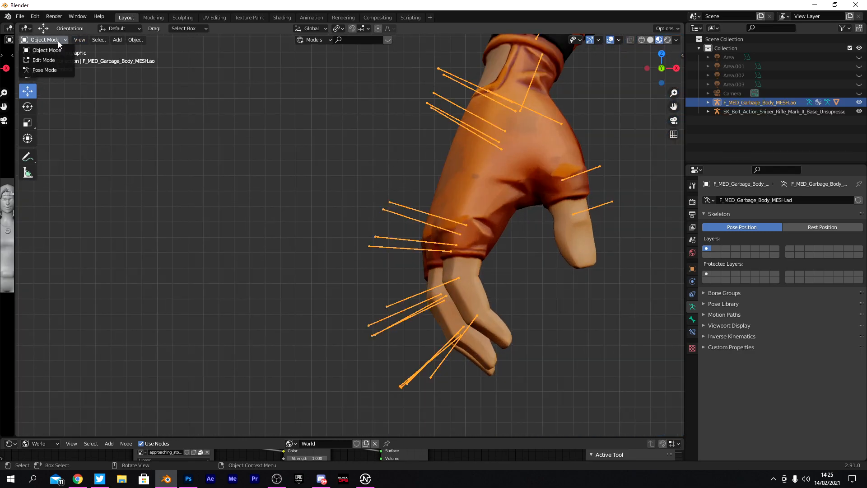
{"action": "left_click", "coordinate": [47, 71]}
{"action": "left_click", "coordinate": [483, 91]}
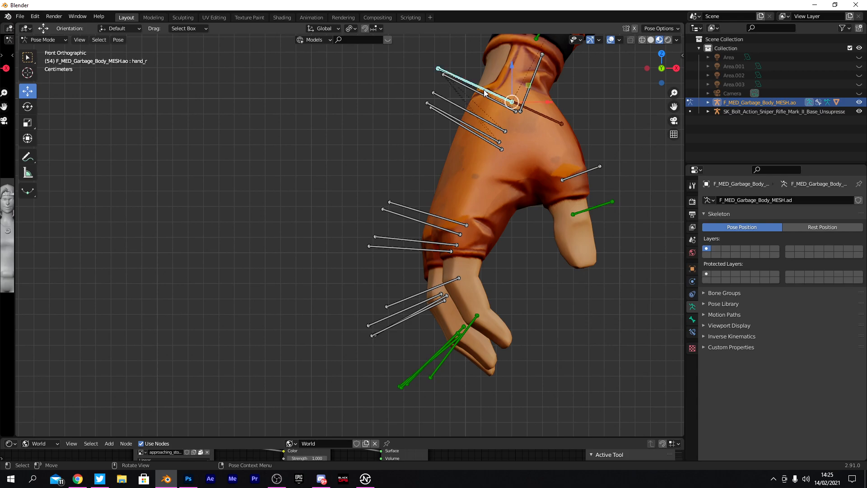
{"action": "left_click", "coordinate": [27, 106]}
{"action": "left_click_drag", "start_coordinate": [535, 78], "coordinate": [486, 141]}
{"action": "scroll", "coordinate": [192, 104], "scroll_direction": "down", "scroll_amount": 3}
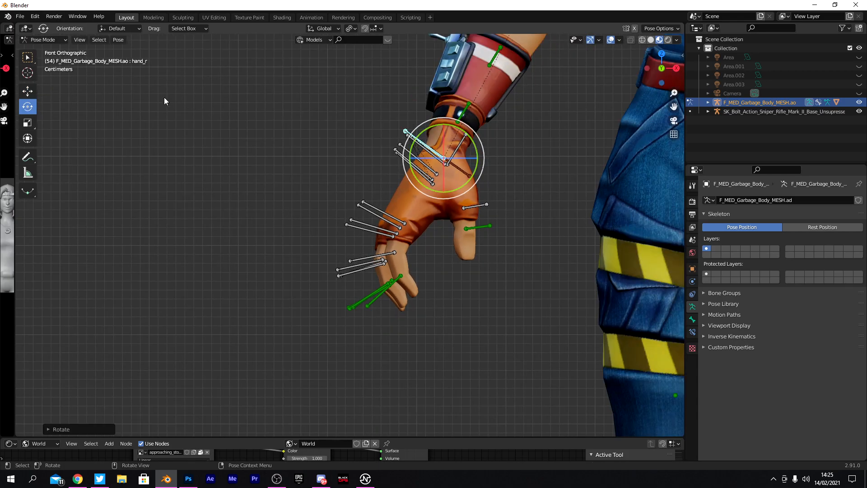
- Return to Object Mode and raise the sniper rifle along the Z axis to the height of the right hand
{"action": "left_click", "coordinate": [34, 38]}
{"action": "left_click", "coordinate": [39, 49]}
{"action": "scroll", "coordinate": [286, 285], "scroll_direction": "down", "scroll_amount": 8}
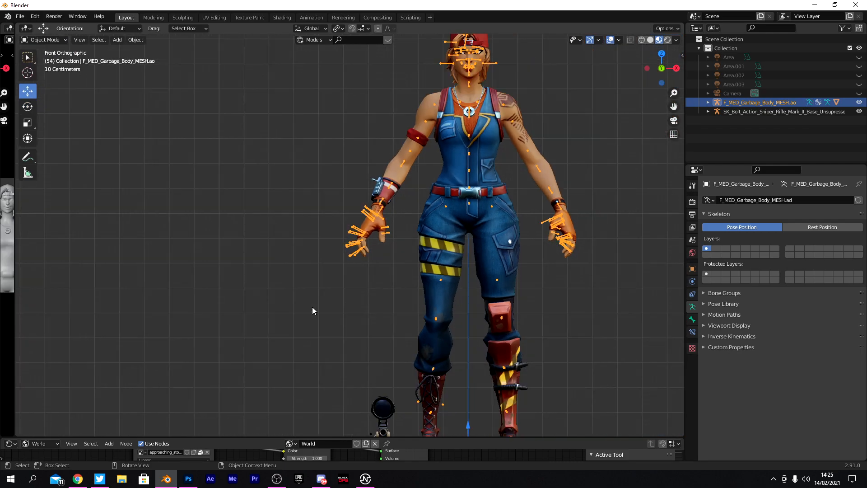
{"action": "left_click_drag", "start_coordinate": [660, 75], "coordinate": [639, 83]}
{"action": "left_click", "coordinate": [348, 391]}
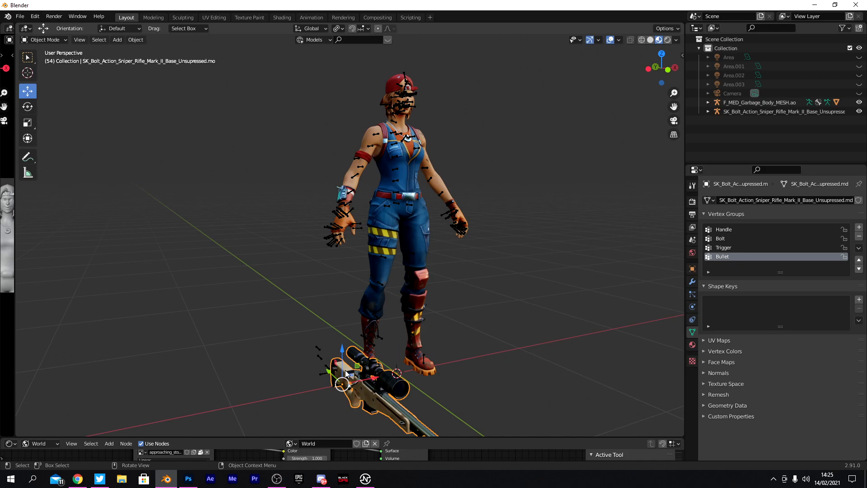
{"action": "left_click_drag", "start_coordinate": [346, 373], "coordinate": [345, 255]}
{"action": "scroll", "coordinate": [350, 243], "scroll_direction": "up", "scroll_amount": 6}
- Rotate the rifle so its barrel points toward the floor, and tilt it to follow the right arm from the front
{"action": "left_click_drag", "start_coordinate": [661, 72], "coordinate": [273, 79]}
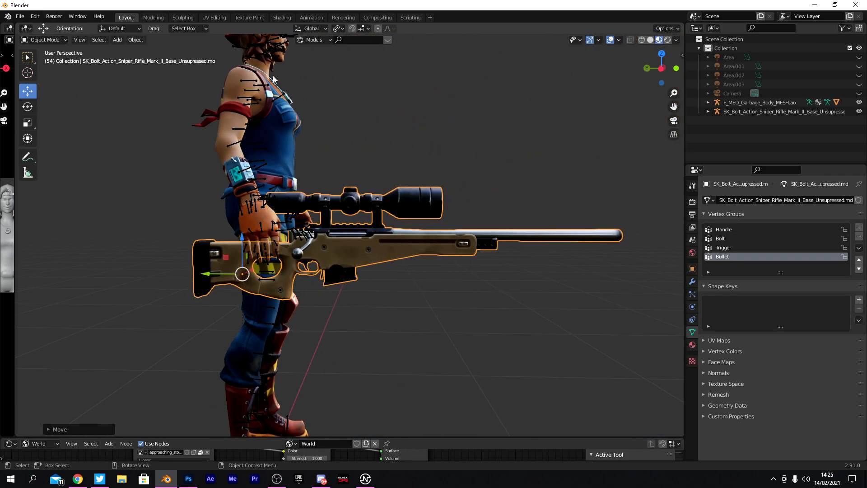
{"action": "left_click", "coordinate": [28, 107]}
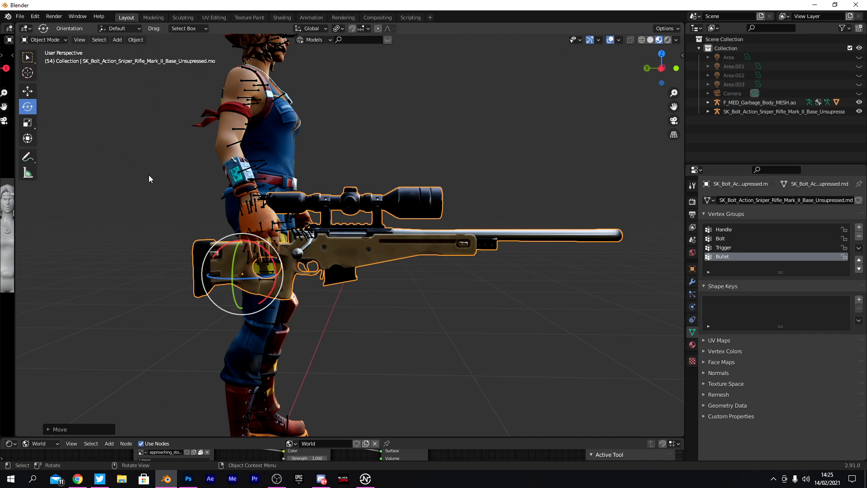
{"action": "left_click_drag", "start_coordinate": [272, 296], "coordinate": [266, 247]}
{"action": "left_click", "coordinate": [676, 68]}
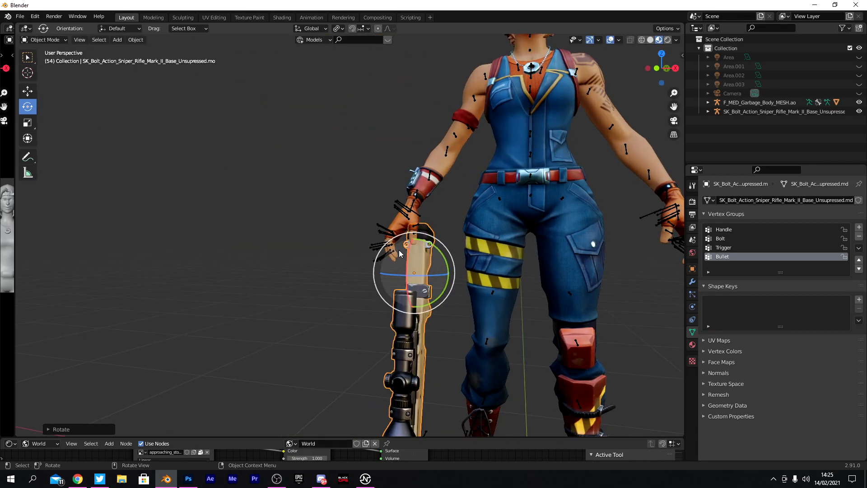
{"action": "left_click_drag", "start_coordinate": [432, 247], "coordinate": [415, 207]}
- Move the rifle up and across so its grip sits beside the character's right hand
{"action": "left_click", "coordinate": [27, 91]}
{"action": "left_click_drag", "start_coordinate": [662, 68], "coordinate": [652, 75]}
{"action": "scroll", "coordinate": [195, 227], "scroll_direction": "up", "scroll_amount": 2}
{"action": "left_click_drag", "start_coordinate": [199, 216], "coordinate": [259, 190]}
{"action": "key", "text": "z"}
{"action": "scroll", "coordinate": [266, 195], "scroll_direction": "up", "scroll_amount": 3}
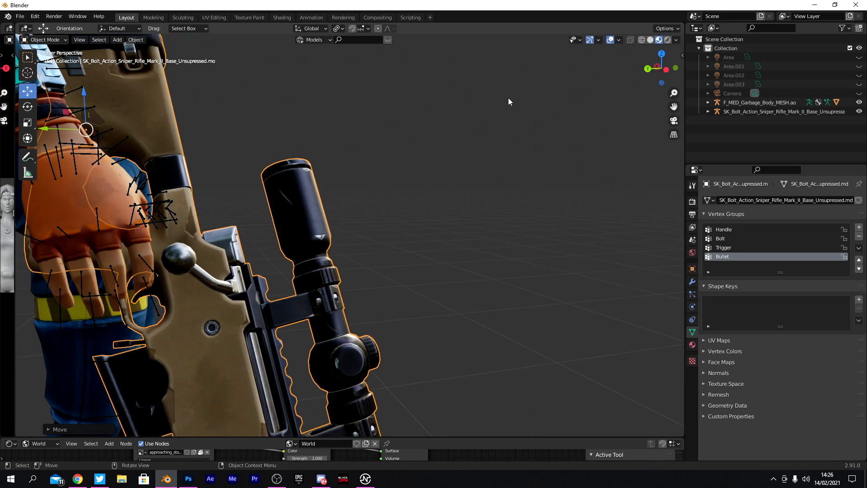
{"action": "mouse_move", "coordinate": [662, 67]}
{"action": "left_mouse_down"}
{"action": "mouse_move", "coordinate": [564, 90]}
{"action": "mouse_move", "coordinate": [507, 144]}
{"action": "mouse_move", "coordinate": [626, 90]}
{"action": "mouse_move", "coordinate": [542, 118]}
{"action": "mouse_move", "coordinate": [655, 71]}
{"action": "left_mouse_up"}
{"action": "left_click", "coordinate": [381, 269]}
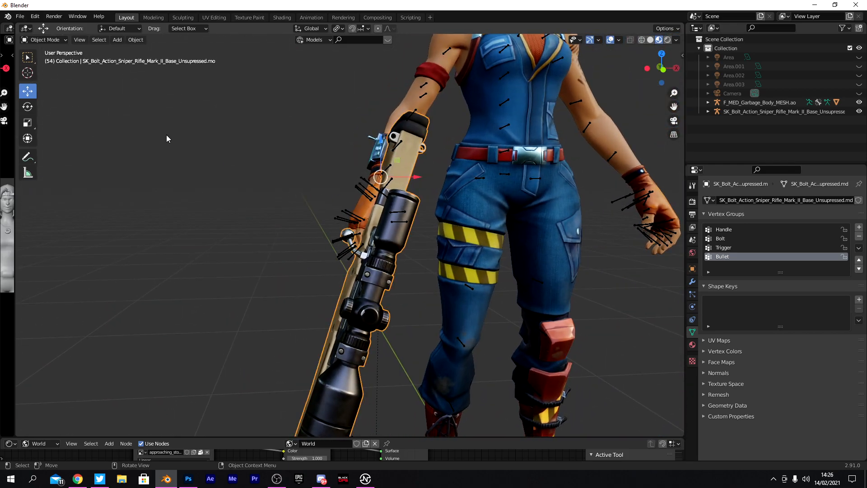
- Fine-tune the rifle's rotation and position so the grip rests against the right palm
{"action": "left_click", "coordinate": [23, 109]}
{"action": "left_click_drag", "start_coordinate": [401, 153], "coordinate": [404, 156]}
{"action": "left_click_drag", "start_coordinate": [661, 68], "coordinate": [641, 68]}
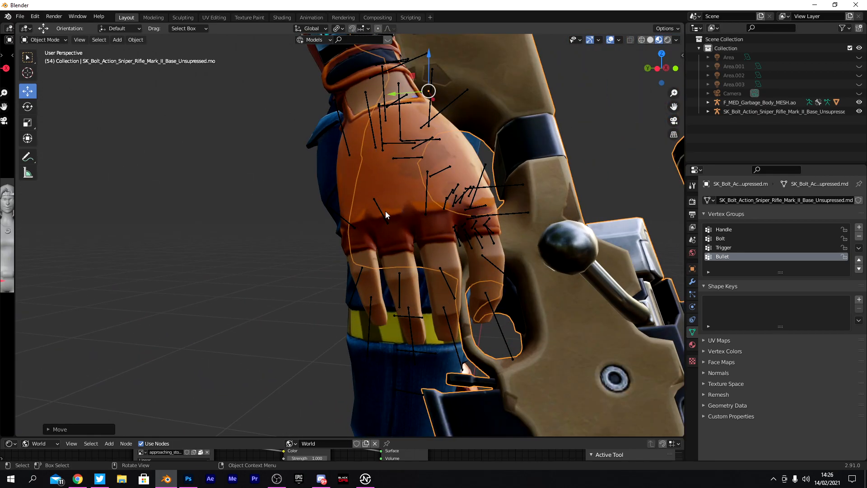
- Select the character's armature, hide the rifle's armature and switch to Pose Mode
{"action": "left_click", "coordinate": [381, 213]}
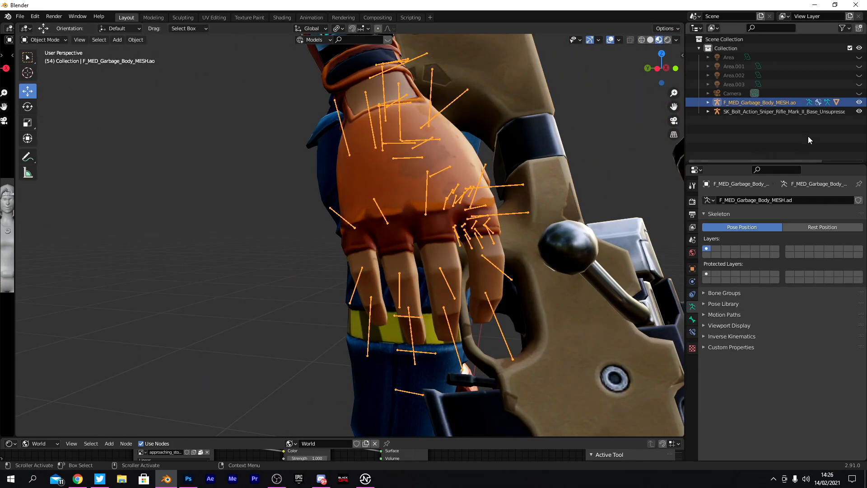
{"action": "left_click", "coordinate": [859, 112]}
{"action": "left_click", "coordinate": [64, 39]}
{"action": "left_click", "coordinate": [42, 68]}
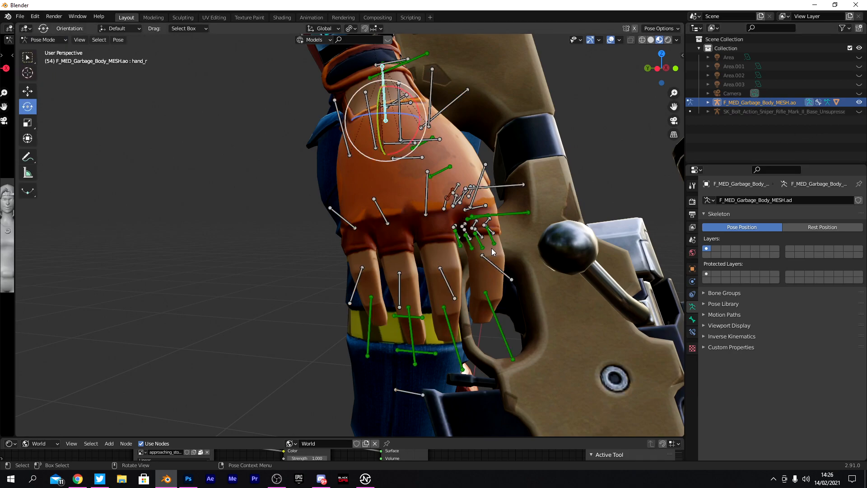
- Select the right hand's middle, ring and pinky finger bones and rotate them together to curl around the rifle grip
{"action": "left_click_drag", "start_coordinate": [659, 75], "coordinate": [648, 72]}
{"action": "left_click_drag", "start_coordinate": [302, 382], "coordinate": [388, 188]}
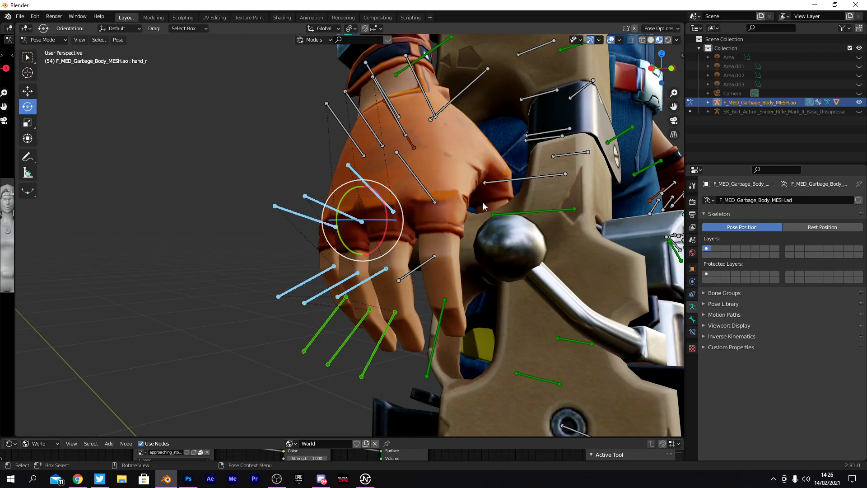
{"action": "mouse_move", "coordinate": [660, 68]}
{"action": "left_mouse_down"}
{"action": "mouse_move", "coordinate": [639, 68]}
{"action": "mouse_move", "coordinate": [654, 61]}
{"action": "mouse_move", "coordinate": [637, 68]}
{"action": "mouse_move", "coordinate": [651, 66]}
{"action": "left_mouse_up"}
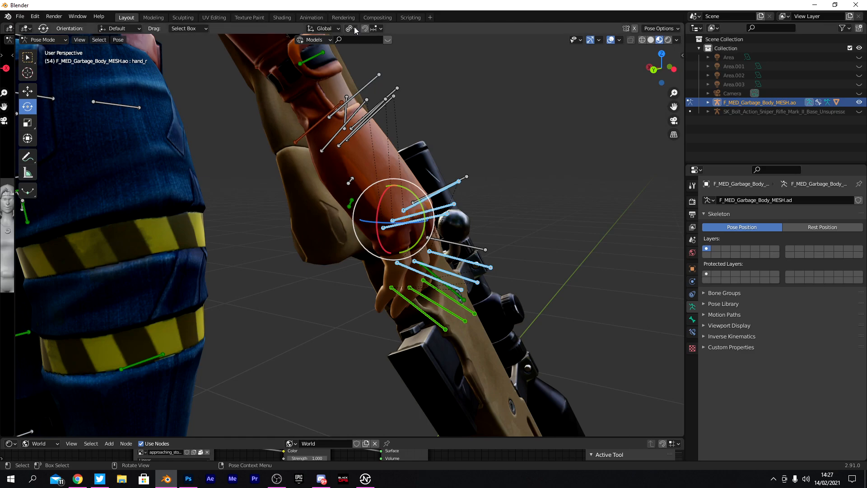
{"action": "scroll", "coordinate": [407, 203], "scroll_direction": "up", "scroll_amount": 1}
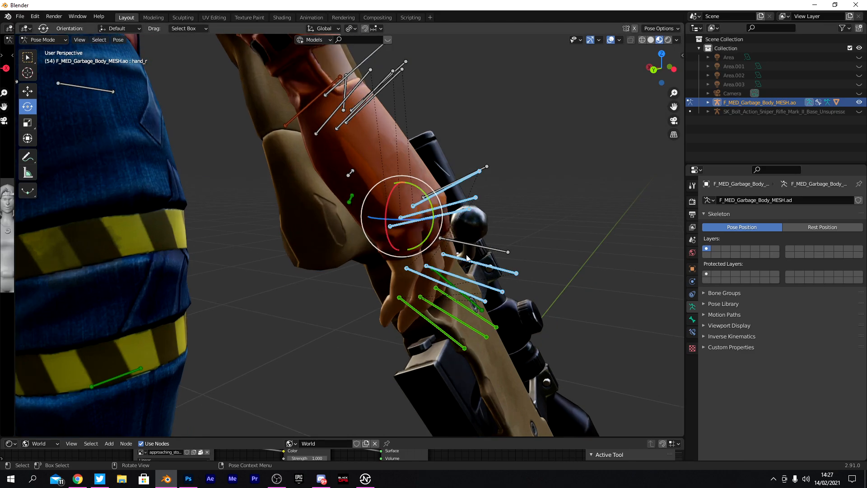
{"action": "left_click_drag", "start_coordinate": [434, 211], "coordinate": [554, 102]}
- Select the right index finger's bones, undo a first rotation and rotate them freely toward the rifle's trigger
{"action": "left_click_drag", "start_coordinate": [662, 67], "coordinate": [683, 73]}
{"action": "left_click_drag", "start_coordinate": [660, 396], "coordinate": [569, 125]}
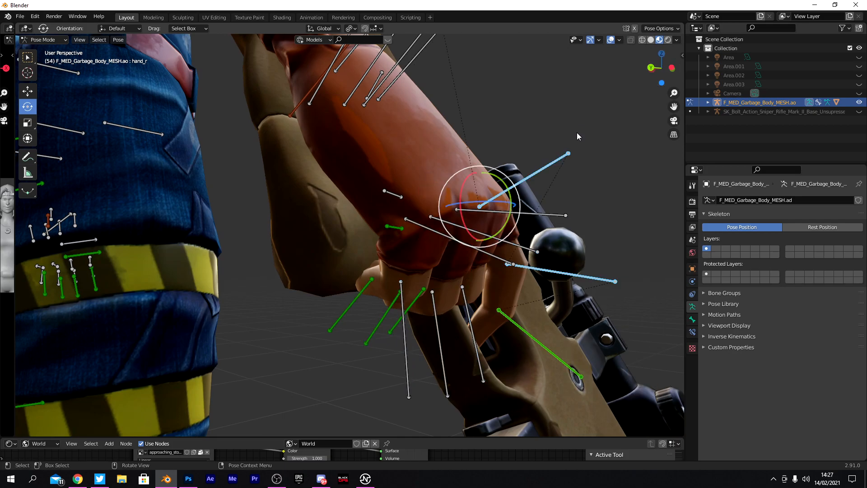
{"action": "left_click_drag", "start_coordinate": [513, 210], "coordinate": [522, 217]}
{"action": "left_click_drag", "start_coordinate": [661, 68], "coordinate": [645, 68]}
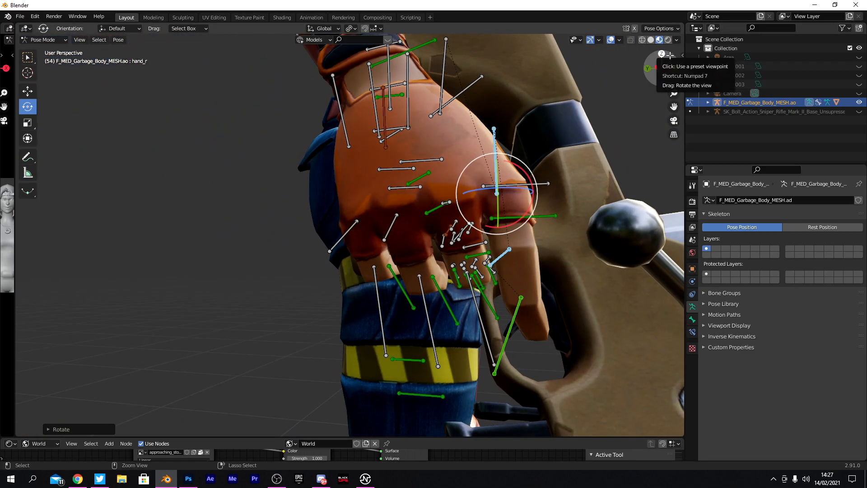
{"action": "key", "text": "ctrl+z"}
{"action": "left_click_drag", "start_coordinate": [527, 192], "coordinate": [522, 181]}
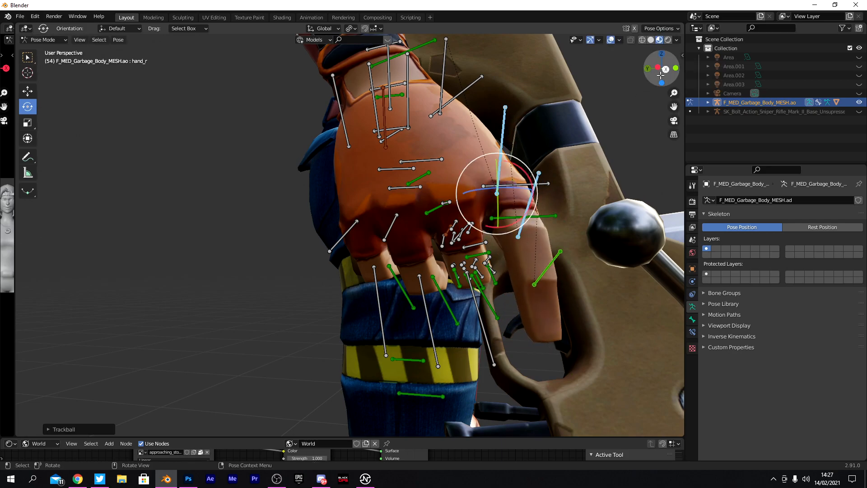
- Rotate the right index finger's selected bones further to line the finger up with the rifle's trigger
{"action": "middle_click_drag", "start_coordinate": [522, 181], "coordinate": [509, 174]}
{"action": "key", "text": "r"}
{"action": "left_click", "coordinate": [513, 175]}
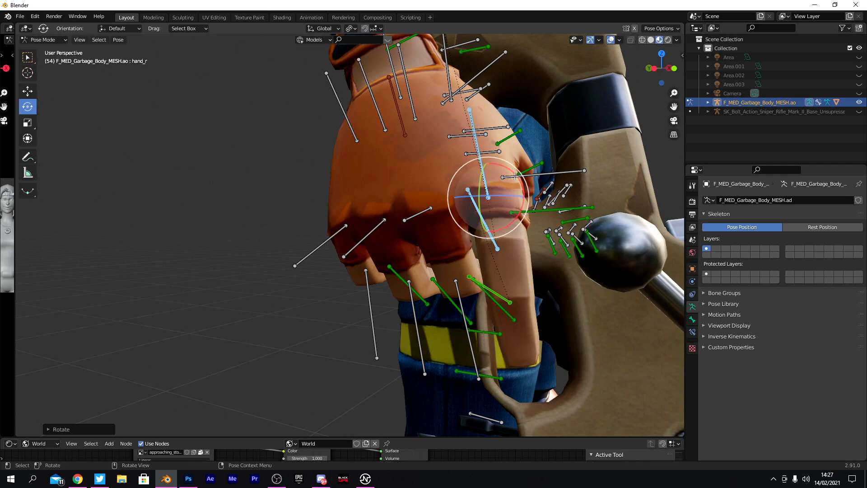
{"action": "mouse_move", "coordinate": [709, 73]}
{"action": "left_mouse_down"}
{"action": "mouse_move", "coordinate": [607, 68]}
{"action": "mouse_move", "coordinate": [788, 75]}
{"action": "mouse_move", "coordinate": [712, 76]}
{"action": "left_mouse_up"}
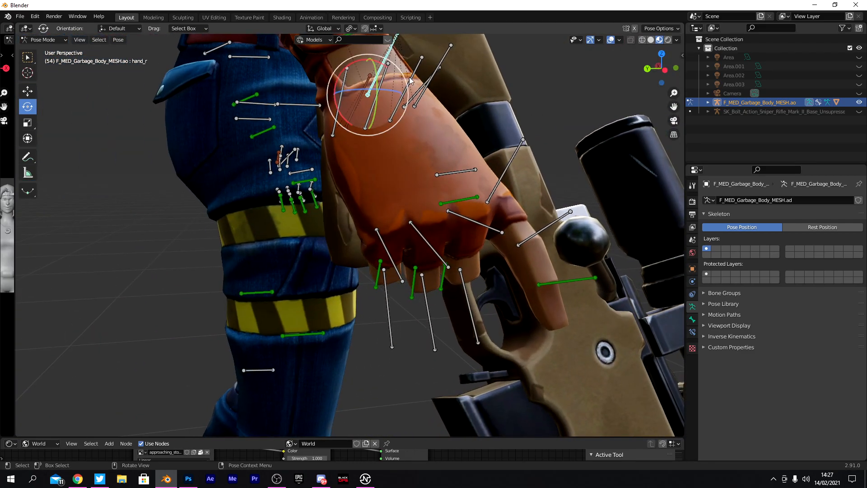
- Rotate the right hand bone in small increments to fit the palm against the rifle grip
{"action": "left_click_drag", "start_coordinate": [656, 67], "coordinate": [414, 143]}
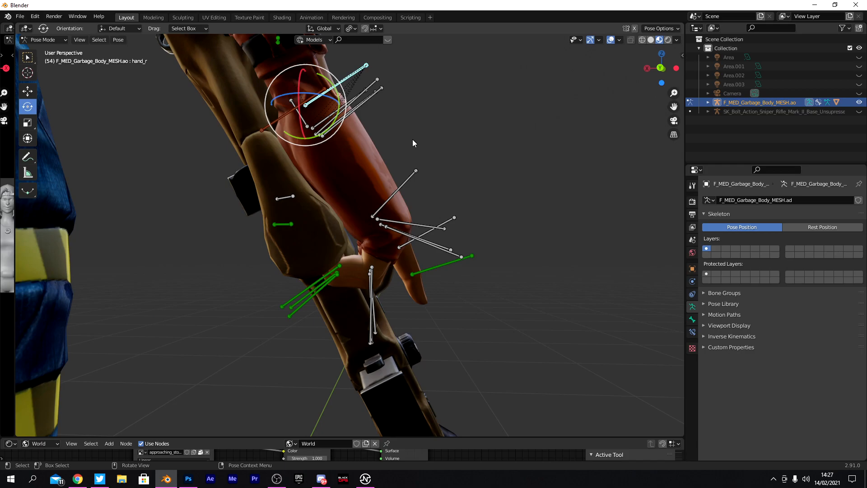
{"action": "left_click_drag", "start_coordinate": [338, 122], "coordinate": [343, 131]}
{"action": "left_click_drag", "start_coordinate": [662, 68], "coordinate": [600, 71]}
{"action": "left_click_drag", "start_coordinate": [385, 108], "coordinate": [417, 139]}
{"action": "left_click_drag", "start_coordinate": [677, 58], "coordinate": [551, 120]}
{"action": "scroll", "coordinate": [390, 188], "scroll_direction": "down", "scroll_amount": 2}
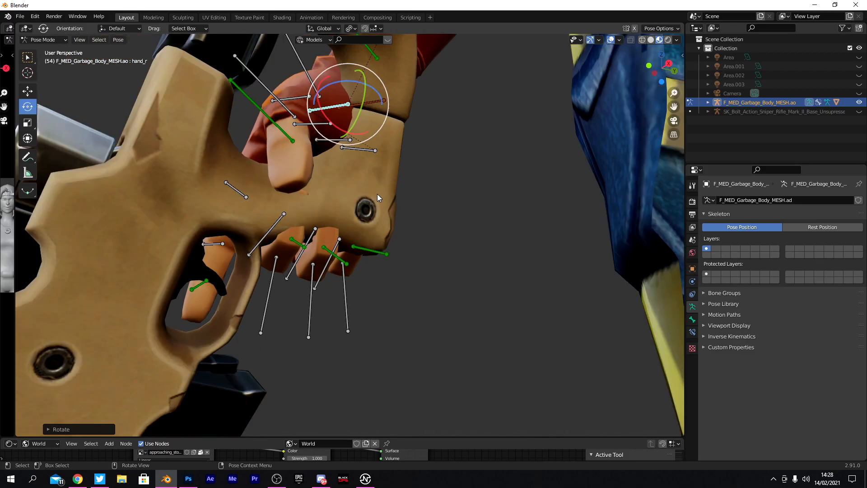
{"action": "left_click_drag", "start_coordinate": [659, 66], "coordinate": [648, 70]}
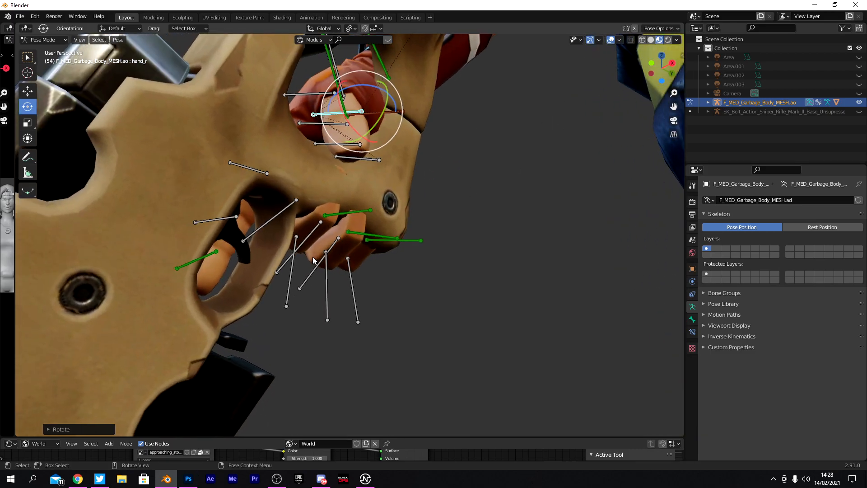
- Adjust the right hand's middle, ring and pinky fingertips to wrap around the grip
{"action": "left_click_drag", "start_coordinate": [348, 256], "coordinate": [355, 273]}
{"action": "left_click", "coordinate": [289, 284]}
{"action": "left_click_drag", "start_coordinate": [656, 71], "coordinate": [406, 80]}
- Select the right thumb's base bone and rotate it freely to wrap the thumb over the rifle grip
{"action": "left_click", "coordinate": [314, 92]}
{"action": "key", "text": "r"}
{"action": "key", "text": "r"}
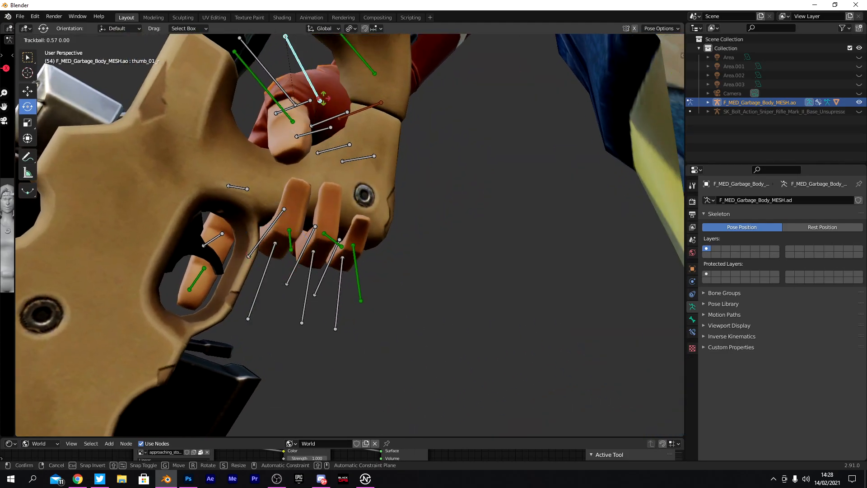
{"action": "left_click", "coordinate": [337, 94]}
{"action": "left_click_drag", "start_coordinate": [338, 94], "coordinate": [291, 110]}
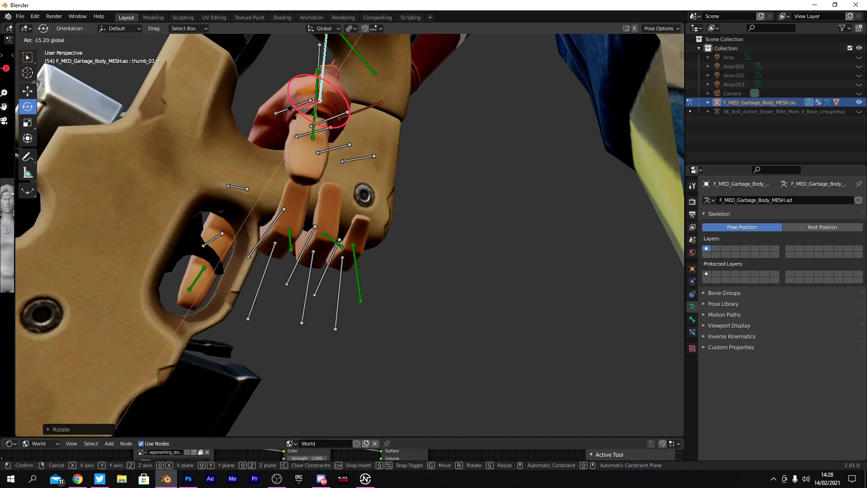
{"action": "key", "text": "r"}
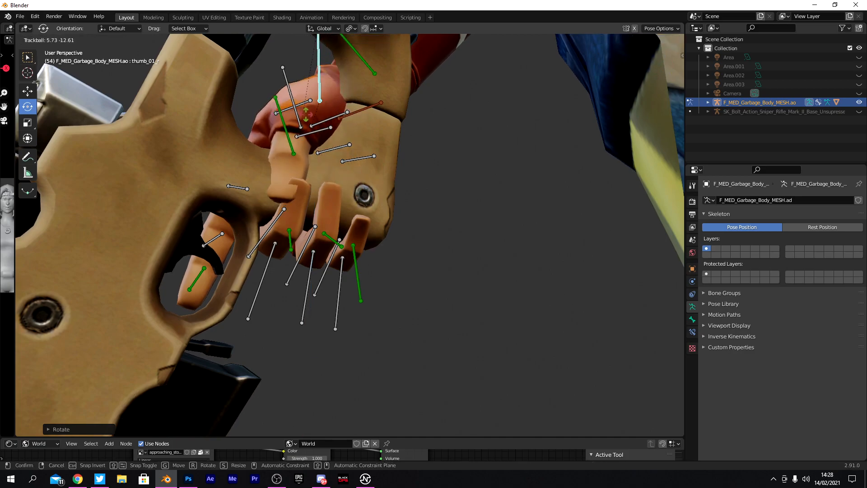
{"action": "left_click", "coordinate": [577, 94]}
- Switch to Object Mode and select the sniper rifle's mesh
{"action": "left_click_drag", "start_coordinate": [654, 55], "coordinate": [527, 212]}
{"action": "left_click_drag", "start_coordinate": [673, 106], "coordinate": [578, 192]}
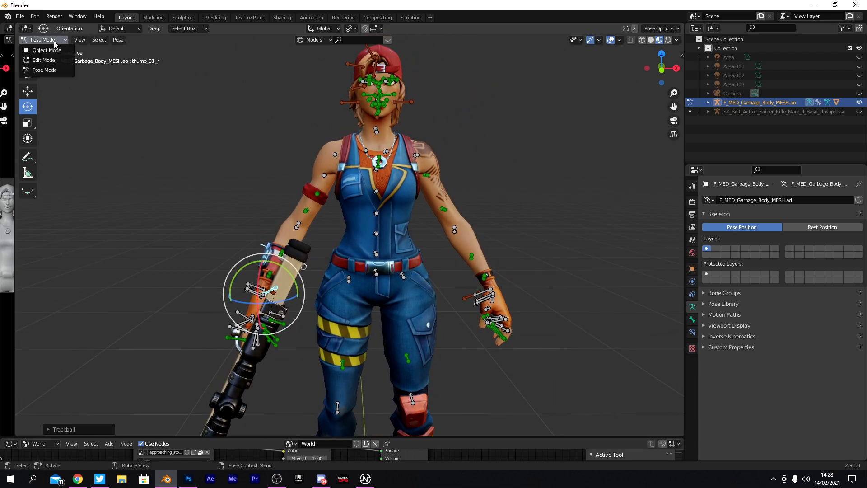
{"action": "left_click", "coordinate": [56, 50]}
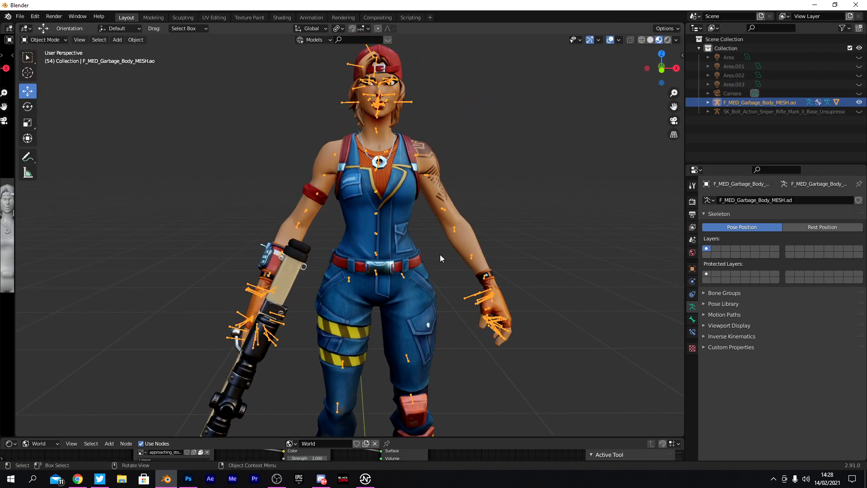
{"action": "scroll", "coordinate": [308, 279], "scroll_direction": "up", "scroll_amount": 4}
{"action": "left_click", "coordinate": [205, 301]}
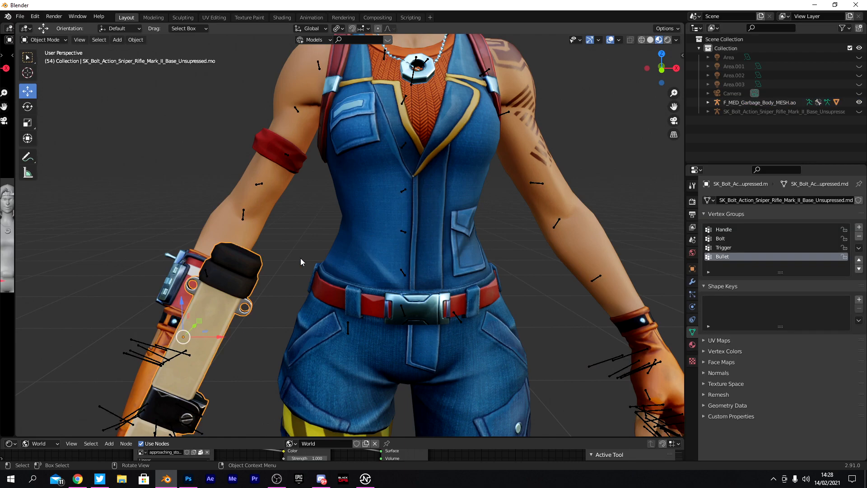
{"action": "mouse_move", "coordinate": [662, 68]}
{"action": "left_mouse_down"}
{"action": "mouse_move", "coordinate": [675, 70]}
{"action": "mouse_move", "coordinate": [664, 68]}
{"action": "left_mouse_up"}
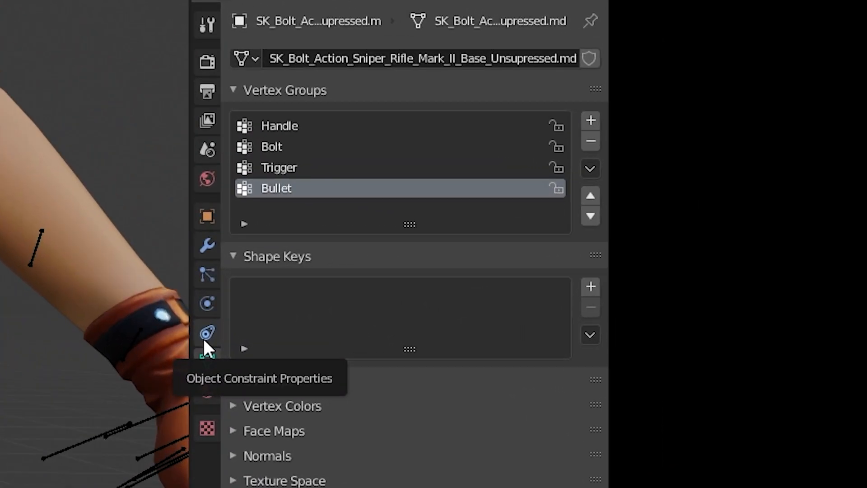
- Add a Child Of object constraint to the sniper rifle
{"action": "left_click", "coordinate": [202, 337]}
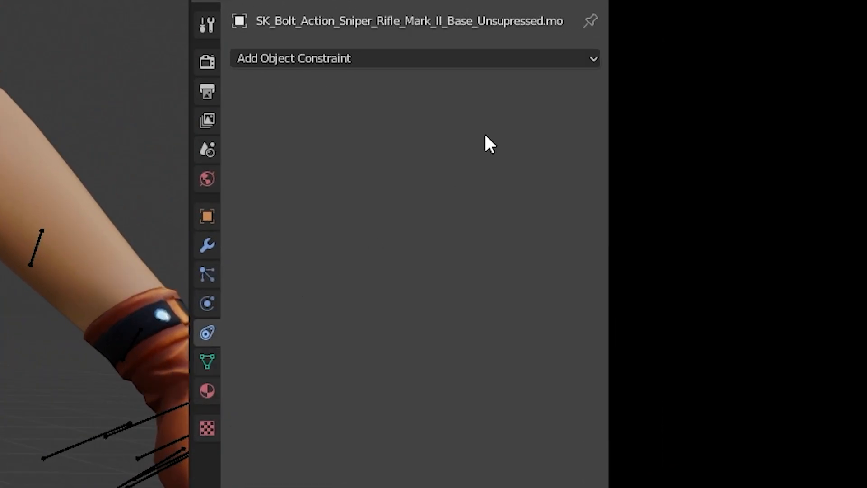
{"action": "left_click", "coordinate": [451, 63]}
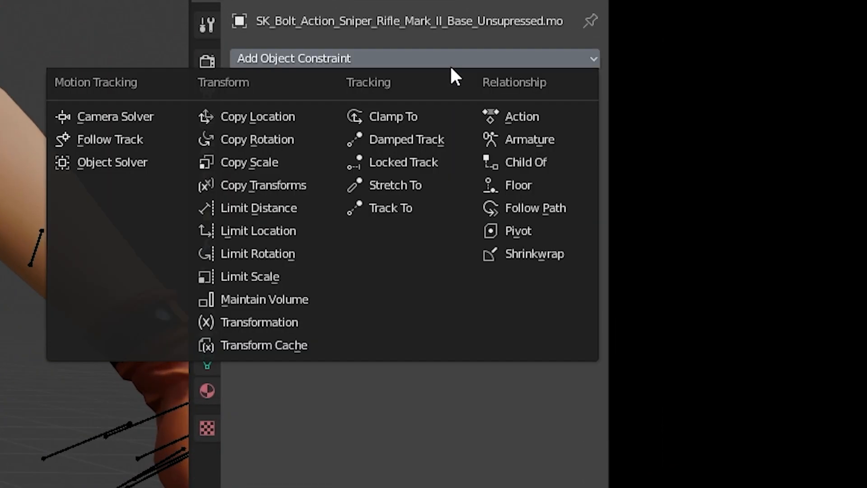
{"action": "left_click", "coordinate": [523, 165]}
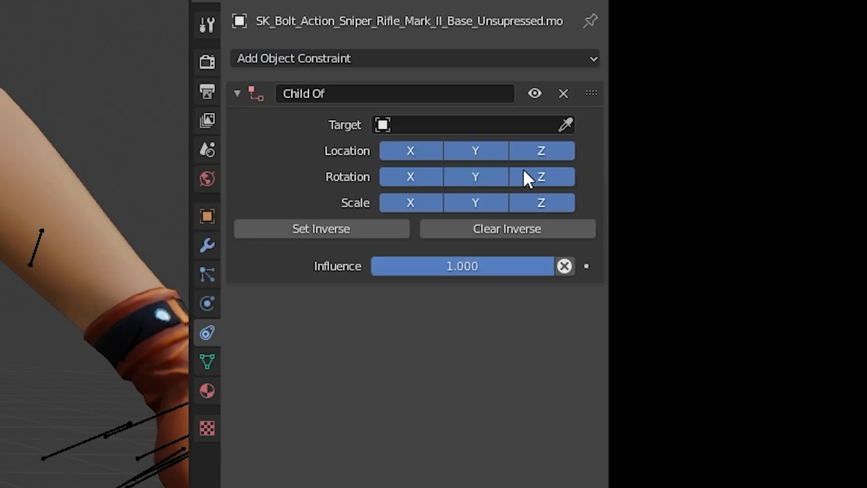
- Set the Child Of constraint's target to the character's armature with bone hand_r, and apply Set Inverse
{"action": "left_click", "coordinate": [565, 125]}
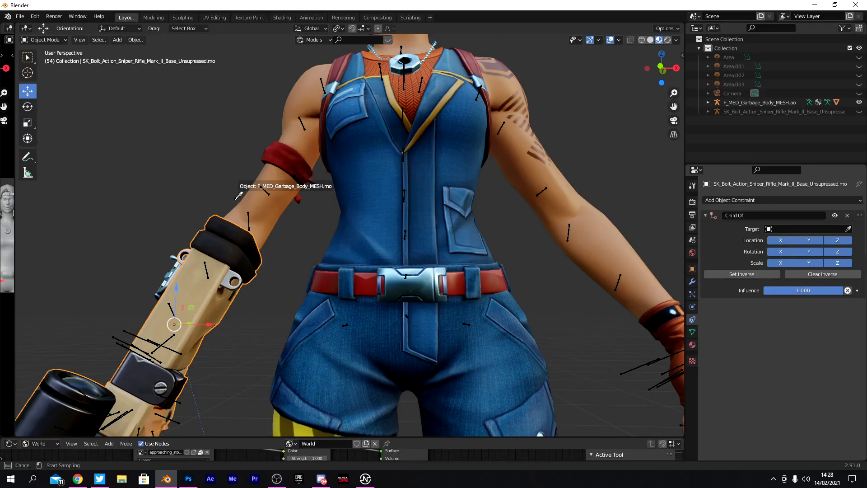
{"action": "left_click", "coordinate": [128, 327]}
{"action": "left_click", "coordinate": [787, 243]}
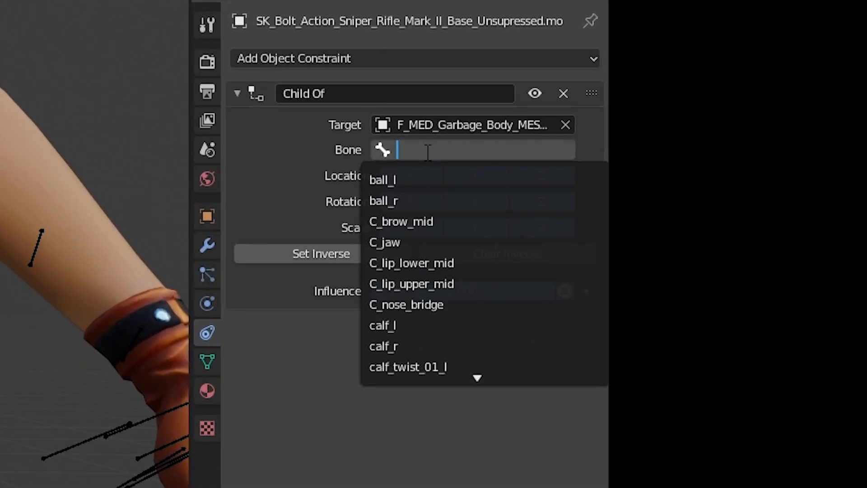
{"action": "type", "text": "hand"}
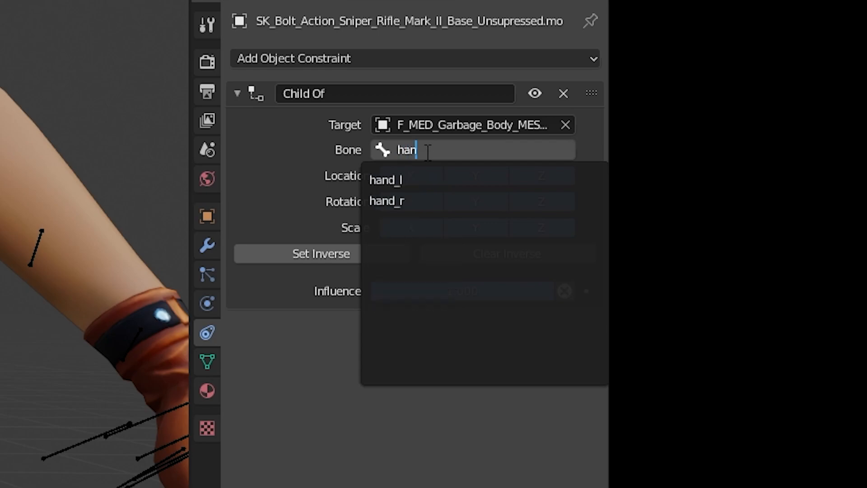
{"action": "left_click", "coordinate": [410, 205]}
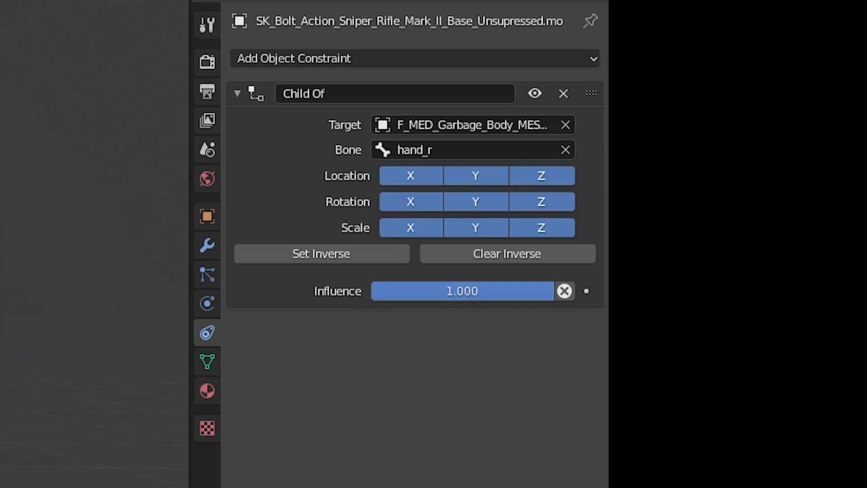
{"action": "mouse_move", "coordinate": [389, 253]}
{"action": "middle_mouse_down"}
{"action": "mouse_move", "coordinate": [479, 254]}
{"action": "mouse_move", "coordinate": [375, 251]}
{"action": "middle_mouse_up"}
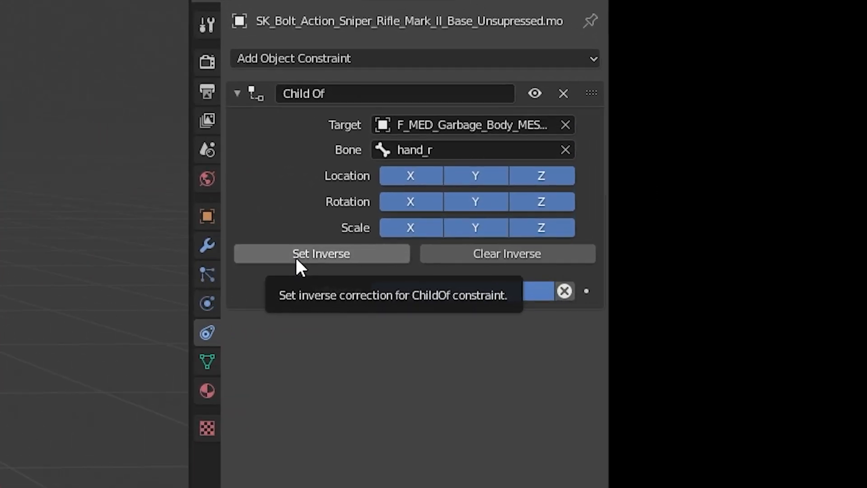
{"action": "left_click", "coordinate": [730, 287]}
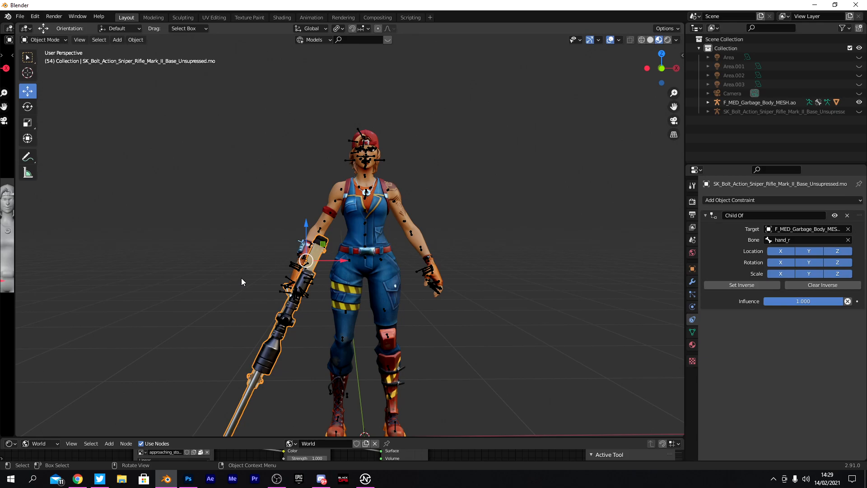
- Select the character's armature and switch it to Pose Mode
{"action": "left_click", "coordinate": [318, 230]}
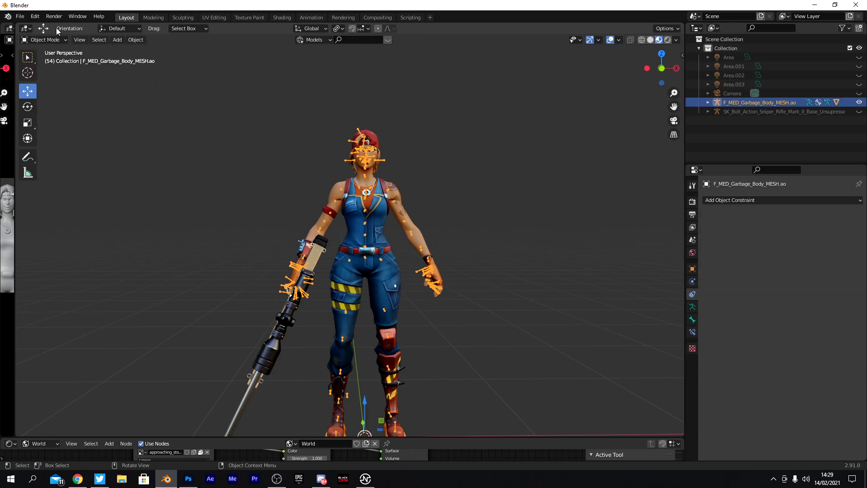
{"action": "left_click", "coordinate": [48, 40]}
{"action": "left_click", "coordinate": [55, 70]}
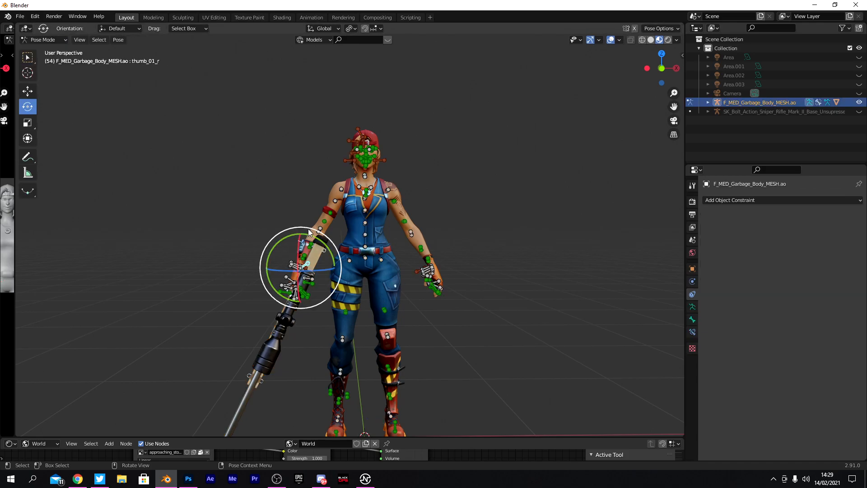
- Undo a stray thumb rotation and try rotating the right forearm bone to test the rifle's attachment
{"action": "left_click_drag", "start_coordinate": [311, 232], "coordinate": [283, 200]}
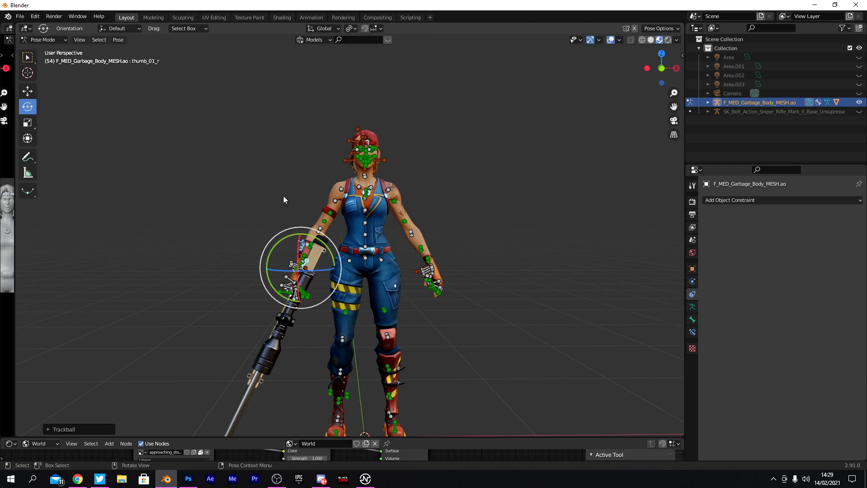
{"action": "key", "text": "ctrl+z"}
{"action": "left_click", "coordinate": [321, 231]}
{"action": "key", "text": "r"}
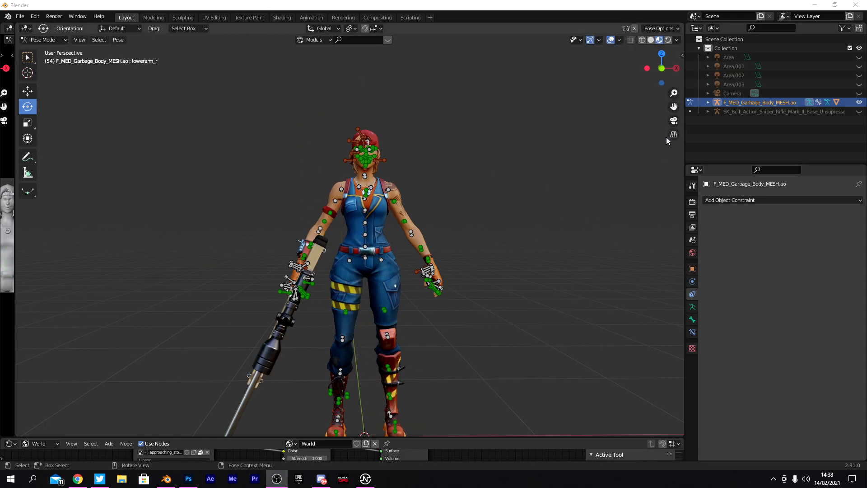
- Show the scene through the camera and center the camera frame in the viewport
{"action": "left_click", "coordinate": [674, 122]}
{"action": "scroll", "coordinate": [538, 128], "scroll_direction": "down", "scroll_amount": 5}
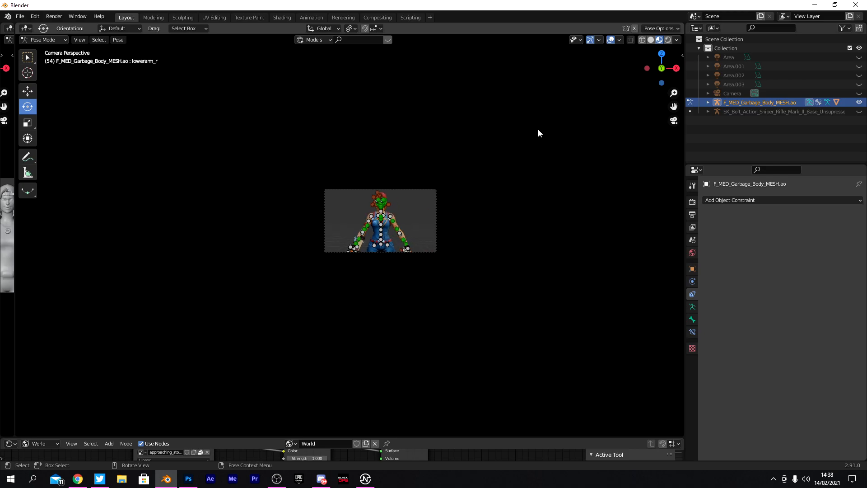
{"action": "scroll", "coordinate": [538, 129], "scroll_direction": "up", "scroll_amount": 7}
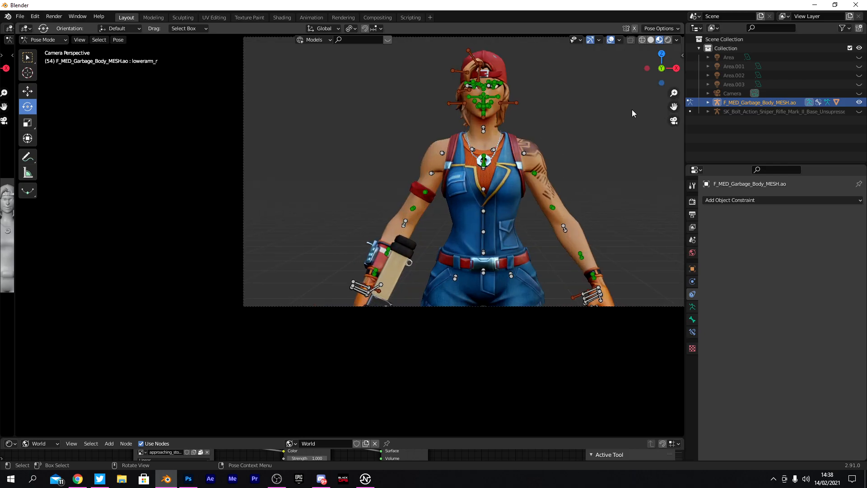
{"action": "left_click", "coordinate": [674, 122]}
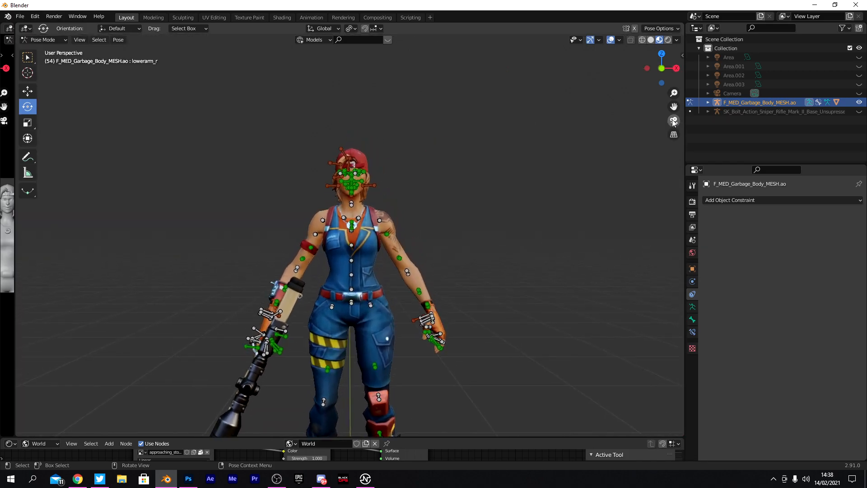
{"action": "left_click", "coordinate": [673, 122]}
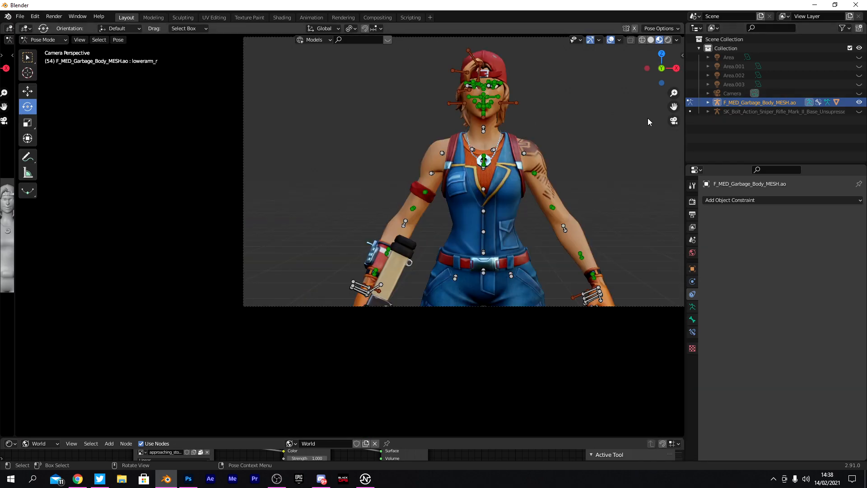
{"action": "left_click_drag", "start_coordinate": [674, 106], "coordinate": [601, 122]}
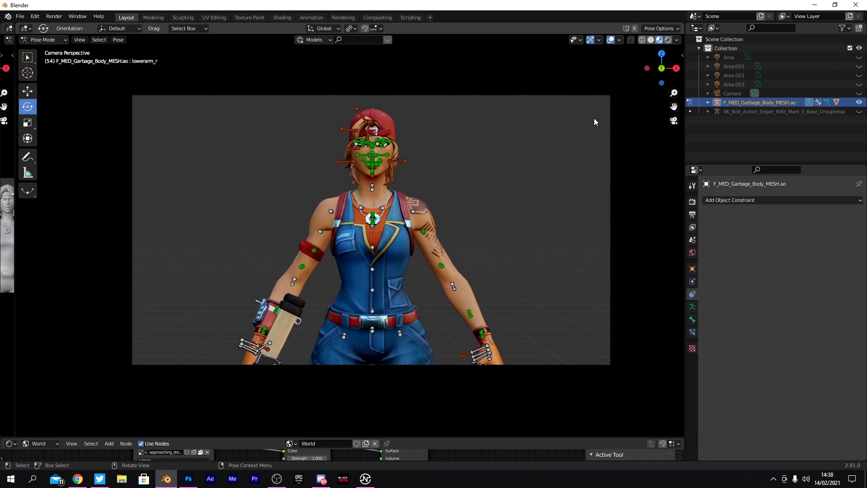
- Select the right clavicle bone and rotate it to raise the shoulder and swing the rifle arm outward
{"action": "scroll", "coordinate": [483, 94], "scroll_direction": "up", "scroll_amount": 4}
{"action": "scroll", "coordinate": [483, 94], "scroll_direction": "down", "scroll_amount": 4}
{"action": "scroll", "coordinate": [391, 148], "scroll_direction": "up", "scroll_amount": 4}
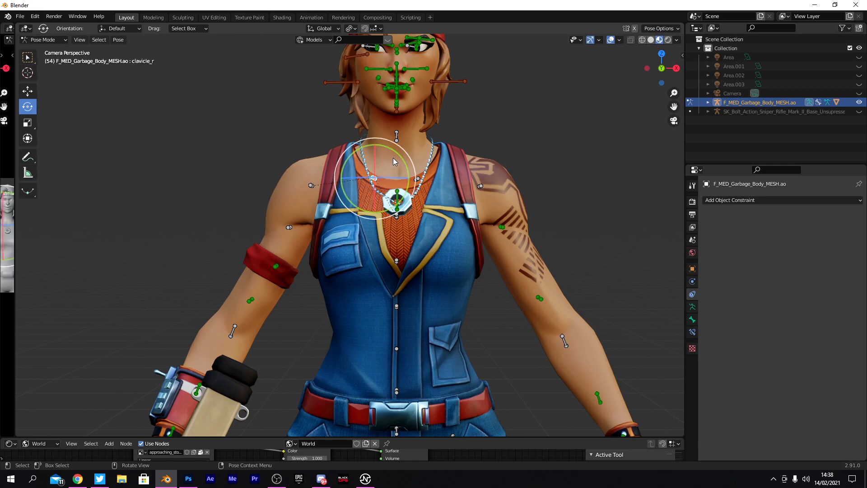
{"action": "left_click_drag", "start_coordinate": [401, 159], "coordinate": [345, 184]}
{"action": "key", "text": "r"}
{"action": "key", "text": "r"}
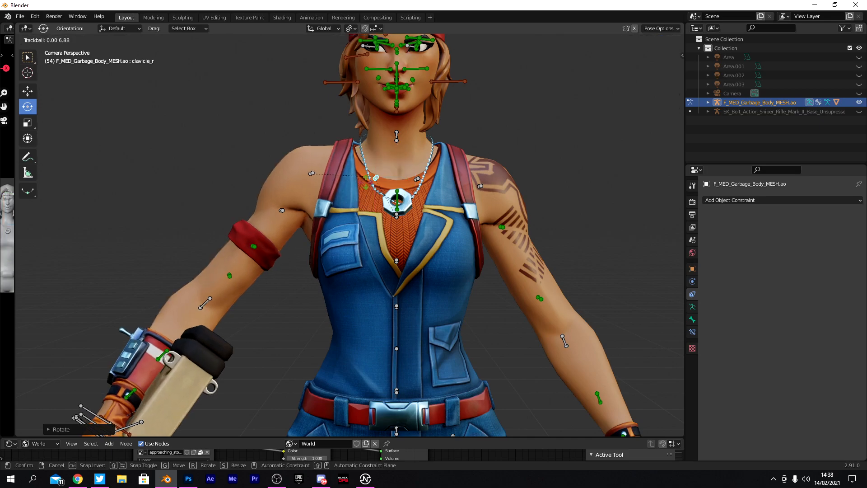
{"action": "left_click", "coordinate": [269, 225]}
{"action": "scroll", "coordinate": [269, 228], "scroll_direction": "down", "scroll_amount": 4}
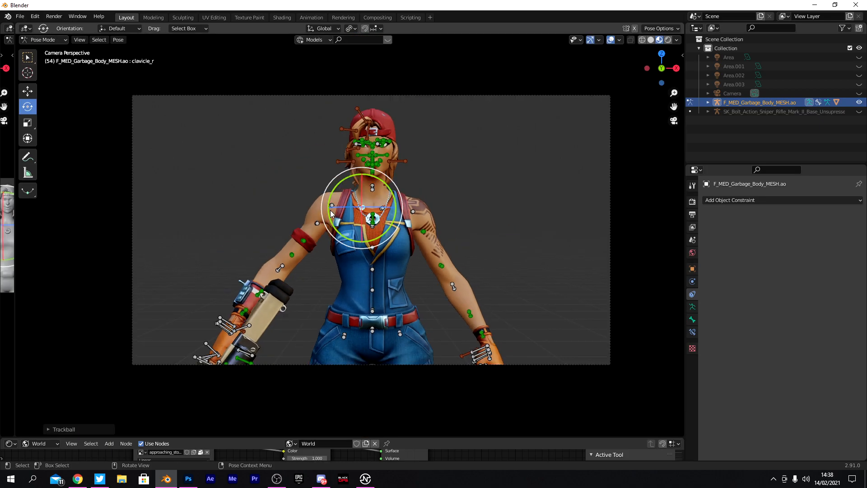
{"action": "key", "text": "r"}
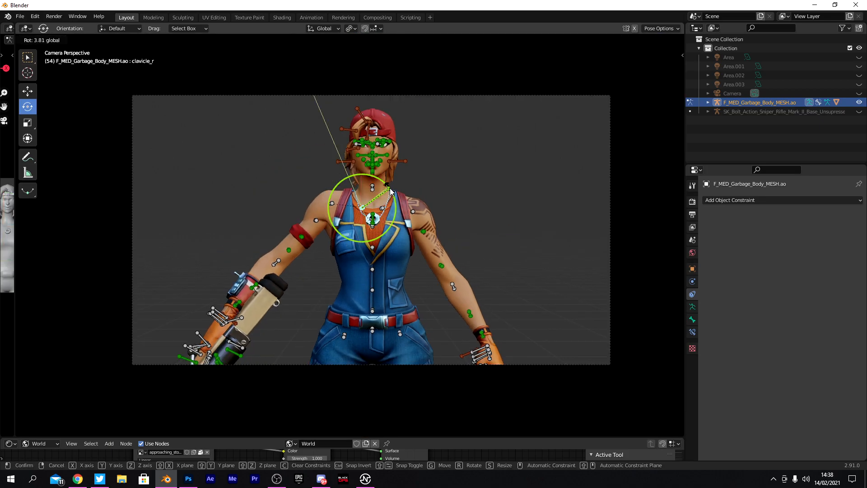
{"action": "left_click", "coordinate": [327, 222]}
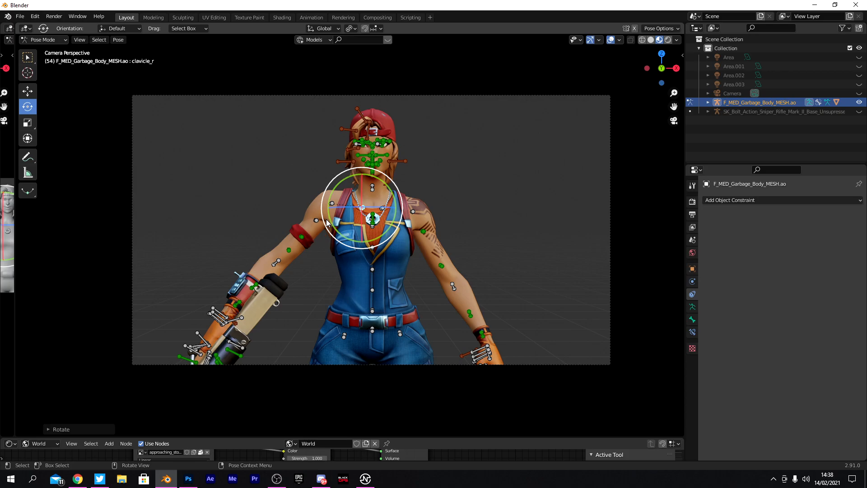
- Bend the right forearm bone to bring the sniper rifle diagonally across the front of the torso
{"action": "left_click", "coordinate": [284, 258]}
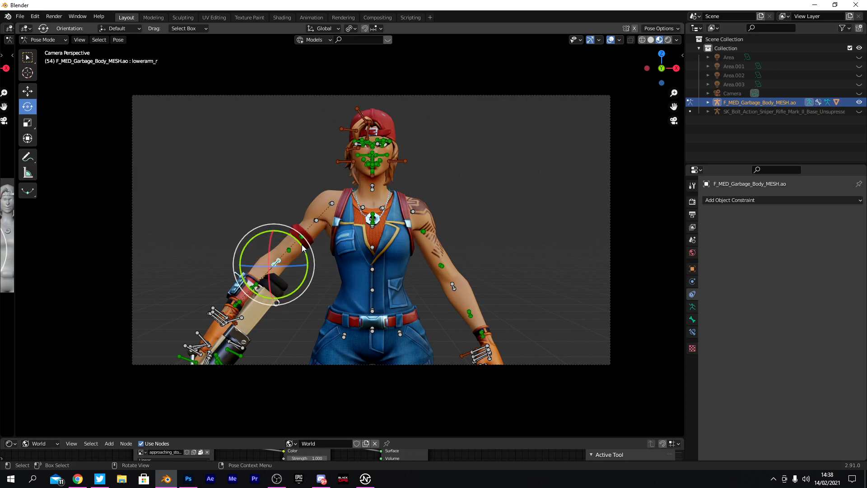
{"action": "key", "text": "r"}
{"action": "left_click", "coordinate": [271, 271]}
{"action": "key", "text": "r"}
{"action": "key", "text": "r"}
{"action": "left_click", "coordinate": [315, 231]}
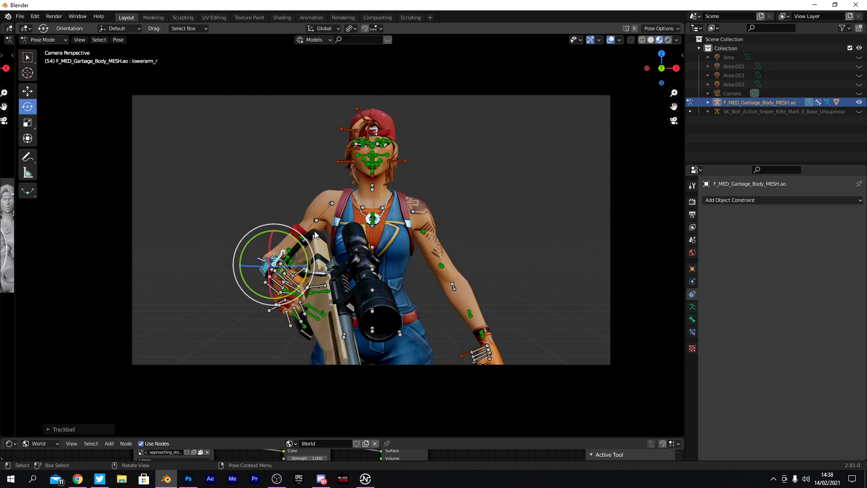
{"action": "left_click_drag", "start_coordinate": [286, 235], "coordinate": [327, 216]}
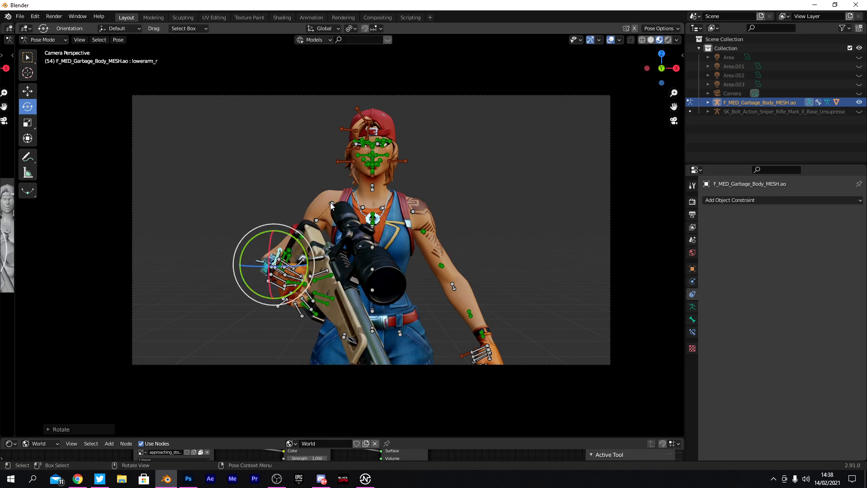
- Rotate the right upper arm and forearm bones to bring the rifle stock in beside the chest
{"action": "left_click", "coordinate": [332, 204]}
{"action": "left_click_drag", "start_coordinate": [360, 190], "coordinate": [278, 276]}
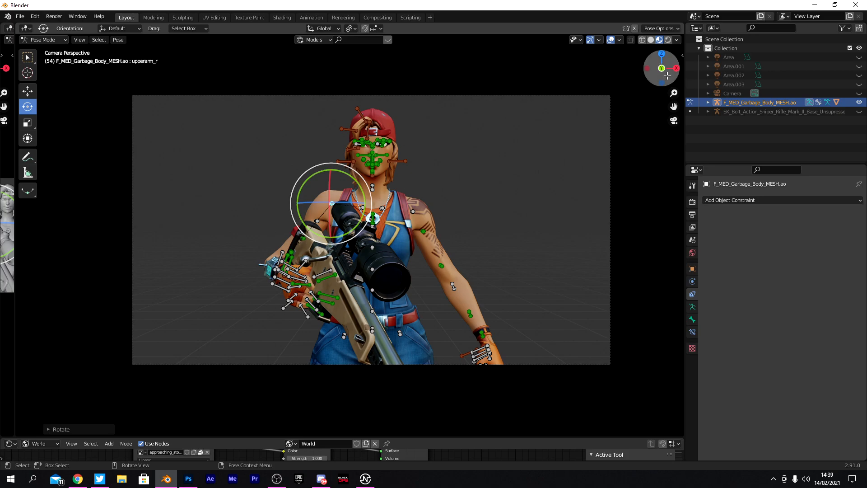
{"action": "left_click_drag", "start_coordinate": [666, 77], "coordinate": [641, 82]}
{"action": "scroll", "coordinate": [243, 284], "scroll_direction": "up", "scroll_amount": 2}
{"action": "left_click", "coordinate": [252, 270]}
{"action": "left_click_drag", "start_coordinate": [260, 271], "coordinate": [307, 267]}
{"action": "scroll", "coordinate": [308, 267], "scroll_direction": "up", "scroll_amount": 2}
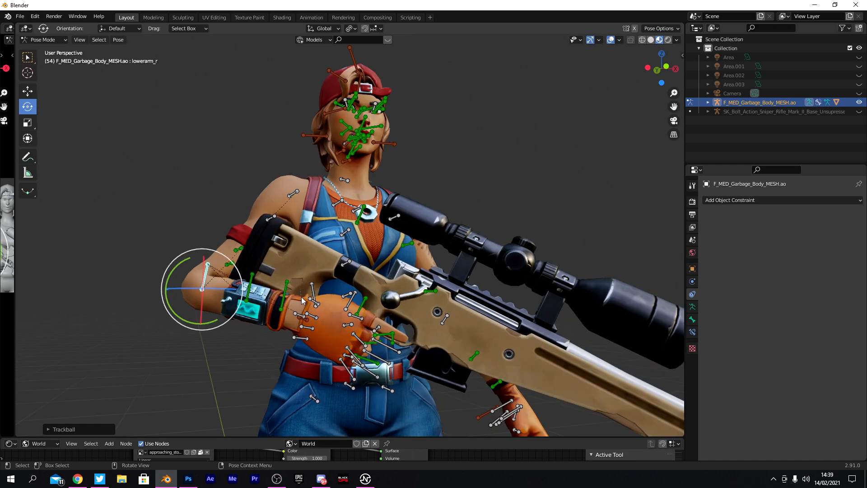
- Rotate the right hand bone to tilt the rifle's muzzle downward and readjust the right forearm to match
{"action": "left_click", "coordinate": [294, 310]}
{"action": "left_click_drag", "start_coordinate": [284, 300], "coordinate": [305, 308]}
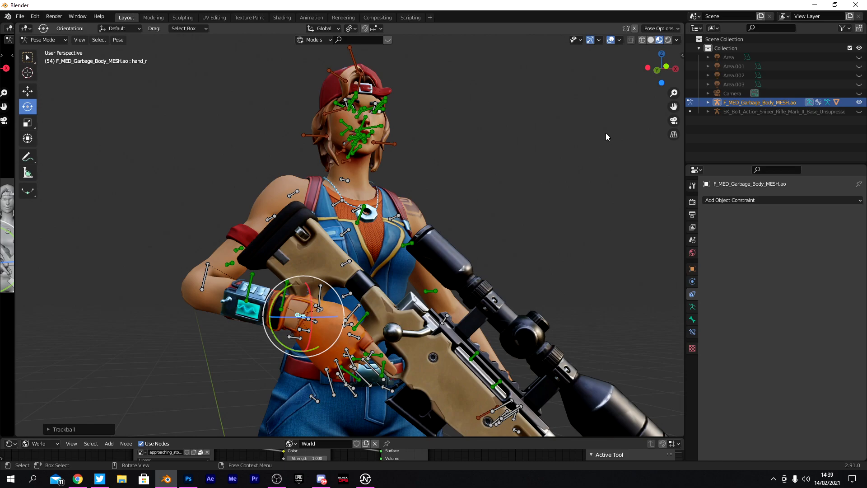
{"action": "middle_click_drag", "start_coordinate": [305, 307], "coordinate": [350, 191]}
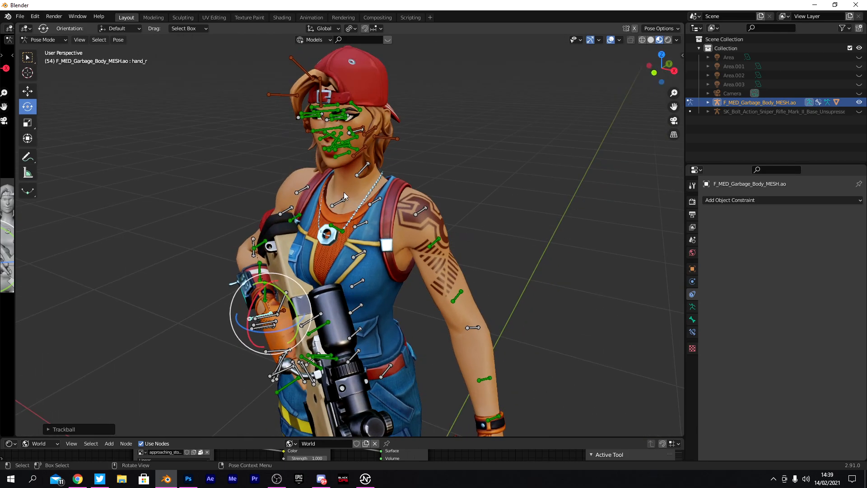
{"action": "left_click", "coordinate": [255, 255]}
{"action": "left_click_drag", "start_coordinate": [251, 259], "coordinate": [306, 210]}
{"action": "left_click_drag", "start_coordinate": [662, 68], "coordinate": [426, 173]}
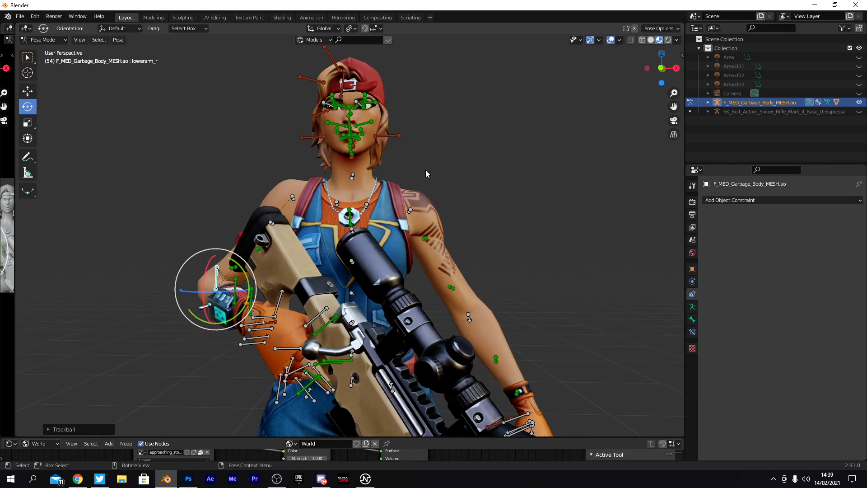
- Refine the right arm by rotating the upper arm, forearm and hand bones around the rifle
{"action": "left_click", "coordinate": [293, 197]}
{"action": "left_click_drag", "start_coordinate": [323, 185], "coordinate": [113, 41]}
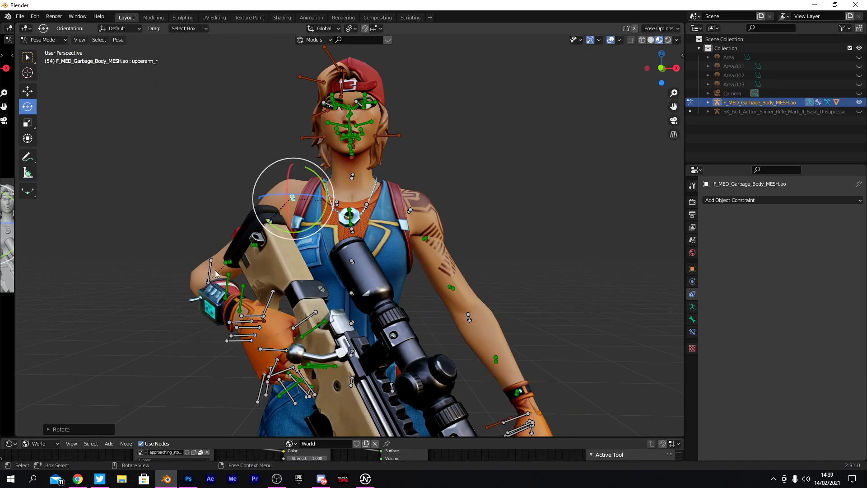
{"action": "left_click", "coordinate": [211, 275]}
{"action": "left_click_drag", "start_coordinate": [236, 265], "coordinate": [251, 292]}
{"action": "left_click", "coordinate": [245, 301]}
{"action": "key", "text": "r"}
{"action": "left_click", "coordinate": [290, 293]}
- Rotate the right clavicle bone and fine-tune the right arm to fit the shoulder behind the rifle stock
{"action": "middle_click_drag", "start_coordinate": [290, 293], "coordinate": [513, 148]}
{"action": "left_click", "coordinate": [513, 147]}
{"action": "key", "text": "r"}
{"action": "key", "text": "r"}
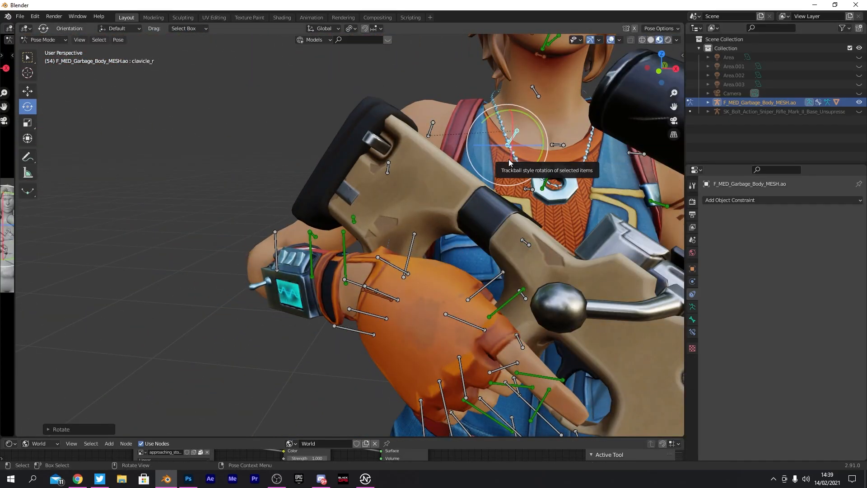
{"action": "left_click", "coordinate": [445, 180]}
{"action": "scroll", "coordinate": [451, 203], "scroll_direction": "down", "scroll_amount": 5}
{"action": "scroll", "coordinate": [469, 225], "scroll_direction": "up", "scroll_amount": 4}
{"action": "left_click", "coordinate": [34, 16]}
{"action": "middle_click_drag", "start_coordinate": [231, 126], "coordinate": [301, 263]}
{"action": "left_click", "coordinate": [309, 255]}
{"action": "left_click", "coordinate": [400, 171]}
{"action": "left_click_drag", "start_coordinate": [433, 163], "coordinate": [430, 157]}
- Rotate the right hand bone so the rifle lies diagonally across the chest in the camera view
{"action": "left_click", "coordinate": [325, 262]}
{"action": "left_click_drag", "start_coordinate": [351, 287], "coordinate": [344, 291]}
{"action": "key", "text": "r"}
{"action": "key", "text": "r"}
{"action": "left_click", "coordinate": [371, 281]}
{"action": "middle_click_drag", "start_coordinate": [372, 281], "coordinate": [472, 230]}
{"action": "left_click", "coordinate": [373, 269]}
{"action": "key", "text": "KP_0"}
{"action": "key", "text": "r"}
{"action": "left_click", "coordinate": [441, 229]}
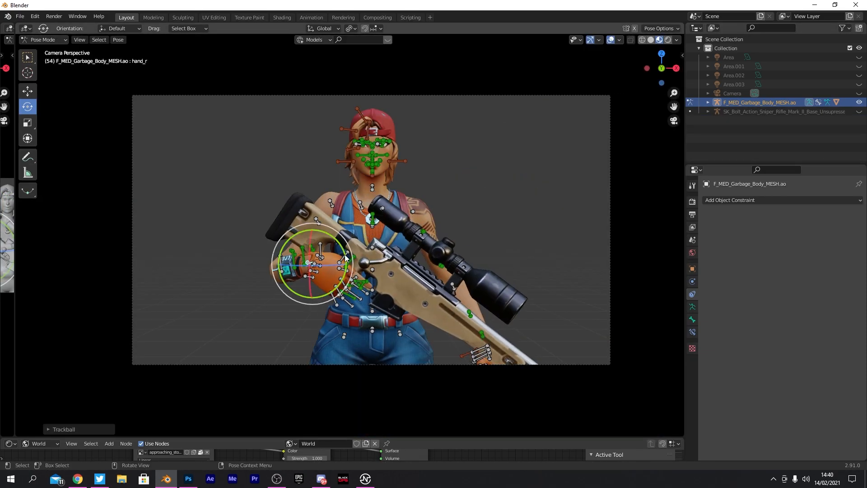
- Check the rifle hold from the side and rotate the left clavicle bone to raise the left shoulder slightly
{"action": "scroll", "coordinate": [440, 228], "scroll_direction": "up", "scroll_amount": 2}
{"action": "left_click_drag", "start_coordinate": [661, 68], "coordinate": [650, 71]}
{"action": "scroll", "coordinate": [395, 191], "scroll_direction": "up", "scroll_amount": 10}
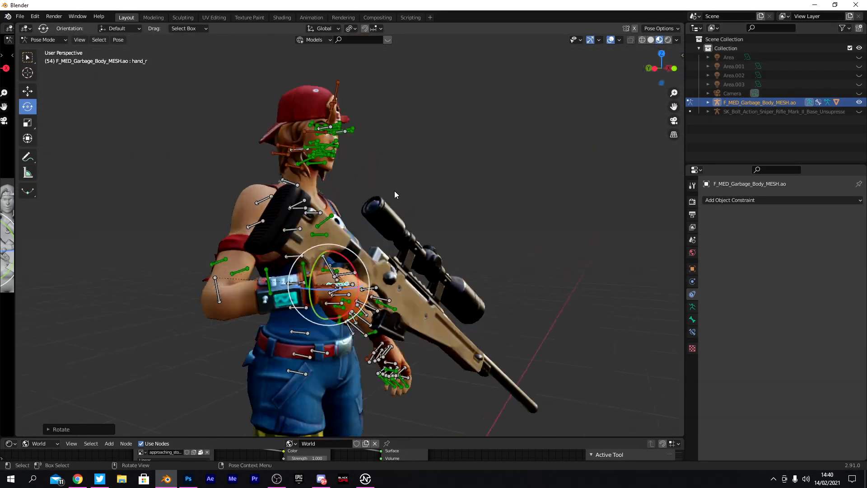
{"action": "left_click_drag", "start_coordinate": [654, 67], "coordinate": [623, 71]}
{"action": "left_click", "coordinate": [673, 121]}
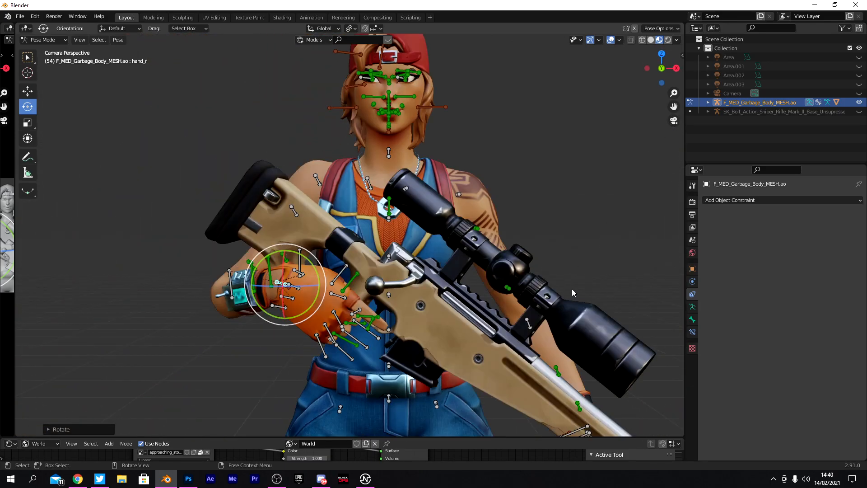
{"action": "scroll", "coordinate": [468, 270], "scroll_direction": "down", "scroll_amount": 3}
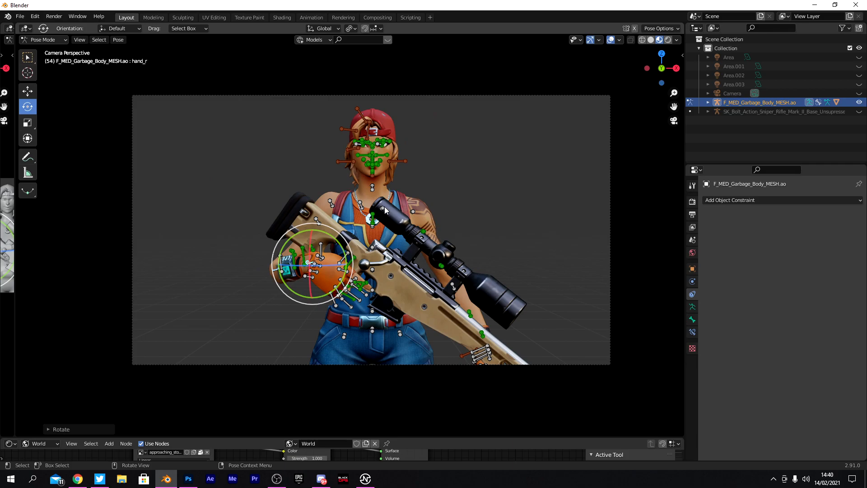
{"action": "left_click", "coordinate": [384, 209]}
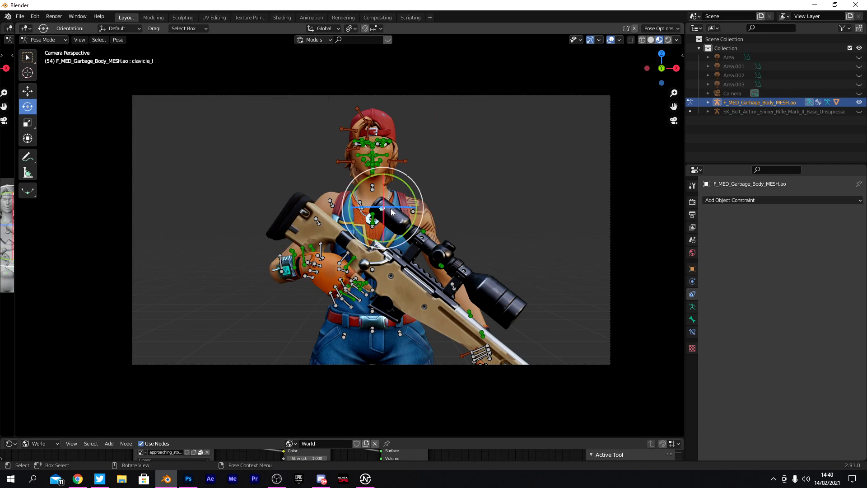
{"action": "scroll", "coordinate": [397, 206], "scroll_direction": "up", "scroll_amount": 4}
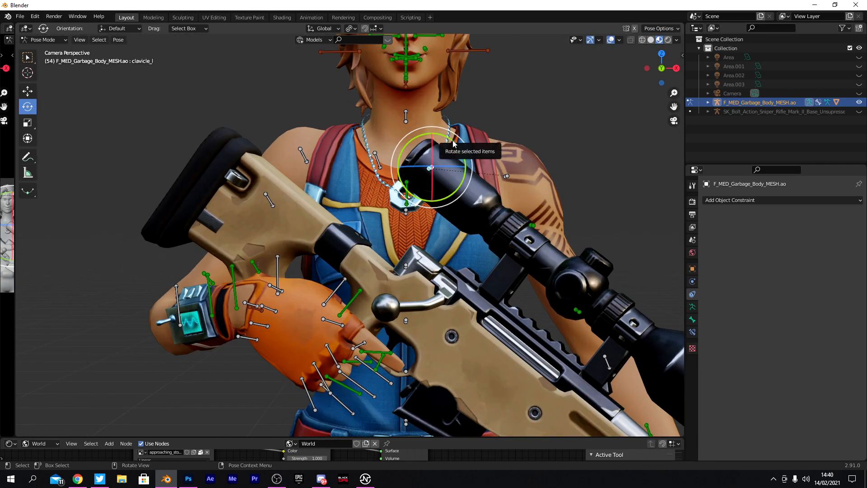
{"action": "left_click_drag", "start_coordinate": [453, 144], "coordinate": [483, 167]}
- Rotate the left upper arm bone to place the left arm behind the rifle
{"action": "left_click", "coordinate": [508, 167]}
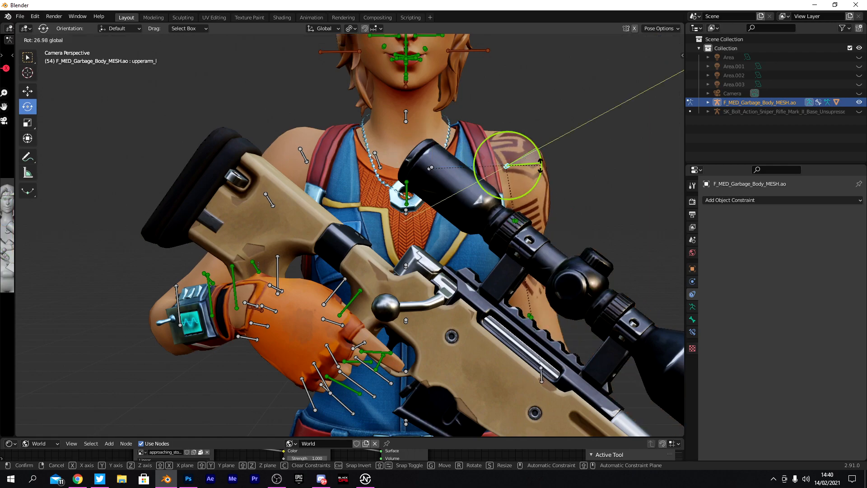
{"action": "key", "text": "r"}
{"action": "left_click", "coordinate": [527, 179]}
{"action": "scroll", "coordinate": [545, 193], "scroll_direction": "down", "scroll_amount": 1}
{"action": "scroll", "coordinate": [546, 194], "scroll_direction": "down", "scroll_amount": 3}
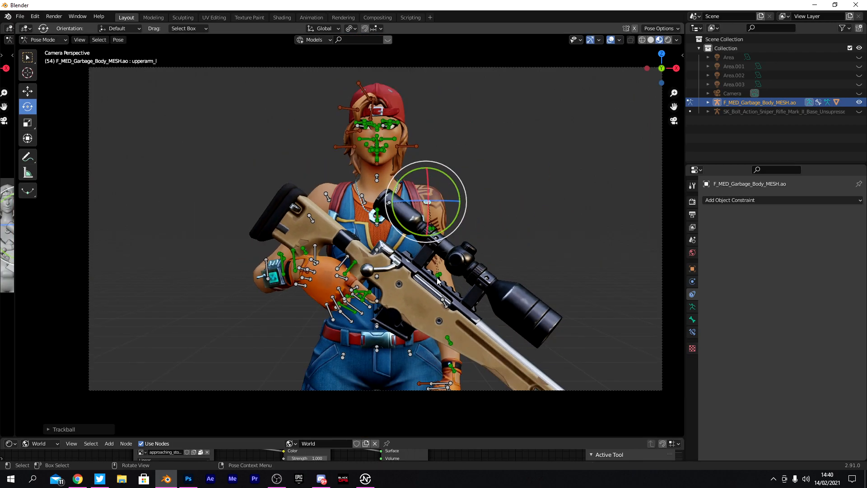
{"action": "left_click_drag", "start_coordinate": [444, 212], "coordinate": [467, 271]}
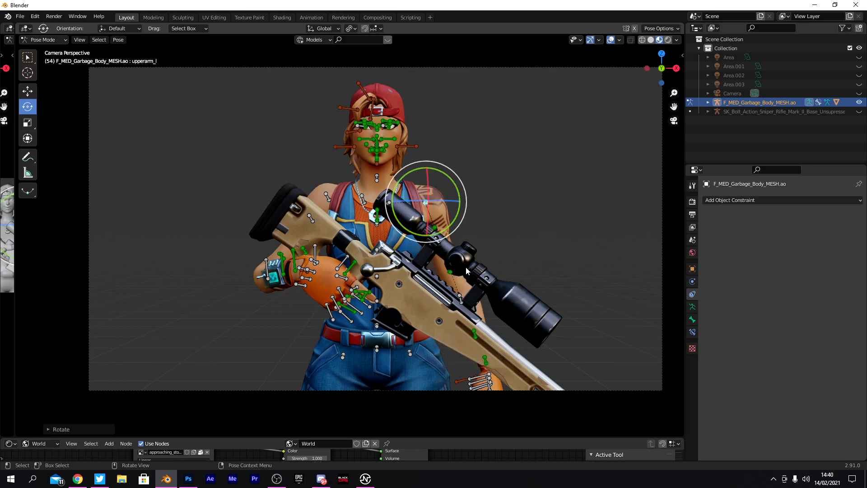
- Bend the left forearm bone at the elbow to bring the left hand toward the rifle's fore-end
{"action": "left_click", "coordinate": [466, 302]}
{"action": "left_click_drag", "start_coordinate": [660, 68], "coordinate": [527, 184]}
{"action": "left_click_drag", "start_coordinate": [417, 271], "coordinate": [383, 301]}
{"action": "scroll", "coordinate": [425, 283], "scroll_direction": "up", "scroll_amount": 4}
{"action": "left_click_drag", "start_coordinate": [662, 68], "coordinate": [610, 142]}
{"action": "left_click_drag", "start_coordinate": [460, 271], "coordinate": [464, 312]}
{"action": "left_click_drag", "start_coordinate": [658, 69], "coordinate": [605, 76]}
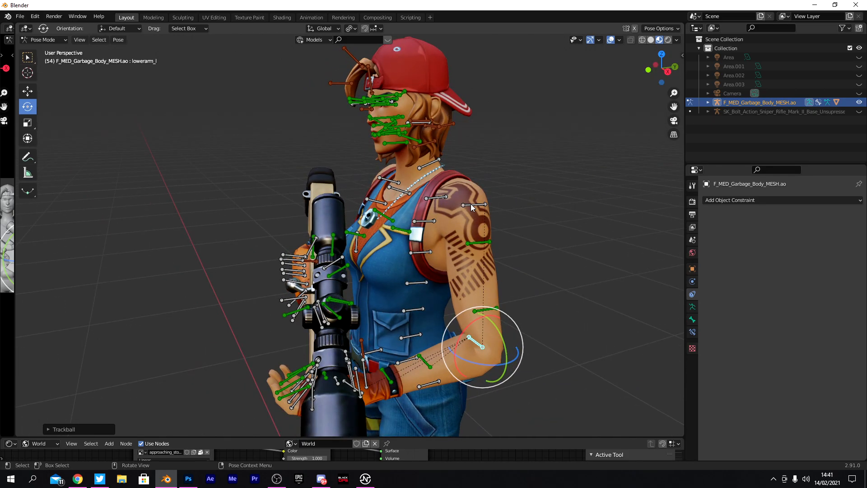
- Rotate the left upper arm bone to adjust the left hand's distance from the rifle
{"action": "left_click", "coordinate": [471, 205]}
{"action": "left_click_drag", "start_coordinate": [443, 230], "coordinate": [450, 235]}
{"action": "left_click_drag", "start_coordinate": [659, 69], "coordinate": [625, 118]}
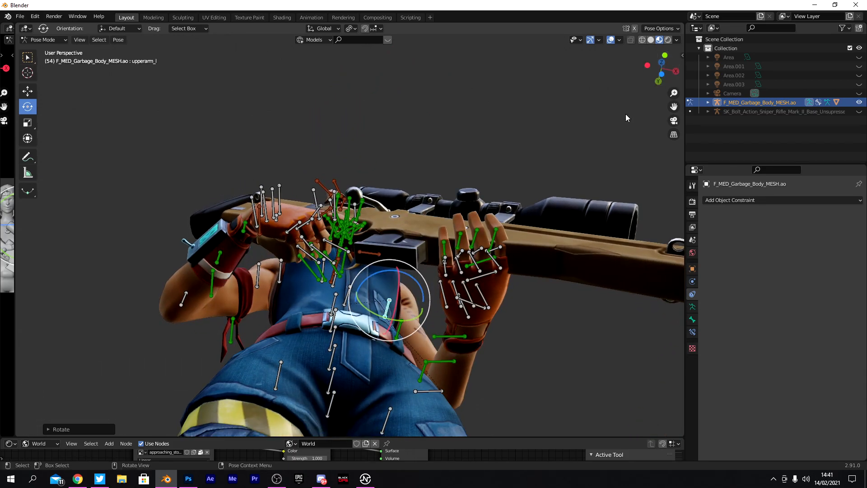
- Rotate the left hand bone so the palm and fingers support the underside of the rifle's fore-end
{"action": "left_click", "coordinate": [470, 312]}
{"action": "left_click_drag", "start_coordinate": [467, 328], "coordinate": [452, 327]}
{"action": "left_click_drag", "start_coordinate": [653, 74], "coordinate": [641, 59]}
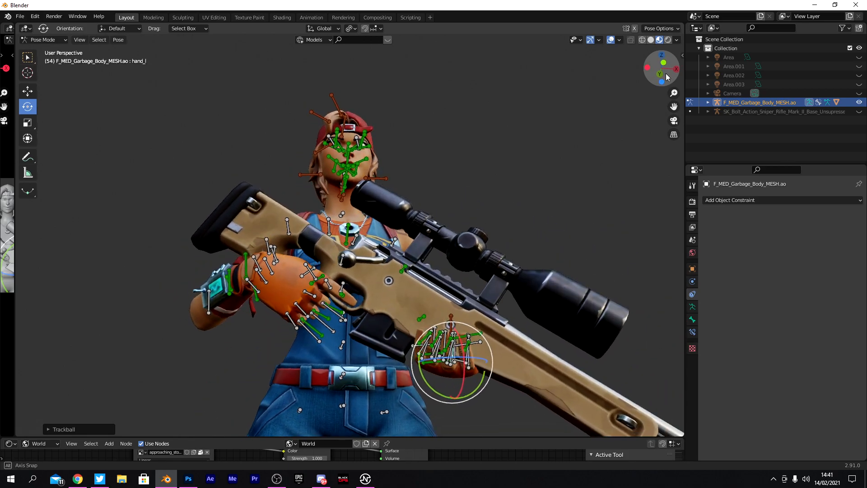
{"action": "left_click_drag", "start_coordinate": [436, 371], "coordinate": [447, 374]}
{"action": "left_click_drag", "start_coordinate": [655, 63], "coordinate": [652, 81]}
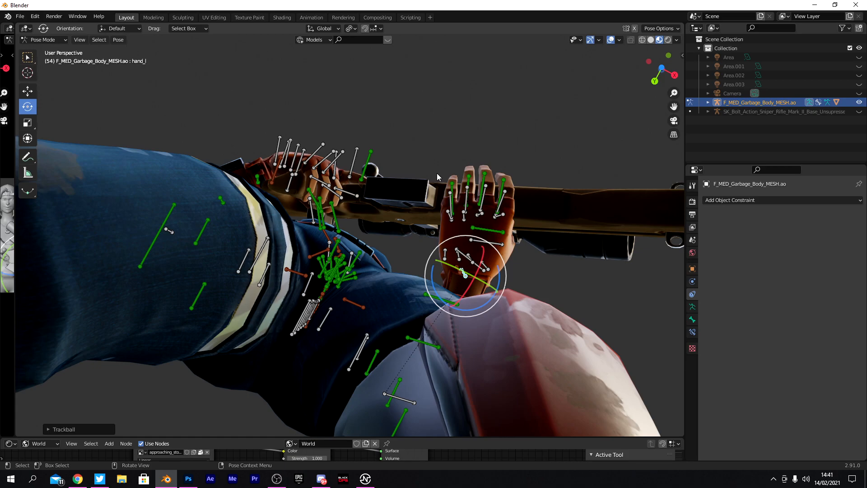
{"action": "left_click_drag", "start_coordinate": [524, 199], "coordinate": [523, 195]}
{"action": "left_click_drag", "start_coordinate": [662, 75], "coordinate": [619, 159]}
{"action": "left_click_drag", "start_coordinate": [479, 331], "coordinate": [478, 311]}
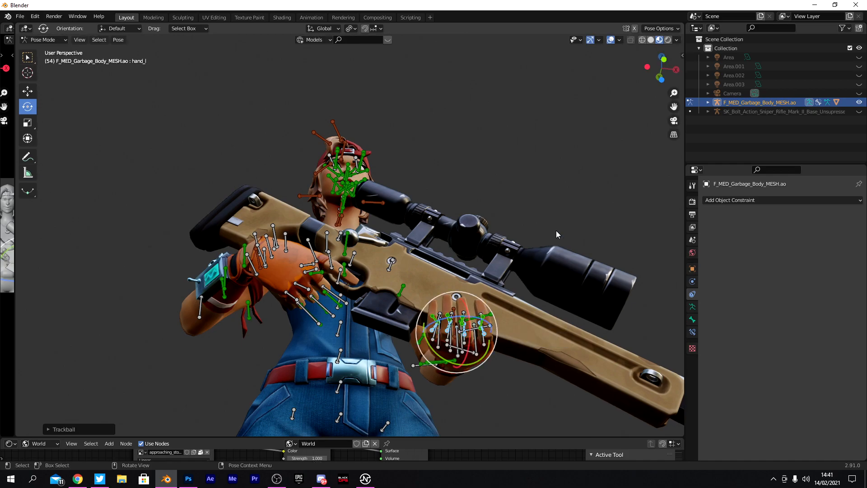
- Rotate the left middle finger's tip bone with Trackball and about the global Z axis to fit the stock
{"action": "left_click_drag", "start_coordinate": [659, 62], "coordinate": [638, 175]}
{"action": "scroll", "coordinate": [600, 215], "scroll_direction": "up", "scroll_amount": 5}
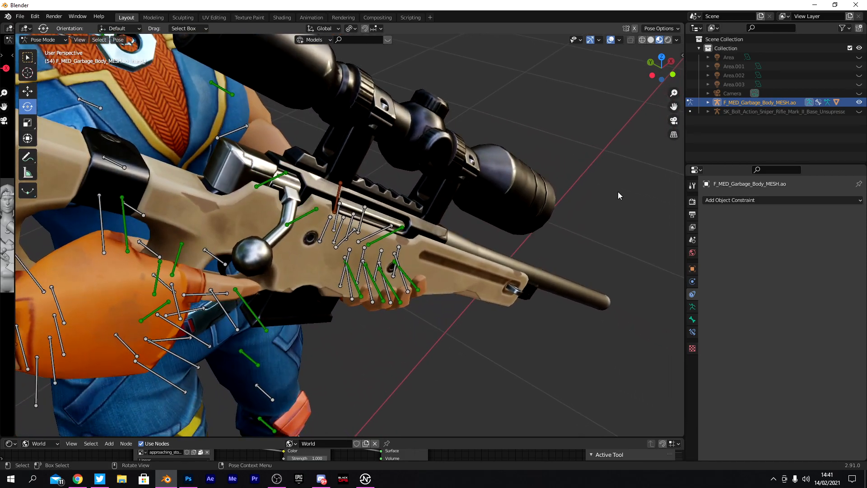
{"action": "scroll", "coordinate": [472, 300], "scroll_direction": "up", "scroll_amount": 5}
{"action": "left_click", "coordinate": [442, 357]}
{"action": "key", "text": "r"}
{"action": "key", "text": "r"}
{"action": "key", "text": "r"}
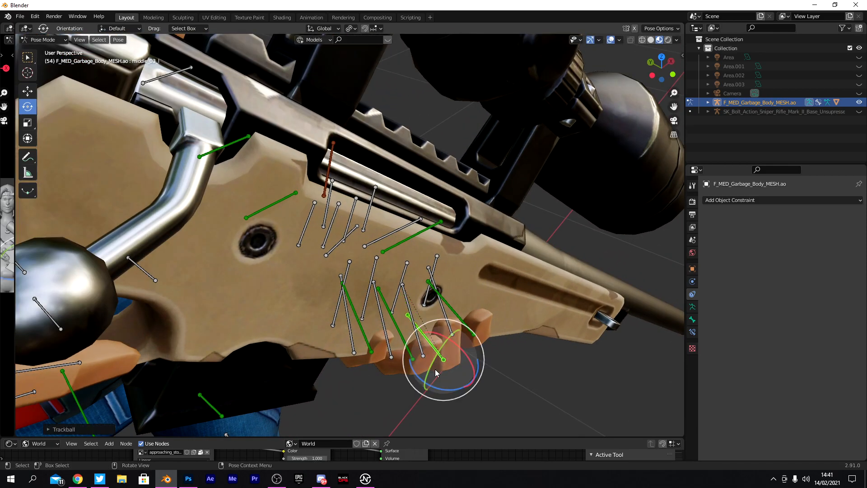
{"action": "key", "text": "z"}
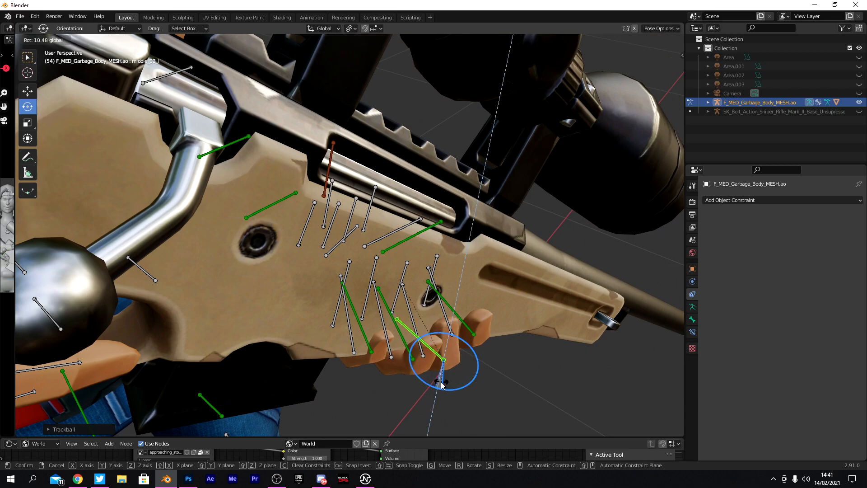
{"action": "left_click", "coordinate": [440, 381]}
- Rotate the left ring finger's middle and tip bones to fit the finger against the rifle stock
{"action": "left_click", "coordinate": [391, 358]}
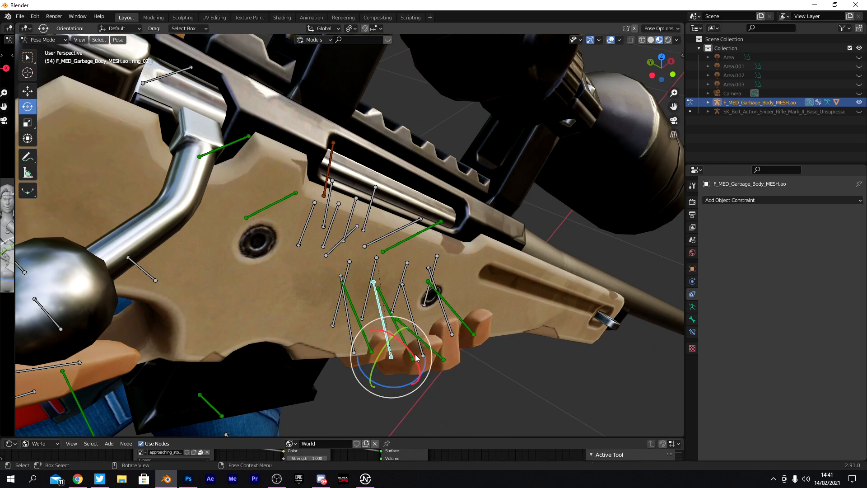
{"action": "key", "text": "r"}
{"action": "key", "text": "r"}
{"action": "left_click_drag", "start_coordinate": [416, 355], "coordinate": [412, 322]}
{"action": "left_click", "coordinate": [414, 357]}
{"action": "left_click_drag", "start_coordinate": [661, 68], "coordinate": [644, 74]}
{"action": "left_click_drag", "start_coordinate": [673, 106], "coordinate": [564, 132]}
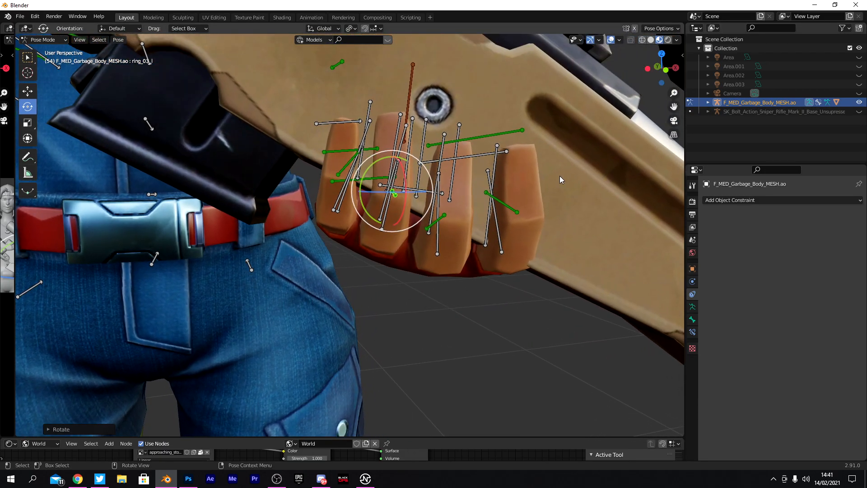
{"action": "left_click_drag", "start_coordinate": [382, 161], "coordinate": [334, 215]}
- Rotate the left pinky's base and middle bones with Trackball to curl the finger around the stock
{"action": "left_click", "coordinate": [336, 215]}
{"action": "key", "text": "r"}
{"action": "key", "text": "r"}
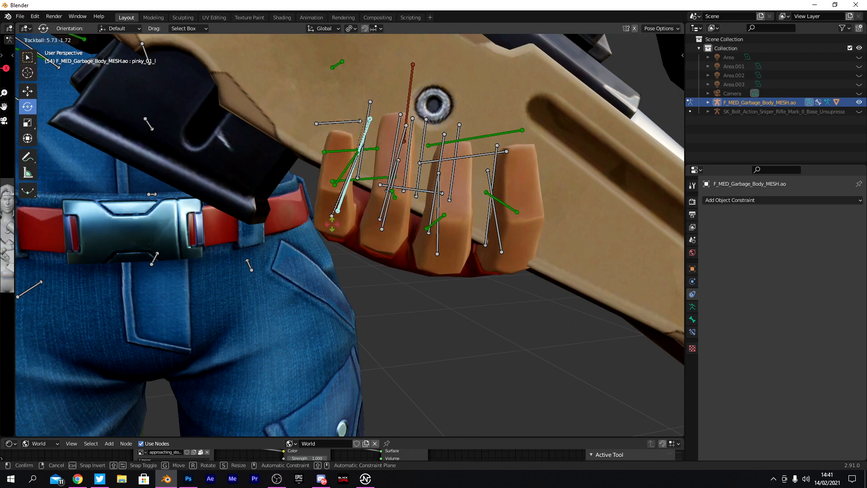
{"action": "left_click", "coordinate": [331, 222]}
{"action": "left_click", "coordinate": [336, 201]}
{"action": "key", "text": "r"}
{"action": "key", "text": "r"}
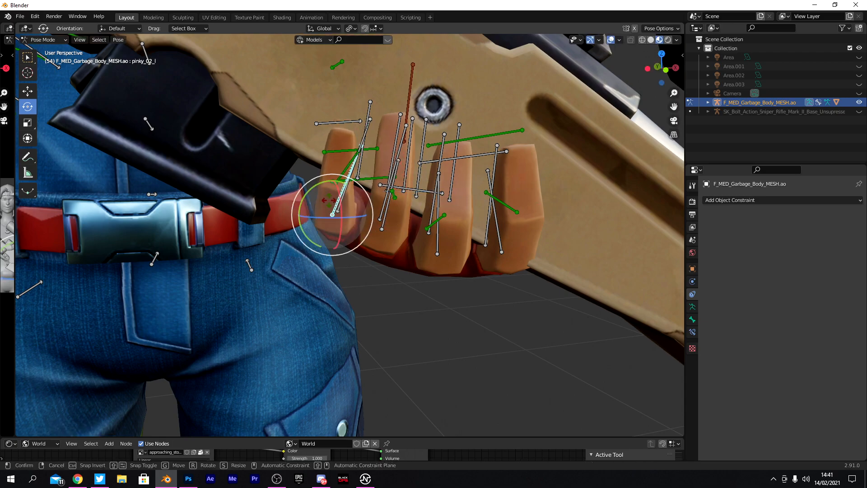
{"action": "left_click", "coordinate": [332, 194]}
- Rotate the left pinky's tip bone to rest it on the stock and check the pose through the camera
{"action": "left_click", "coordinate": [341, 185]}
{"action": "left_click", "coordinate": [341, 185]}
{"action": "key", "text": "r"}
{"action": "key", "text": "r"}
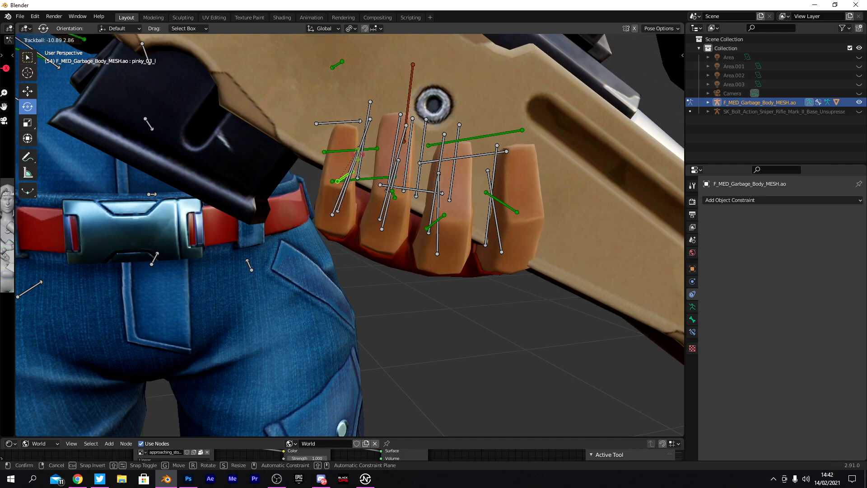
{"action": "left_click", "coordinate": [360, 154]}
{"action": "left_click_drag", "start_coordinate": [324, 210], "coordinate": [334, 194]}
{"action": "scroll", "coordinate": [507, 222], "scroll_direction": "down", "scroll_amount": 5}
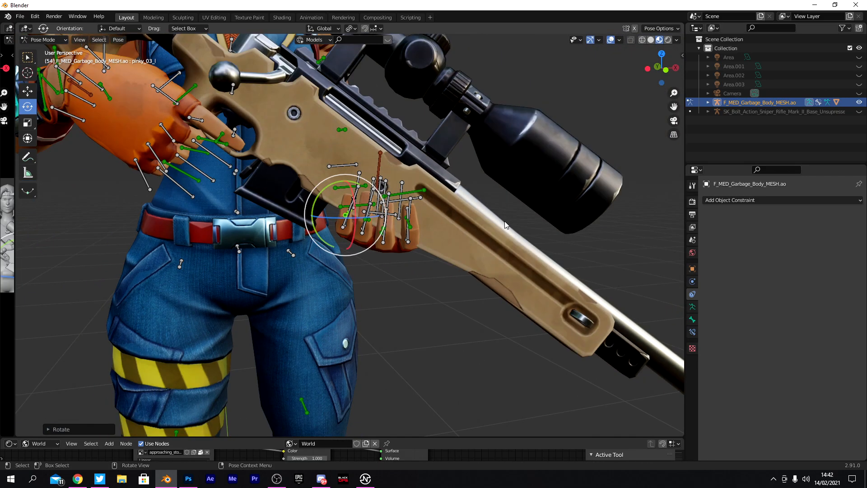
{"action": "scroll", "coordinate": [505, 224], "scroll_direction": "down", "scroll_amount": 6}
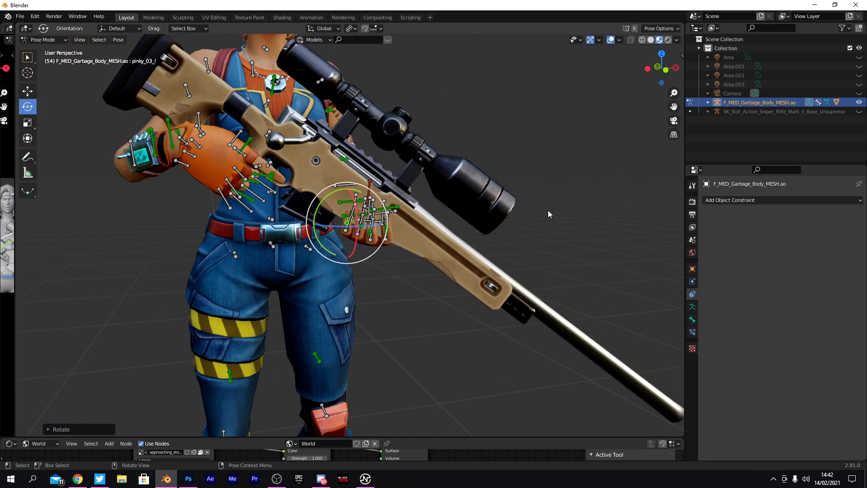
{"action": "key", "text": "KP_0"}
{"action": "scroll", "coordinate": [584, 227], "scroll_direction": "up", "scroll_amount": 3}
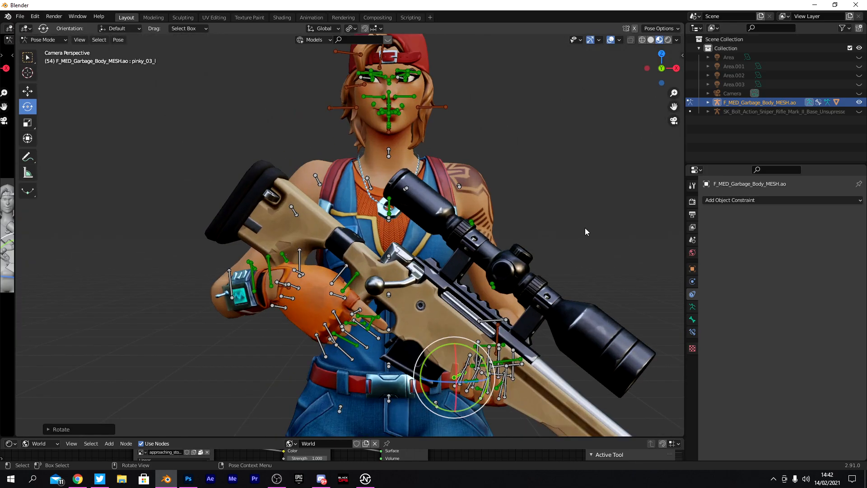
- Rotate the second twist bone of the left lower arm with Trackball and return to the camera view
{"action": "scroll", "coordinate": [584, 228], "scroll_direction": "down", "scroll_amount": 1}
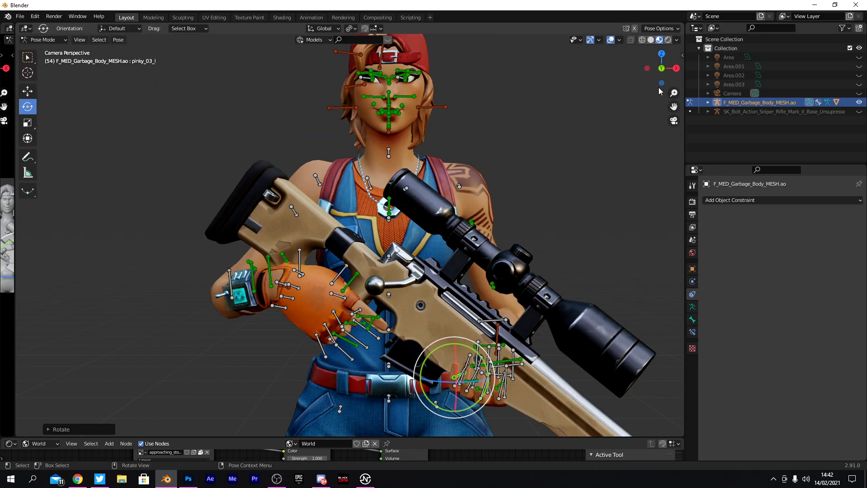
{"action": "left_click_drag", "start_coordinate": [661, 78], "coordinate": [560, 78]}
{"action": "scroll", "coordinate": [441, 178], "scroll_direction": "up", "scroll_amount": 5}
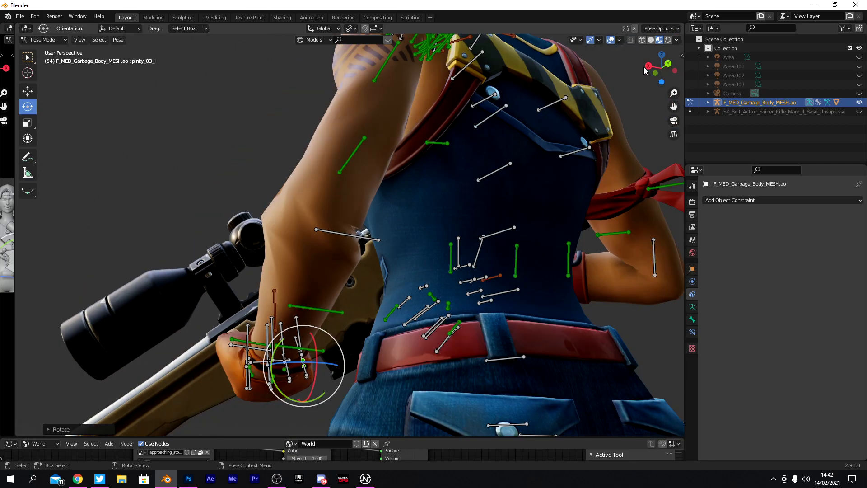
{"action": "left_click_drag", "start_coordinate": [645, 70], "coordinate": [335, 377]}
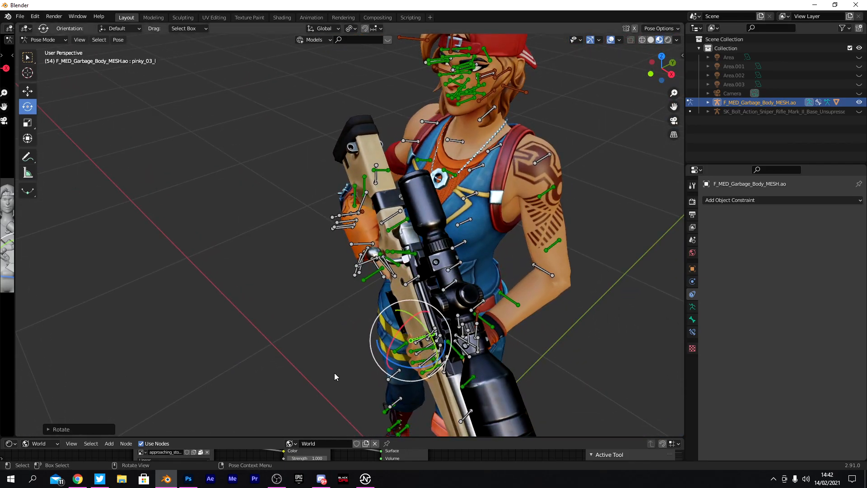
{"action": "left_click", "coordinate": [514, 305]}
{"action": "key", "text": "r"}
{"action": "key", "text": "r"}
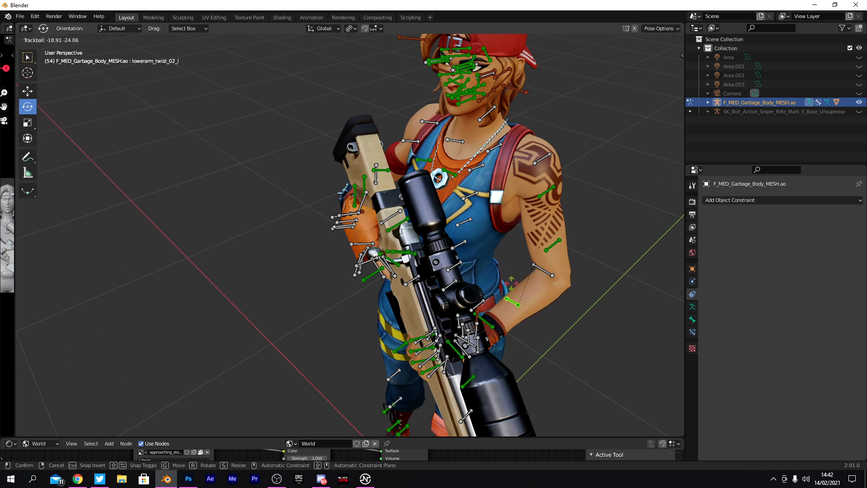
{"action": "left_click", "coordinate": [580, 261]}
{"action": "left_click", "coordinate": [674, 121]}
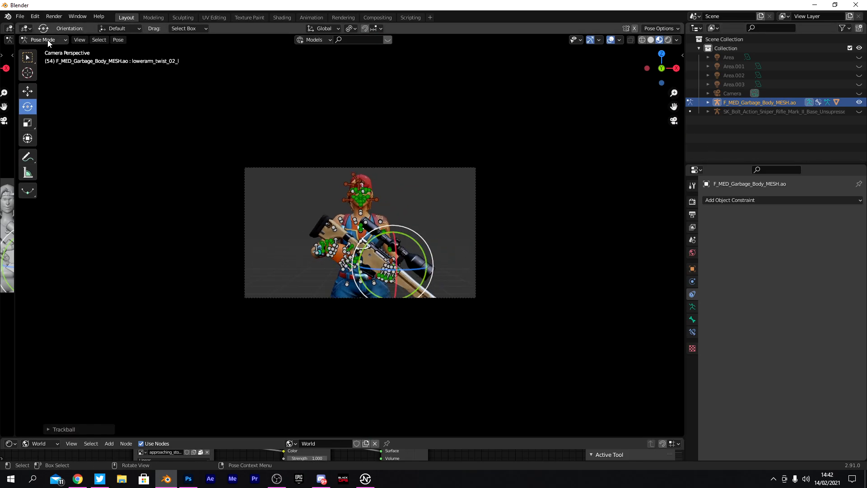
- Set the character object's Z rotation to 33.9° in Object Mode and view her through the camera
{"action": "left_click", "coordinate": [45, 39]}
{"action": "left_click", "coordinate": [42, 49]}
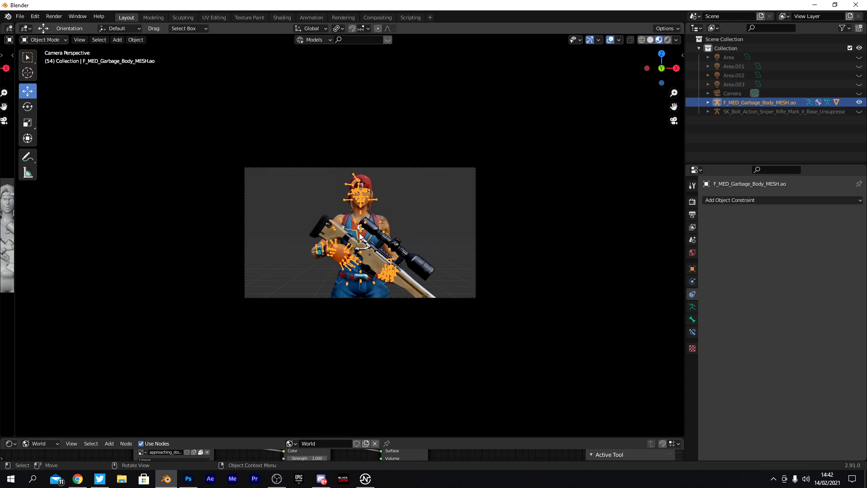
{"action": "scroll", "coordinate": [329, 211], "scroll_direction": "up", "scroll_amount": 5}
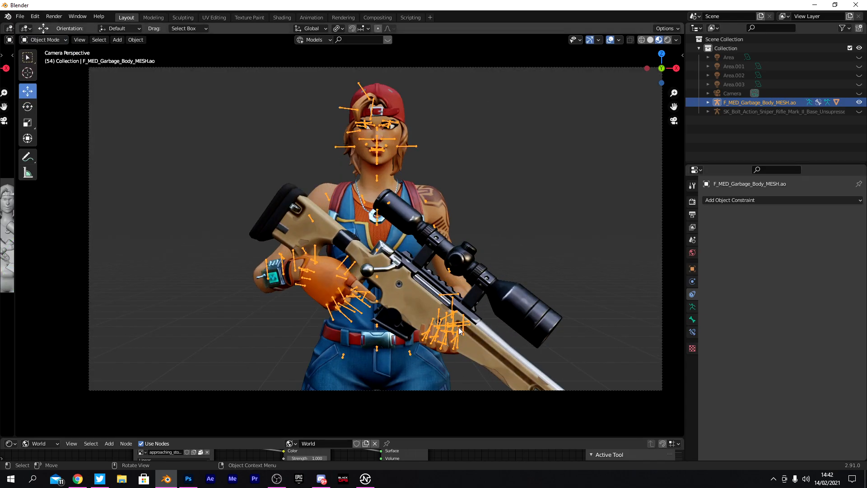
{"action": "left_click", "coordinate": [692, 270]}
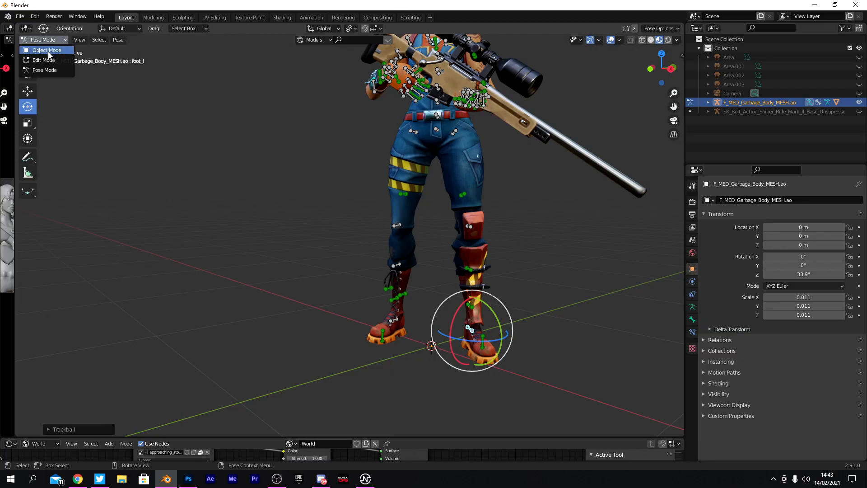
{"action": "left_click", "coordinate": [48, 51]}
{"action": "left_click", "coordinate": [673, 121]}
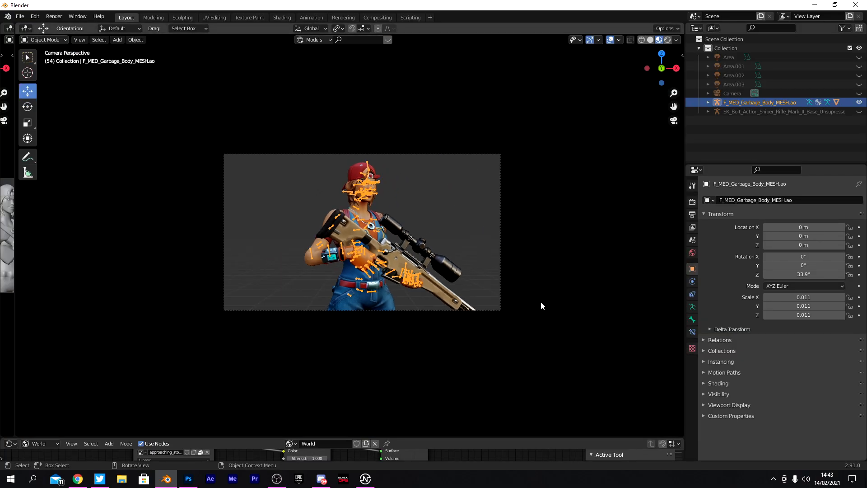
{"action": "scroll", "coordinate": [542, 300], "scroll_direction": "up", "scroll_amount": 5}
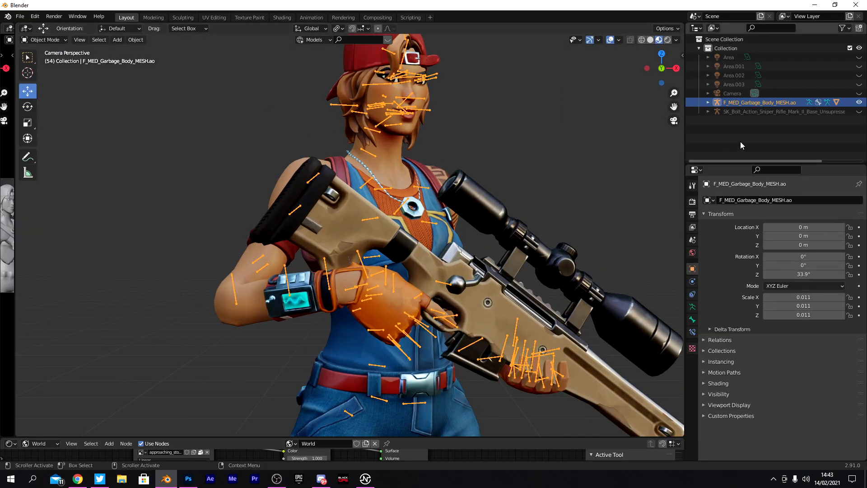
- With overlays hidden, set the camera's location to X 0.04, Y -1.7963, Z 1.344 m and its rotation to X 92°, Y 6°
{"action": "left_click", "coordinate": [734, 94]}
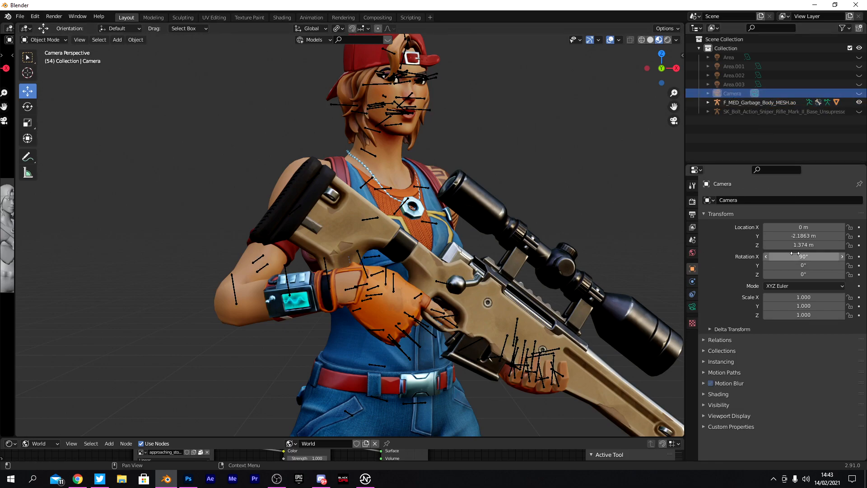
{"action": "scroll", "coordinate": [593, 280], "scroll_direction": "down", "scroll_amount": 3}
{"action": "scroll", "coordinate": [587, 243], "scroll_direction": "up", "scroll_amount": 1}
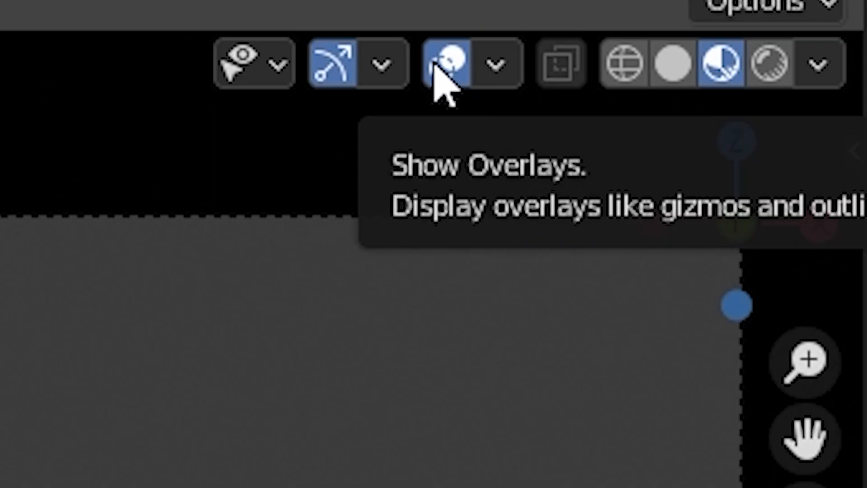
{"action": "left_click", "coordinate": [609, 41]}
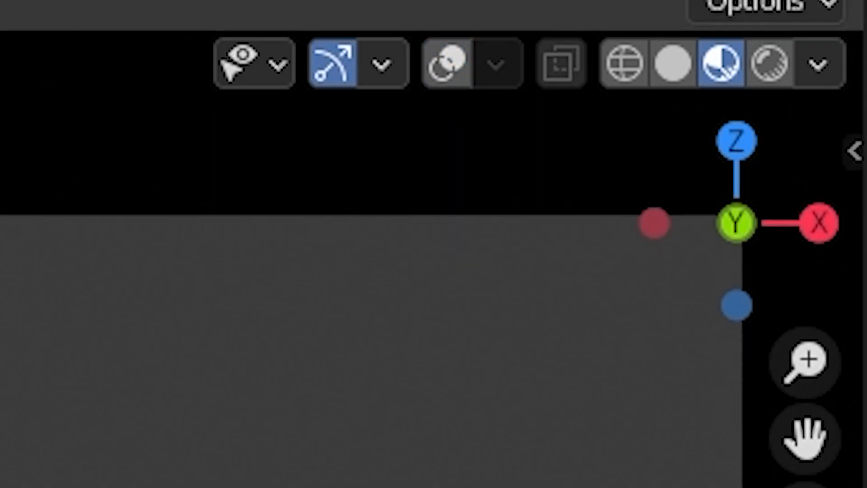
{"action": "mouse_move", "coordinate": [804, 256]}
{"action": "left_mouse_down"}
{"action": "mouse_move", "coordinate": [817, 257]}
{"action": "mouse_move", "coordinate": [804, 236]}
{"action": "mouse_move", "coordinate": [815, 236]}
{"action": "mouse_move", "coordinate": [795, 244]}
{"action": "left_mouse_up"}
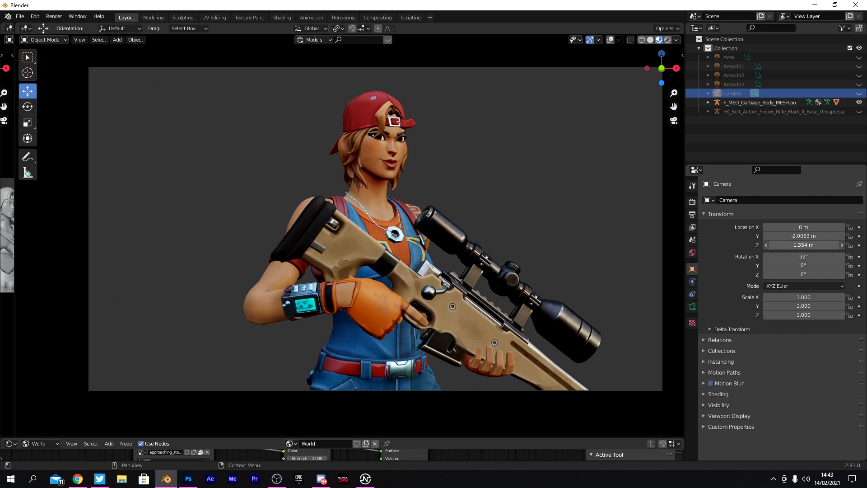
{"action": "mouse_move", "coordinate": [804, 236]}
{"action": "left_mouse_down"}
{"action": "mouse_move", "coordinate": [816, 236]}
{"action": "mouse_move", "coordinate": [806, 245]}
{"action": "left_mouse_up"}
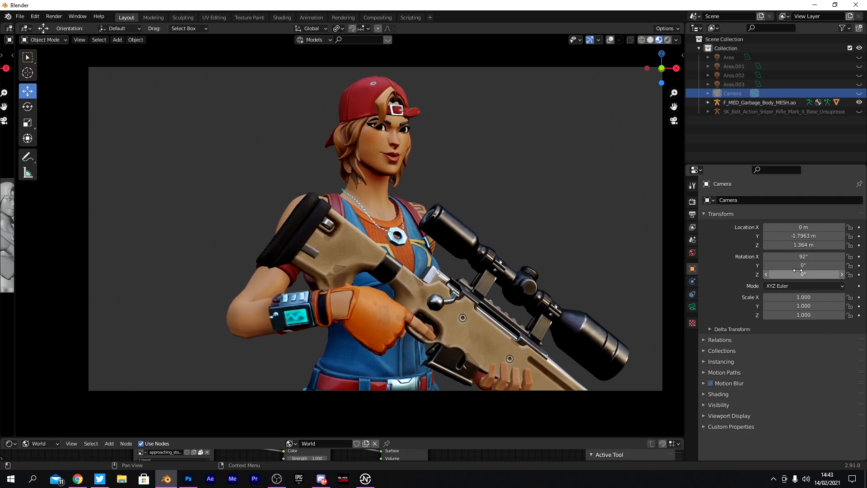
{"action": "left_click_drag", "start_coordinate": [803, 265], "coordinate": [811, 227]}
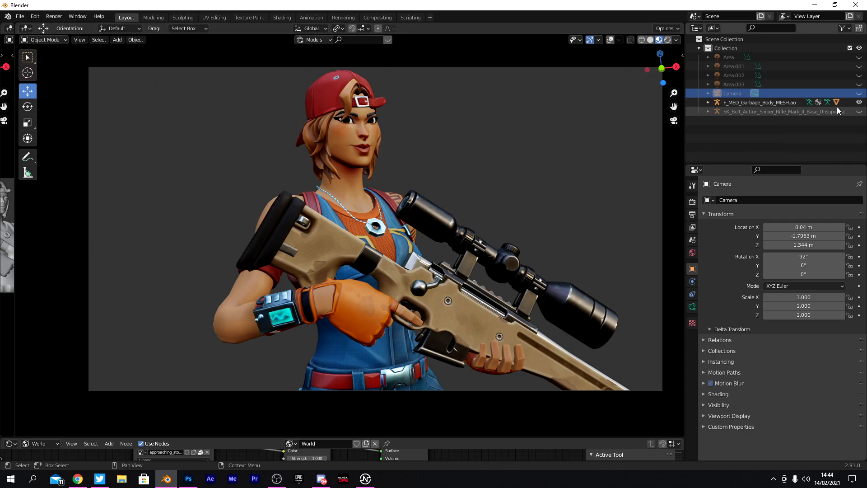
- Rotate the front hair bones below the cap in Pose Mode and check the hair with overlays hidden
{"action": "left_click", "coordinate": [609, 41]}
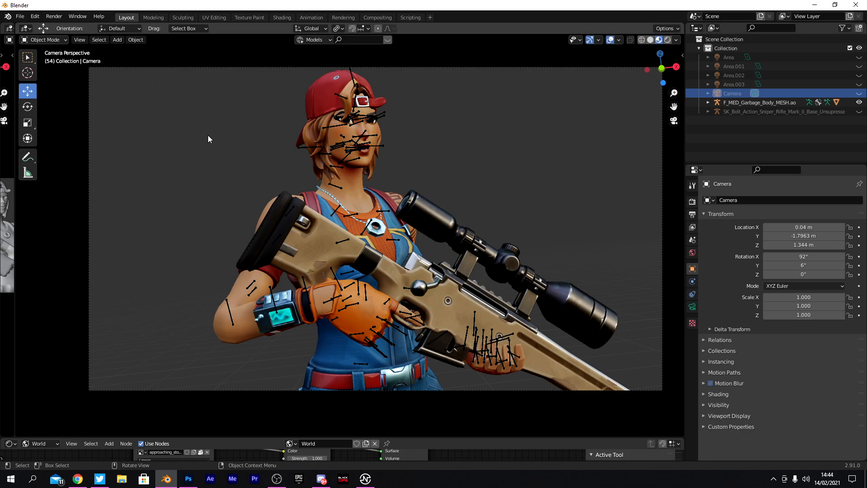
{"action": "left_click", "coordinate": [340, 128]}
{"action": "left_click", "coordinate": [52, 41]}
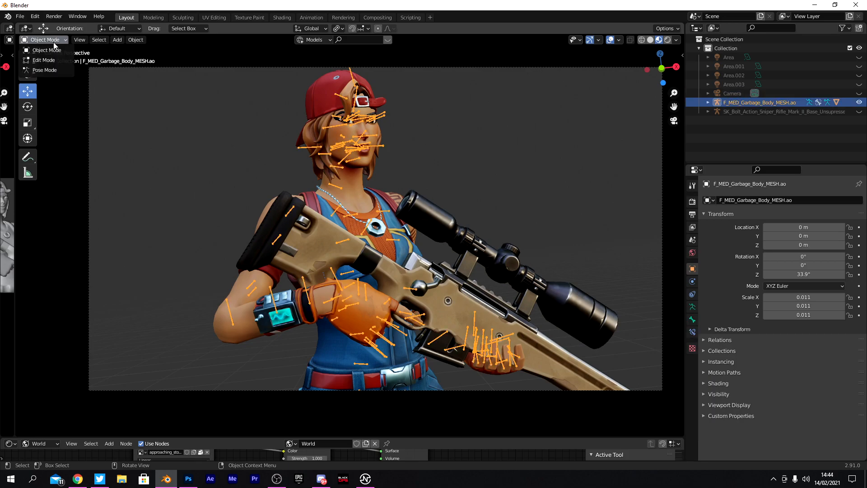
{"action": "left_click", "coordinate": [46, 70]}
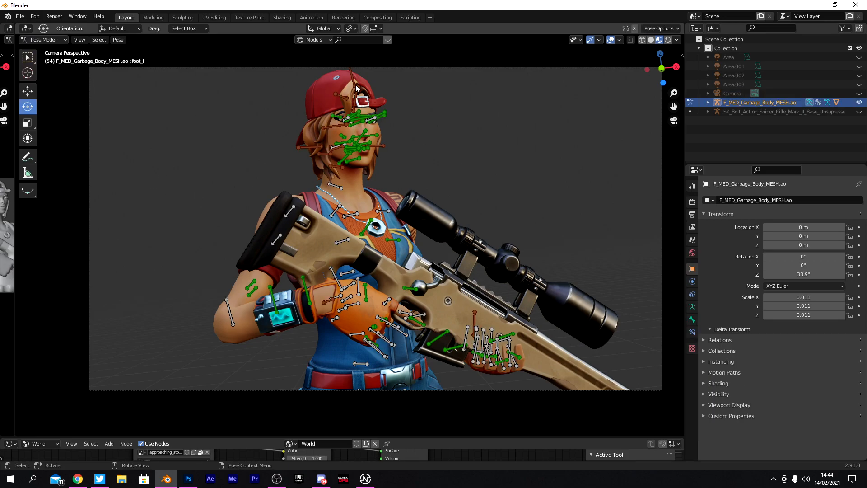
{"action": "left_click", "coordinate": [363, 105]}
{"action": "left_click", "coordinate": [363, 107]}
{"action": "left_click", "coordinate": [363, 107]}
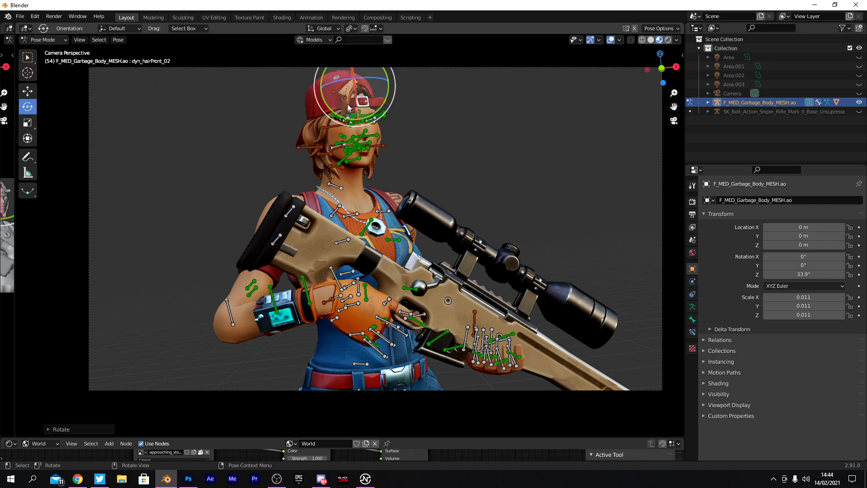
{"action": "left_click", "coordinate": [363, 107]}
{"action": "left_click_drag", "start_coordinate": [373, 114], "coordinate": [374, 125]}
{"action": "left_click", "coordinate": [614, 41]}
{"action": "scroll", "coordinate": [377, 128], "scroll_direction": "up", "scroll_amount": 6}
{"action": "scroll", "coordinate": [377, 128], "scroll_direction": "down", "scroll_amount": 6}
{"action": "scroll", "coordinate": [416, 131], "scroll_direction": "up", "scroll_amount": 3}
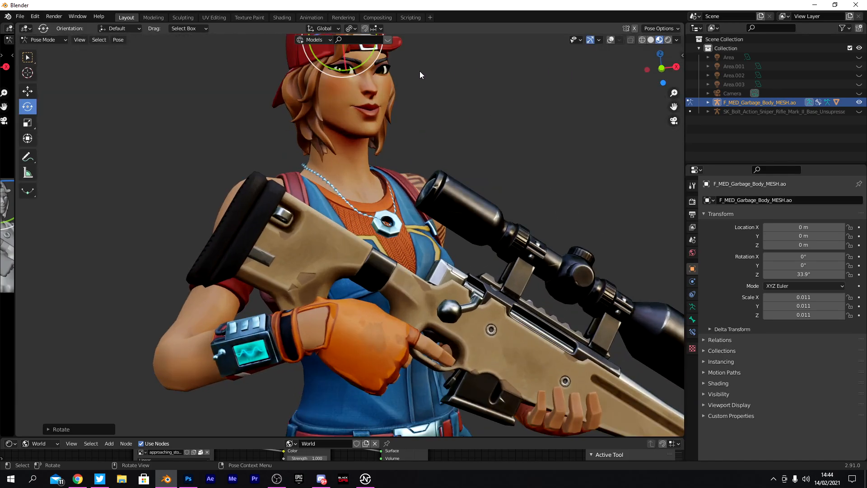
- Select both eye bones with overlays shown and rotate them with Trackball to adjust the gaze, judging it through the camera without overlays
{"action": "scroll", "coordinate": [420, 74], "scroll_direction": "up", "scroll_amount": 3}
{"action": "left_click_drag", "start_coordinate": [673, 108], "coordinate": [682, 394]}
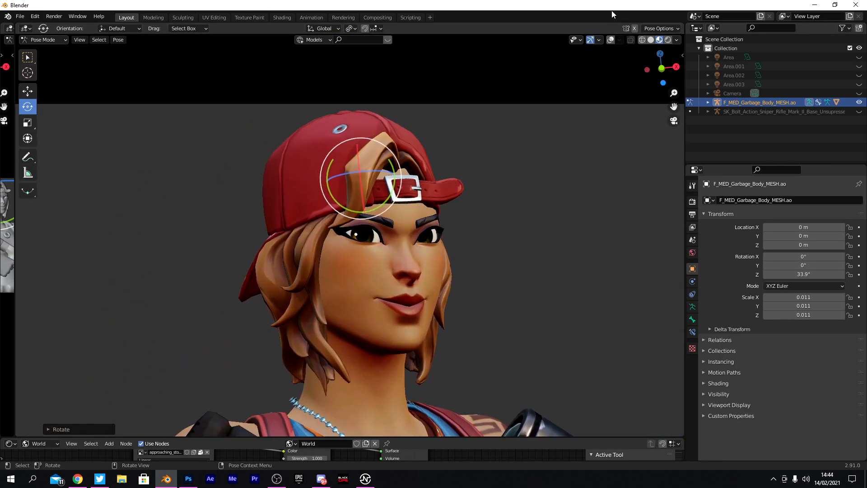
{"action": "left_click", "coordinate": [610, 40]}
{"action": "scroll", "coordinate": [447, 208], "scroll_direction": "up", "scroll_amount": 4}
{"action": "left_click", "coordinate": [390, 243]}
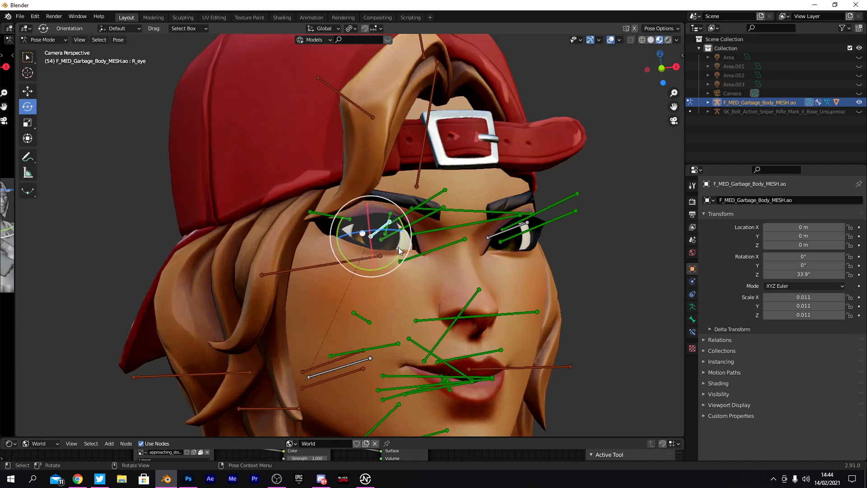
{"action": "left_click", "coordinate": [497, 236]}
{"action": "scroll", "coordinate": [649, 164], "scroll_direction": "down", "scroll_amount": 6}
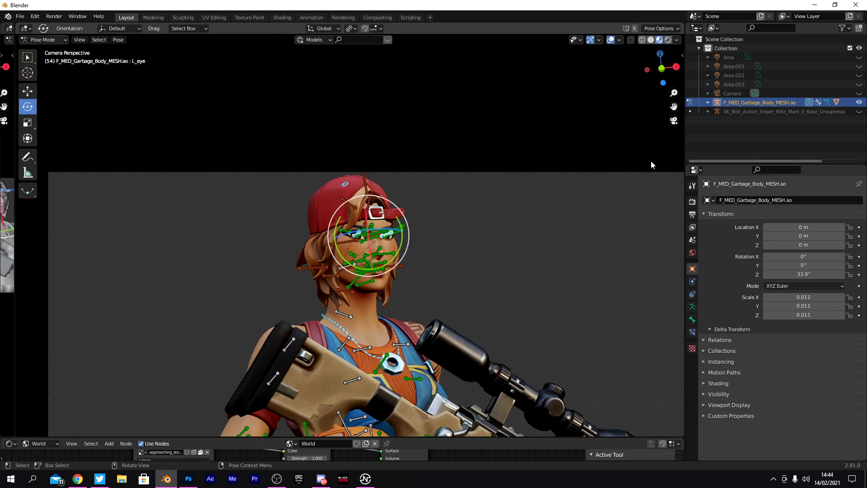
{"action": "left_click", "coordinate": [674, 120]}
{"action": "left_click", "coordinate": [673, 120]}
{"action": "scroll", "coordinate": [578, 228], "scroll_direction": "down", "scroll_amount": 2}
{"action": "left_click_drag", "start_coordinate": [674, 107], "coordinate": [672, 18]}
{"action": "scroll", "coordinate": [491, 156], "scroll_direction": "up", "scroll_amount": 1}
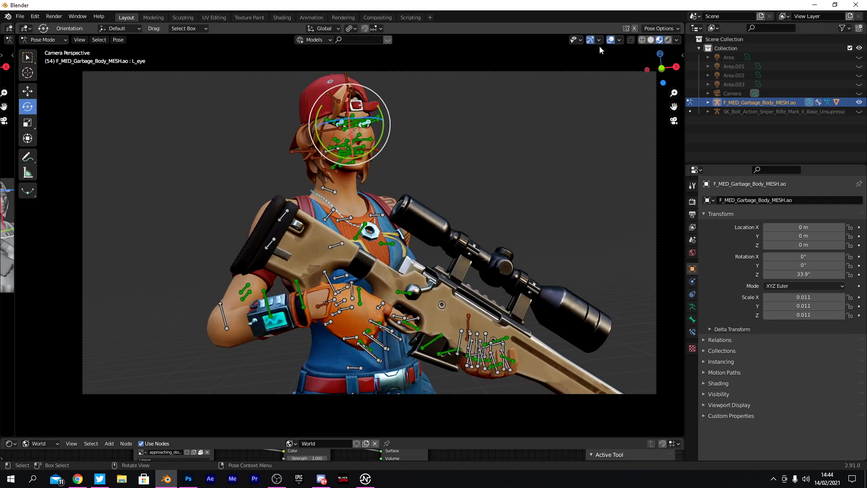
{"action": "left_click", "coordinate": [610, 39]}
{"action": "left_click_drag", "start_coordinate": [345, 142], "coordinate": [345, 144]}
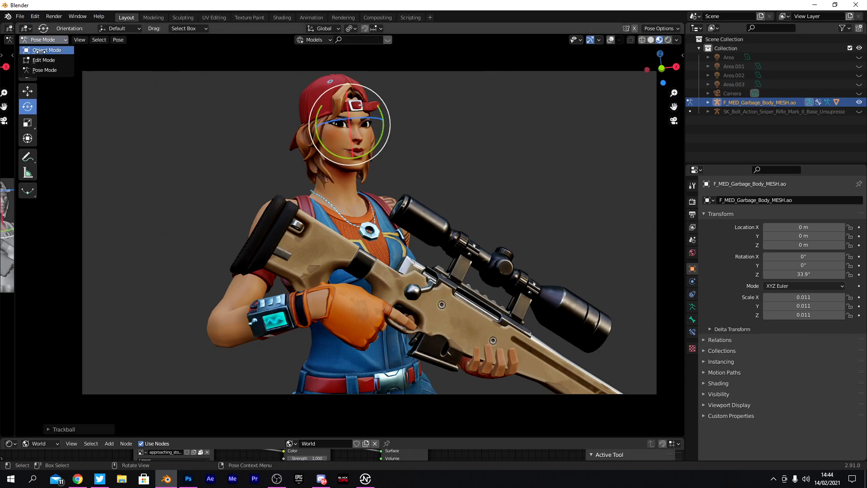
- Return to Object Mode, unhide the four area lights and the camera, and view the lighting setup around the character
{"action": "left_click", "coordinate": [41, 51]}
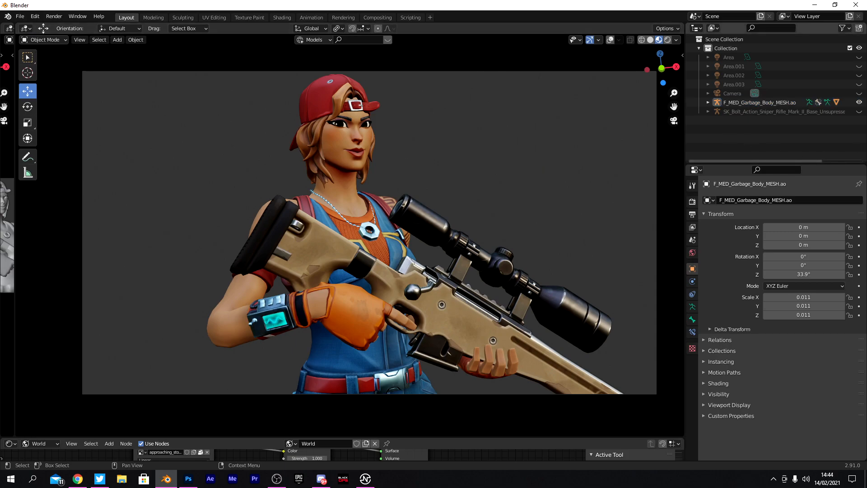
{"action": "left_click", "coordinate": [859, 57]}
{"action": "left_click", "coordinate": [859, 66]}
{"action": "left_click", "coordinate": [859, 75]}
{"action": "left_click", "coordinate": [859, 84]}
{"action": "left_click", "coordinate": [859, 93]}
{"action": "left_click_drag", "start_coordinate": [661, 68], "coordinate": [652, 68]}
{"action": "scroll", "coordinate": [593, 91], "scroll_direction": "down", "scroll_amount": 5}
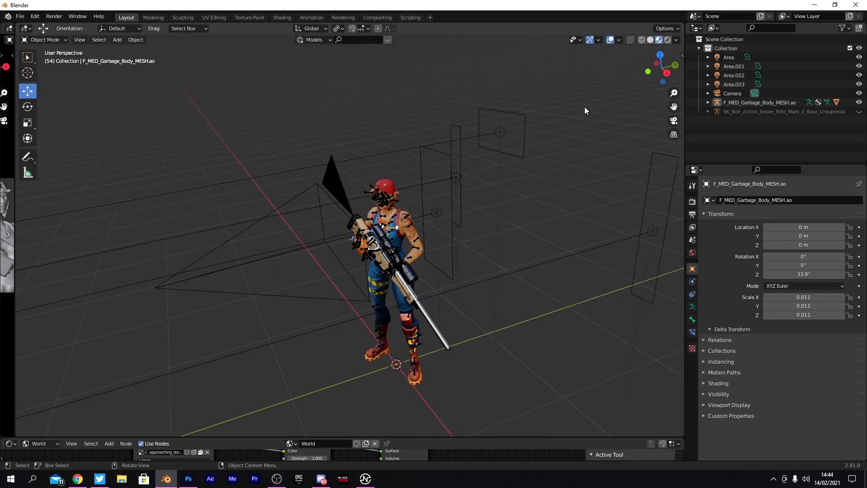
{"action": "left_click_drag", "start_coordinate": [652, 72], "coordinate": [614, 76]}
- Enlarge the node editor to examine the World's environment texture and background nodes, and shrink it again
{"action": "left_click_drag", "start_coordinate": [426, 437], "coordinate": [406, 205]}
{"action": "scroll", "coordinate": [152, 327], "scroll_direction": "up", "scroll_amount": 4}
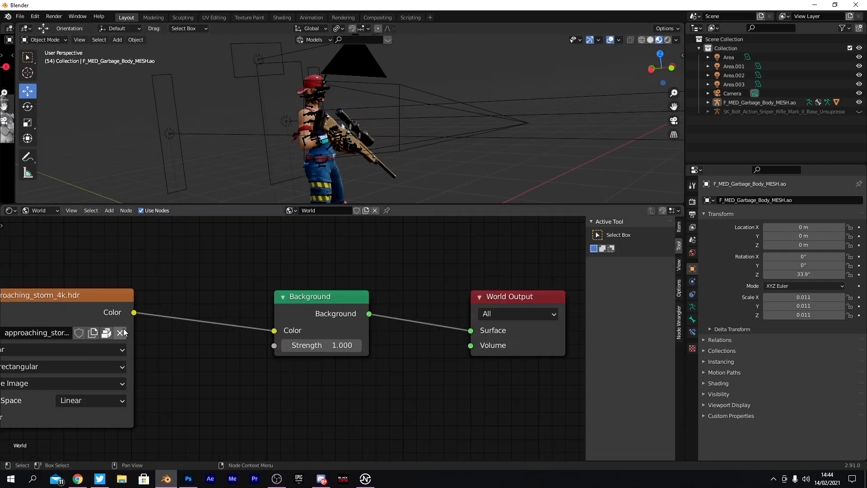
{"action": "scroll", "coordinate": [124, 329], "scroll_direction": "down", "scroll_amount": 2}
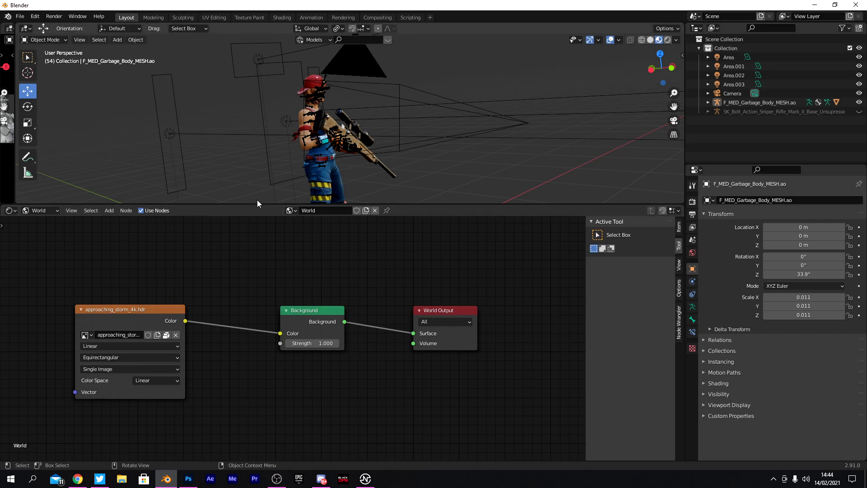
{"action": "left_click_drag", "start_coordinate": [253, 205], "coordinate": [272, 441]}
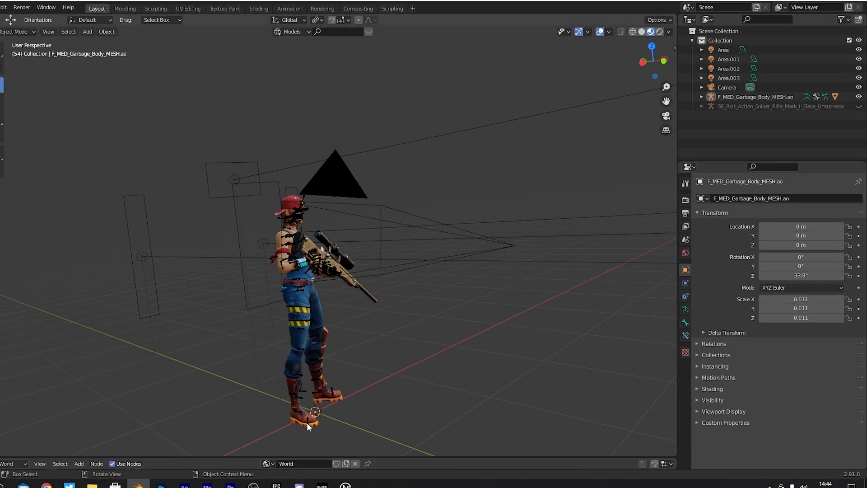
- Examine the render settings for sampling, film transparency and color management, and return to the camera view
{"action": "left_click", "coordinate": [692, 202]}
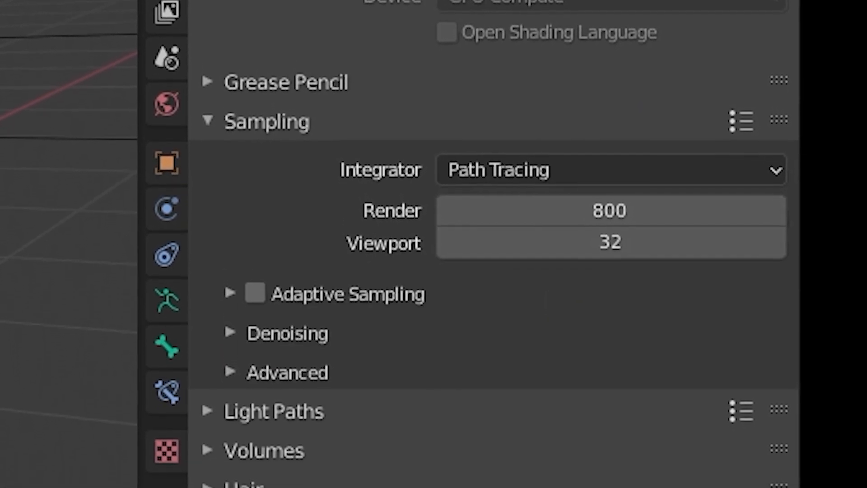
{"action": "scroll", "coordinate": [479, 479], "scroll_direction": "down", "scroll_amount": 5}
{"action": "scroll", "coordinate": [485, 474], "scroll_direction": "down", "scroll_amount": 3}
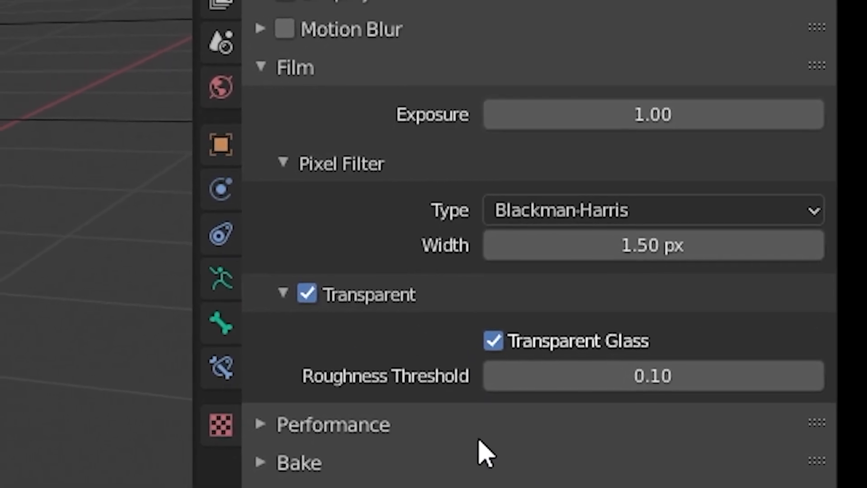
{"action": "scroll", "coordinate": [477, 452], "scroll_direction": "down", "scroll_amount": 5}
{"action": "scroll", "coordinate": [344, 472], "scroll_direction": "down", "scroll_amount": 6}
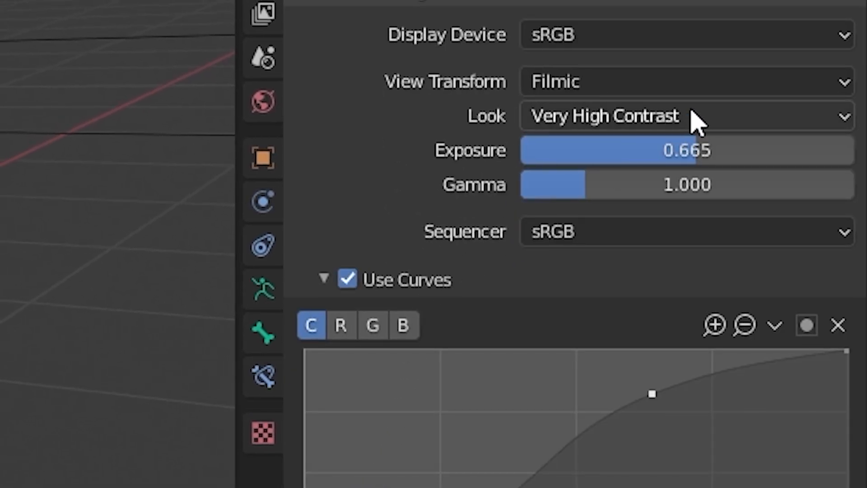
{"action": "key", "text": "KP_0"}
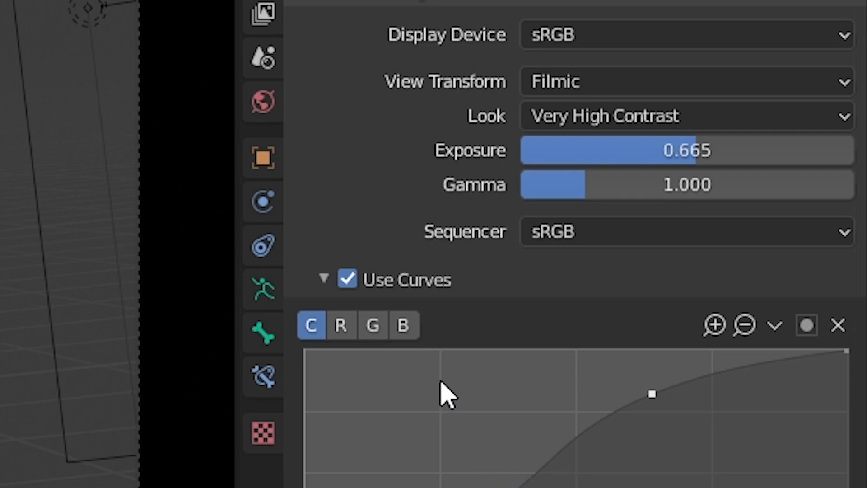
- Try pulling down the upper point of the color management curve, and undo the change
{"action": "scroll", "coordinate": [515, 354], "scroll_direction": "down", "scroll_amount": 5}
{"action": "scroll", "coordinate": [574, 271], "scroll_direction": "down", "scroll_amount": 4}
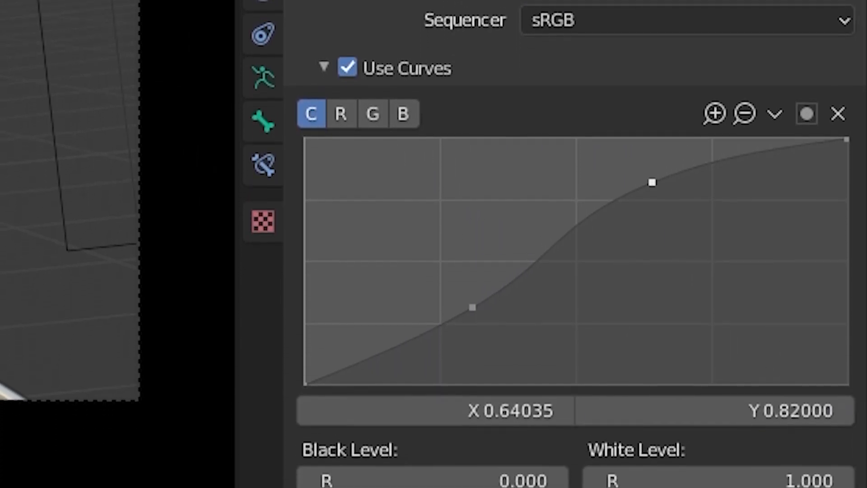
{"action": "left_click_drag", "start_coordinate": [655, 142], "coordinate": [676, 235]}
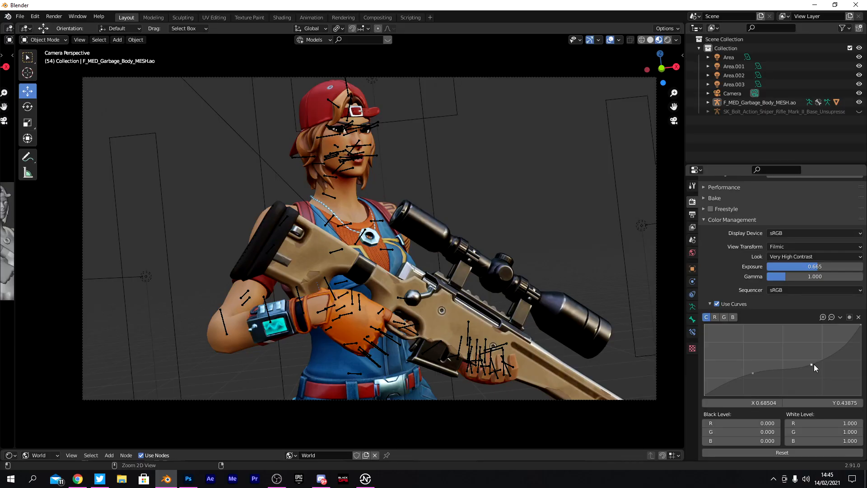
{"action": "key", "text": "ctrl+z"}
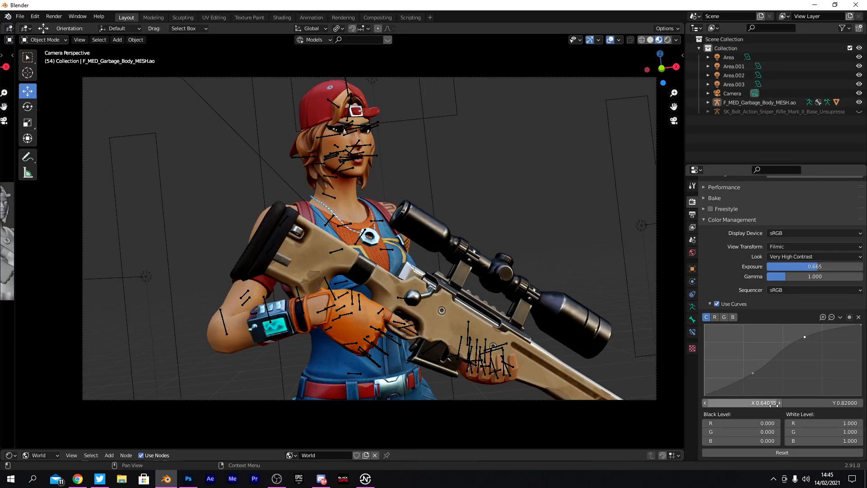
- Examine the output dimensions and file format and the view layer passes, and return to the render settings
{"action": "left_click", "coordinate": [693, 215]}
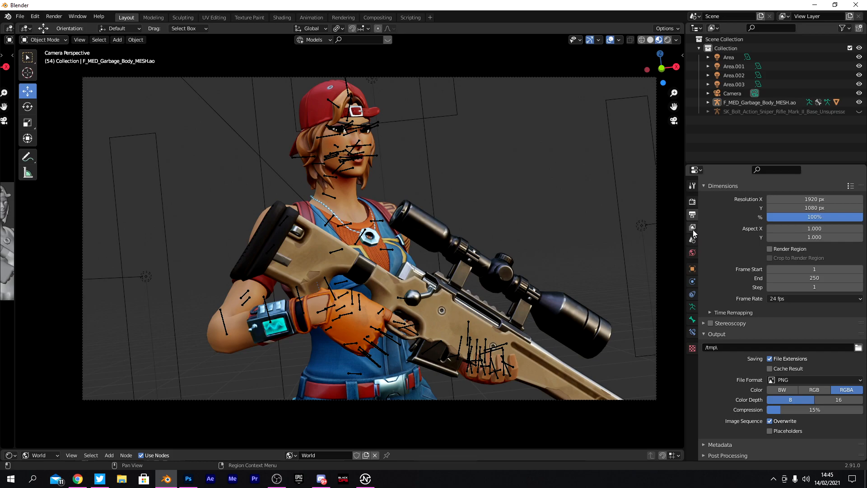
{"action": "left_click", "coordinate": [692, 229]}
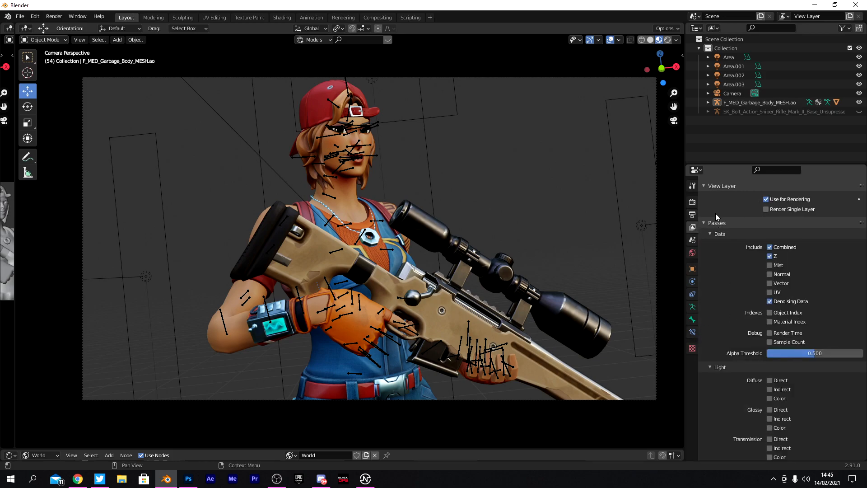
{"action": "left_click", "coordinate": [695, 203]}
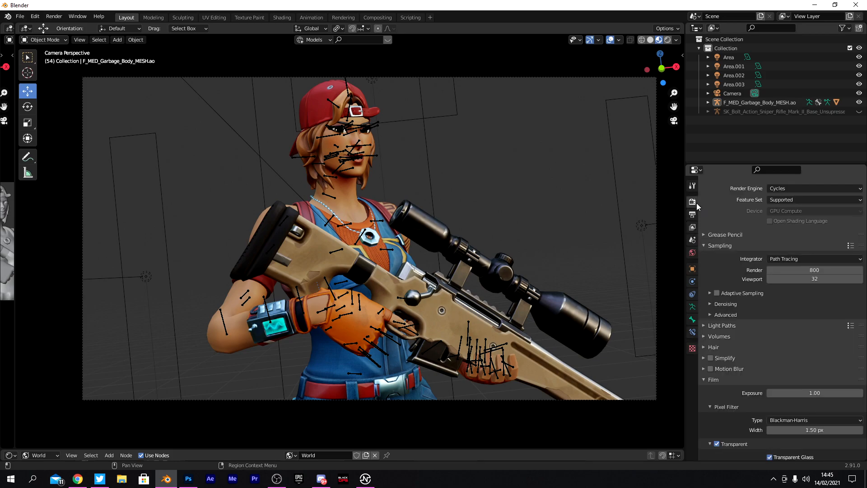
- Enable Use Nodes in the Compositing workspace and return to the Layout workspace
{"action": "left_click", "coordinate": [378, 17]}
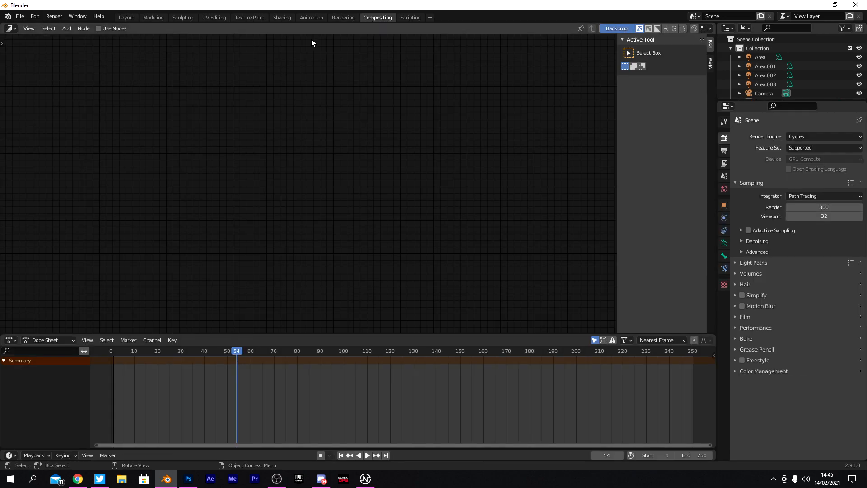
{"action": "left_click", "coordinate": [100, 28]}
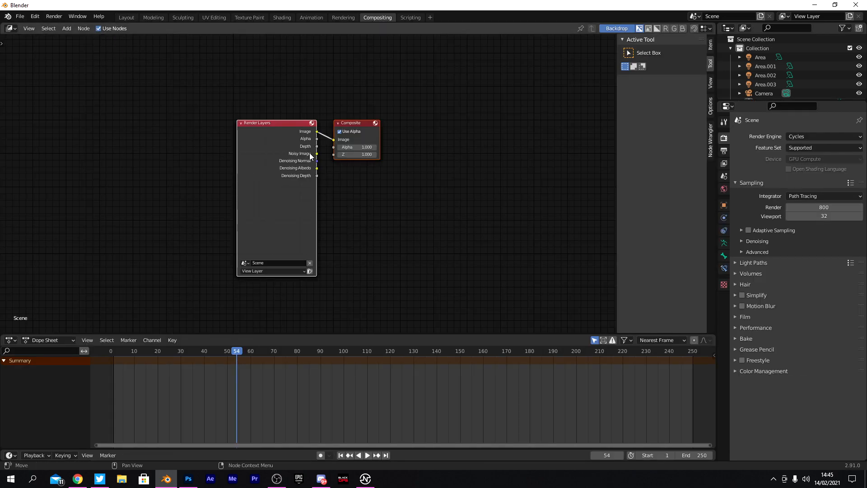
{"action": "left_click_drag", "start_coordinate": [319, 155], "coordinate": [437, 224]}
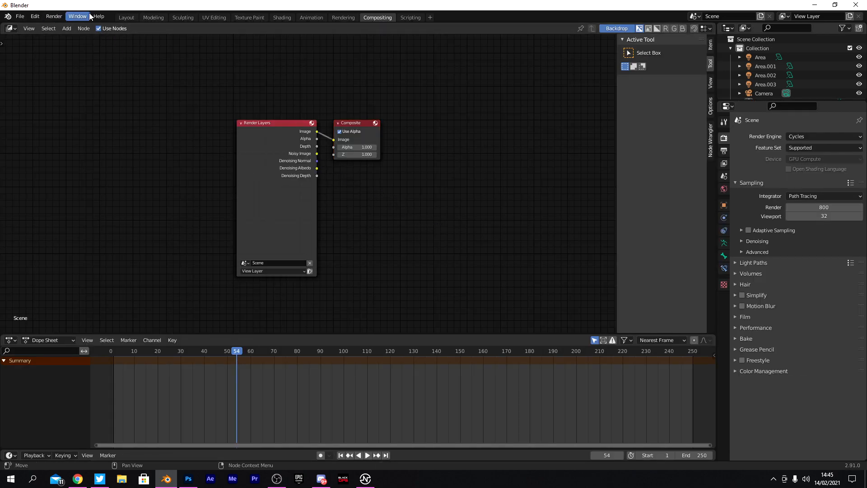
{"action": "left_click", "coordinate": [122, 18]}
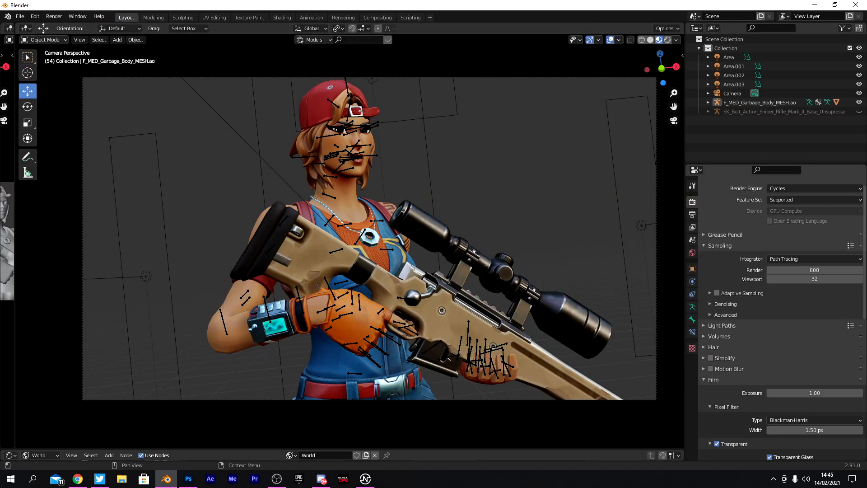
- Render the camera view of the posed character and inspect the finished image up close
{"action": "key", "text": "F12"}
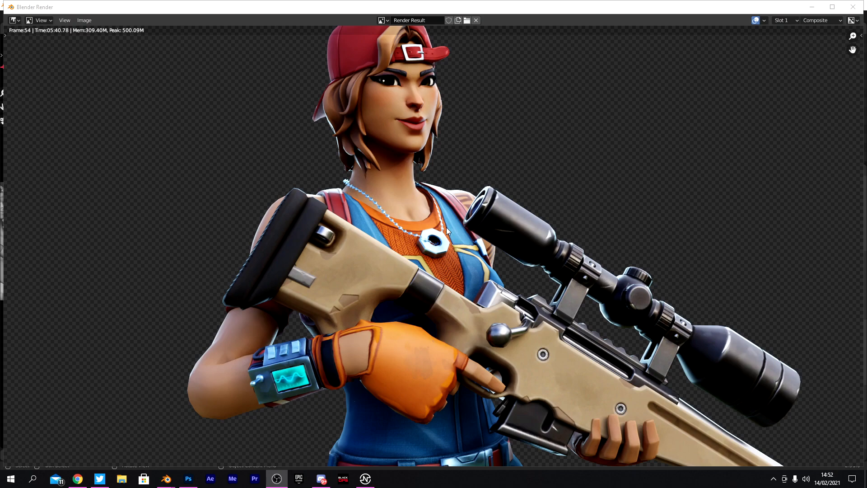
{"action": "scroll", "coordinate": [454, 232], "scroll_direction": "up", "scroll_amount": 7}
{"action": "scroll", "coordinate": [391, 186], "scroll_direction": "down", "scroll_amount": 4}
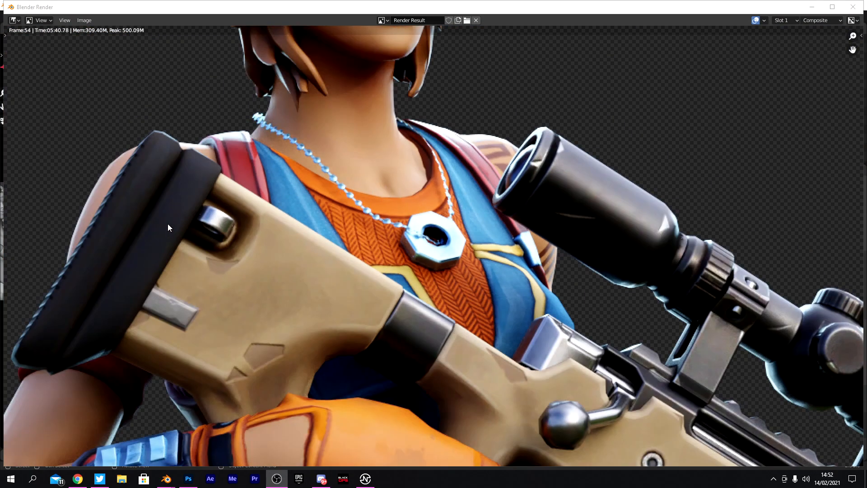
{"action": "scroll", "coordinate": [144, 355], "scroll_direction": "down", "scroll_amount": 4}
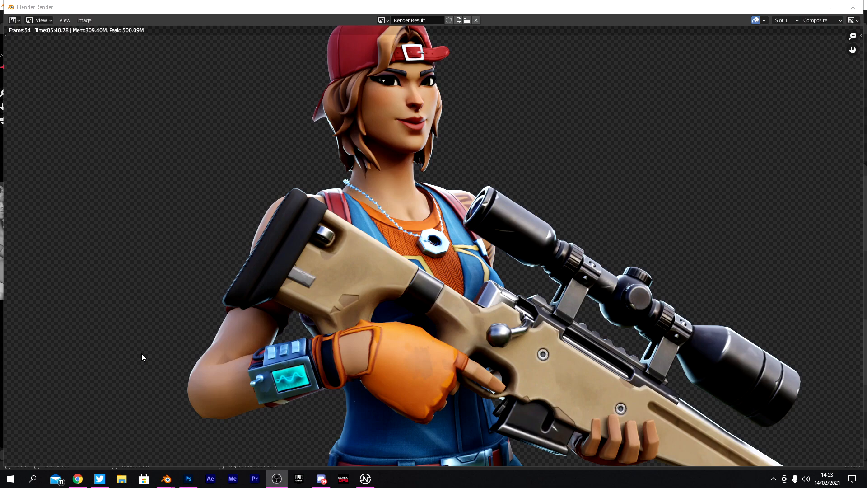
- Save the render as mechanic sniper pose.png in the Commissions\renders folder under Pictures and close the render window
{"action": "left_click", "coordinate": [90, 22]}
{"action": "left_click", "coordinate": [132, 85]}
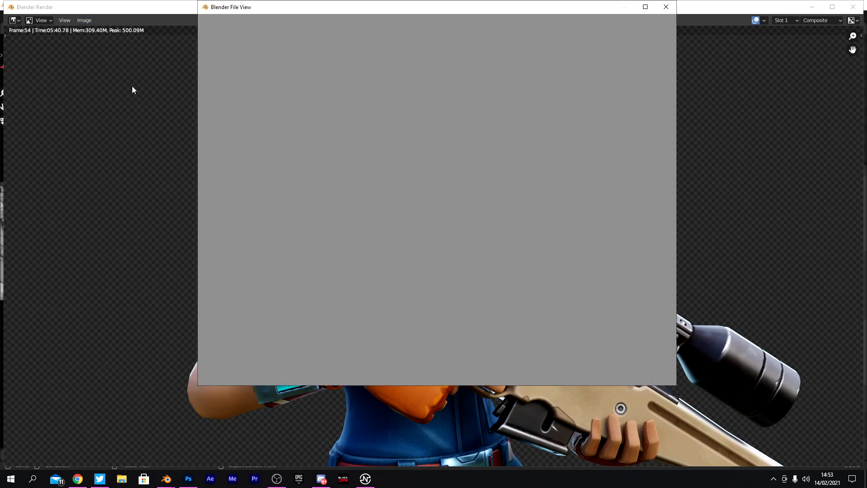
{"action": "left_click", "coordinate": [230, 143]}
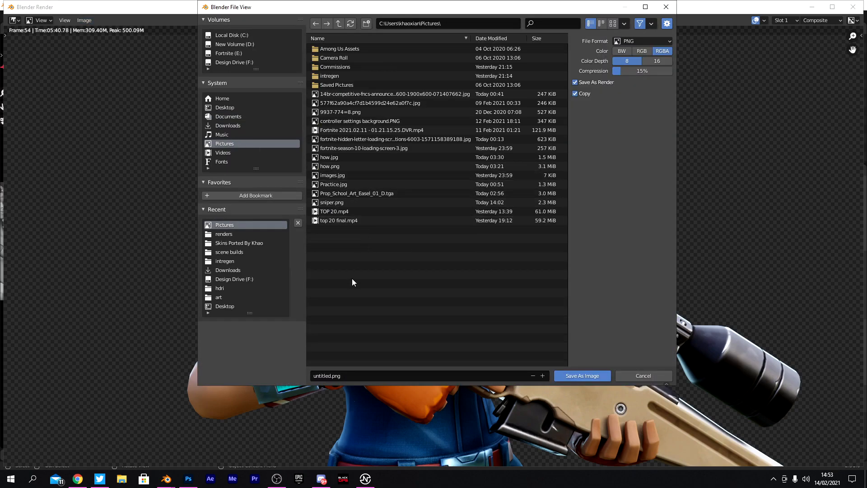
{"action": "double_click", "coordinate": [359, 67]}
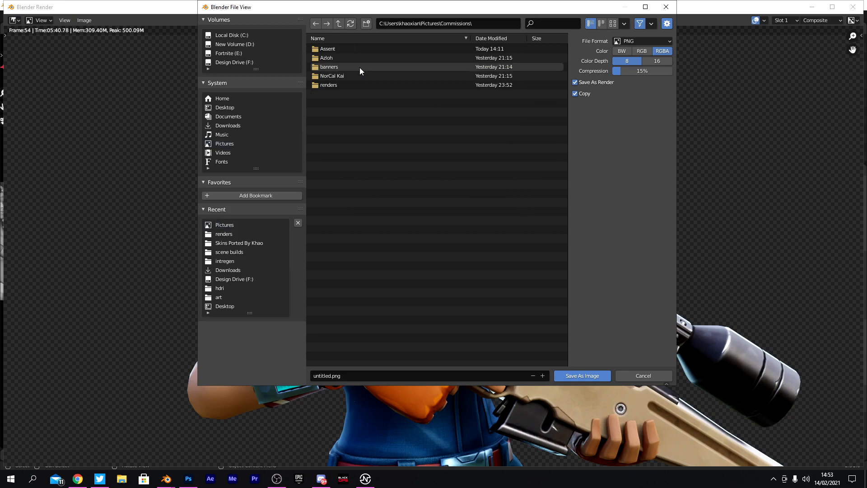
{"action": "double_click", "coordinate": [341, 85]}
{"action": "left_click", "coordinate": [366, 375]}
{"action": "key", "text": "BackSpace"}
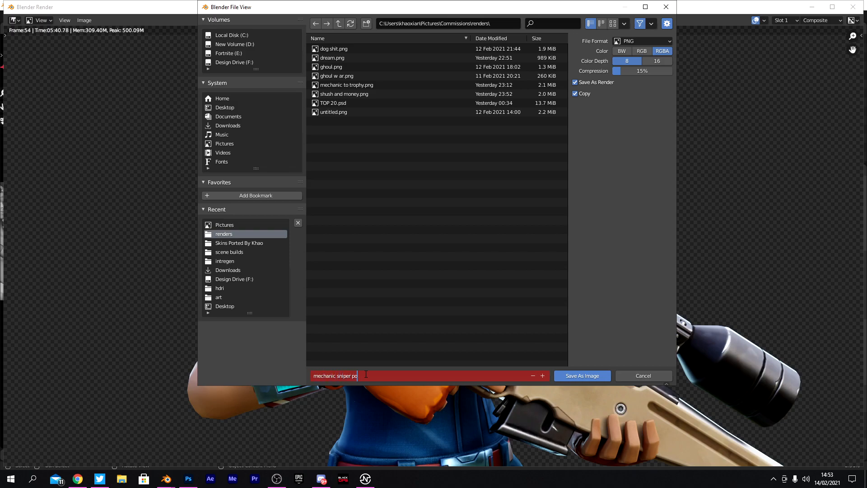
{"action": "left_click", "coordinate": [598, 375]}
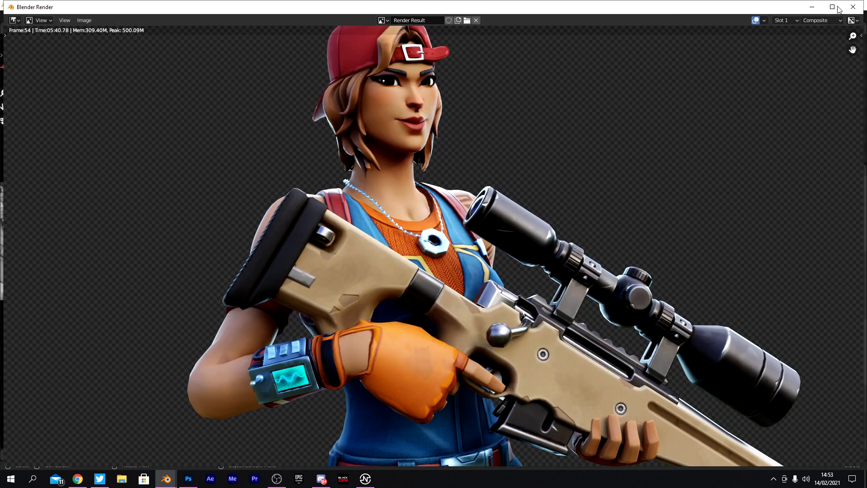
{"action": "left_click", "coordinate": [848, 7]}
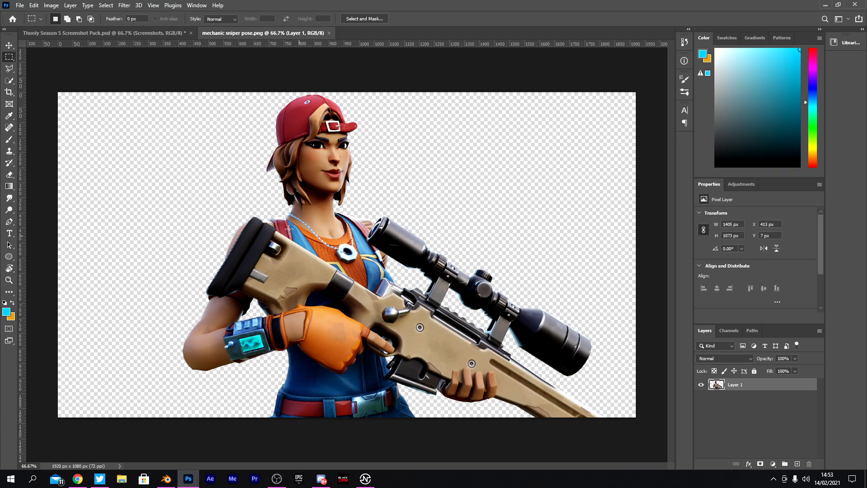
- Inspect mechanic sniper pose.png opened in Photoshop at different magnifications and activate the Move tool
{"action": "scroll", "coordinate": [392, 319], "scroll_direction": "up", "scroll_amount": 4, "text": "alt"}
{"action": "scroll", "coordinate": [392, 319], "scroll_direction": "down", "scroll_amount": 5, "text": "alt"}
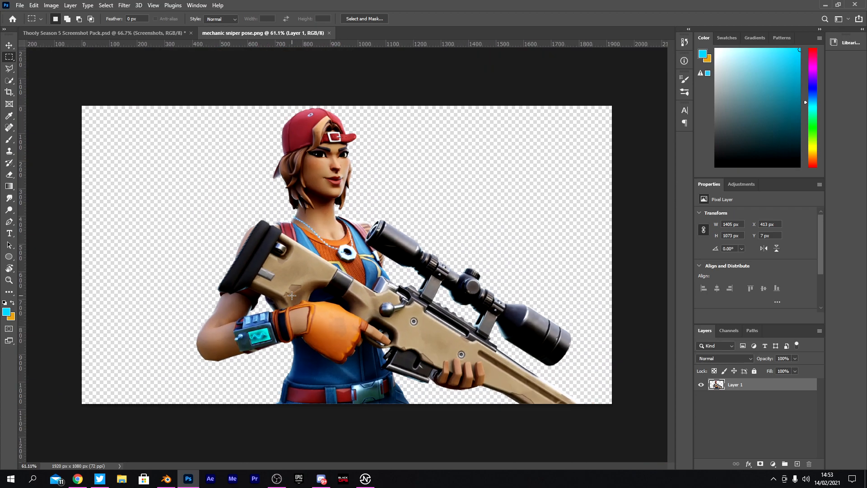
{"action": "scroll", "coordinate": [549, 360], "scroll_direction": "up", "scroll_amount": 1, "text": "alt"}
{"action": "left_click", "coordinate": [10, 45]}
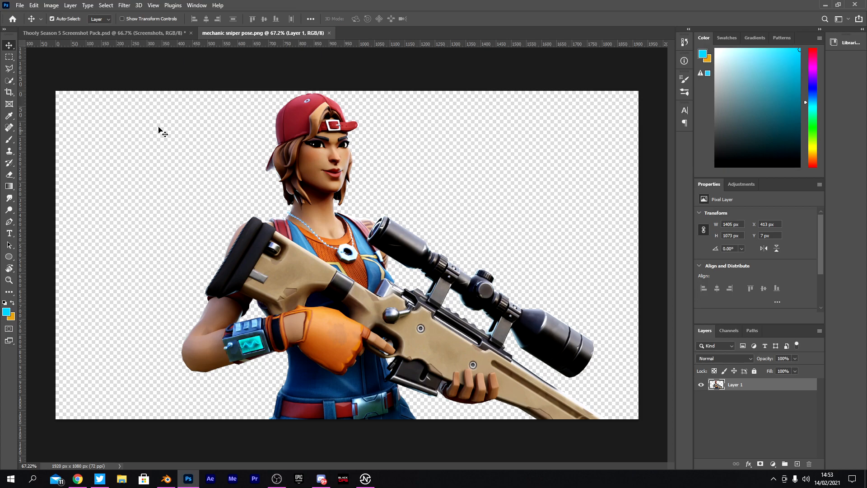
- Switch to Thooty Season 5 Screenshot Pack.psd, expand the Screenshots group and find its visible layers
{"action": "left_click", "coordinate": [118, 34]}
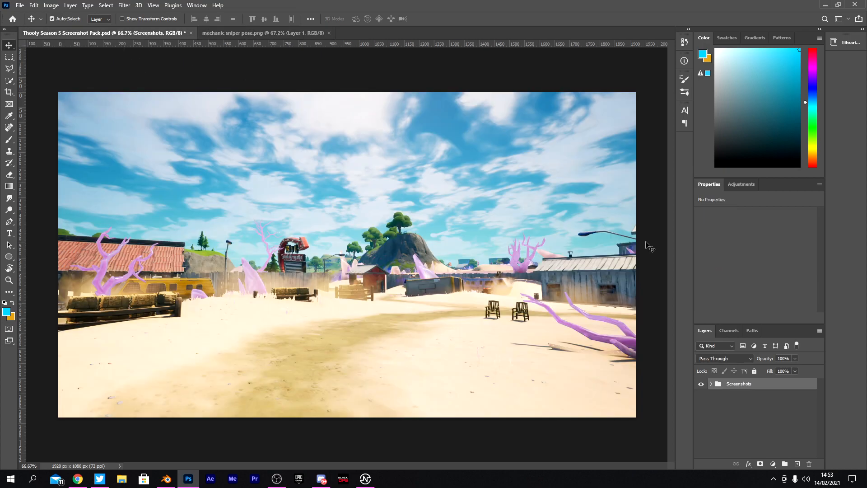
{"action": "left_click", "coordinate": [710, 384]}
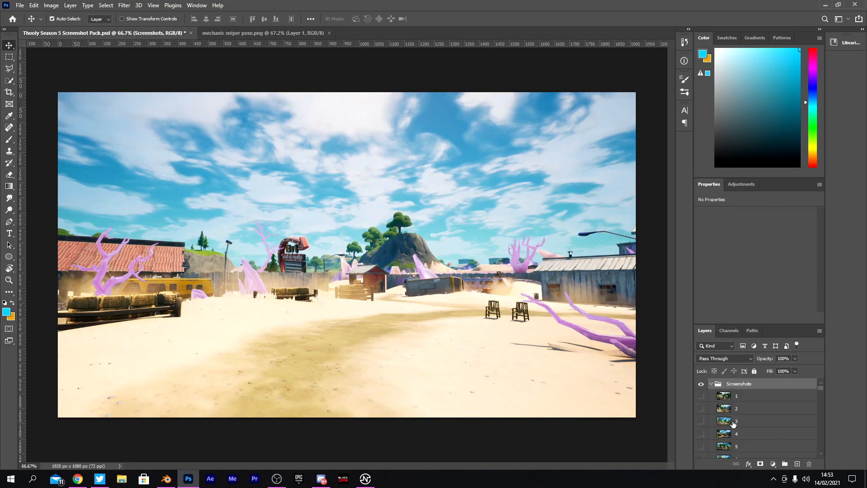
{"action": "scroll", "coordinate": [726, 427], "scroll_direction": "down", "scroll_amount": 1}
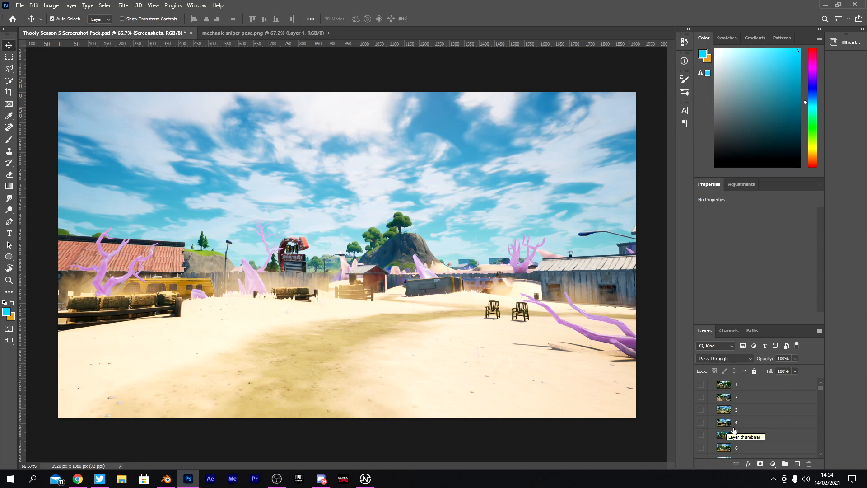
{"action": "scroll", "coordinate": [706, 437], "scroll_direction": "up", "scroll_amount": 1}
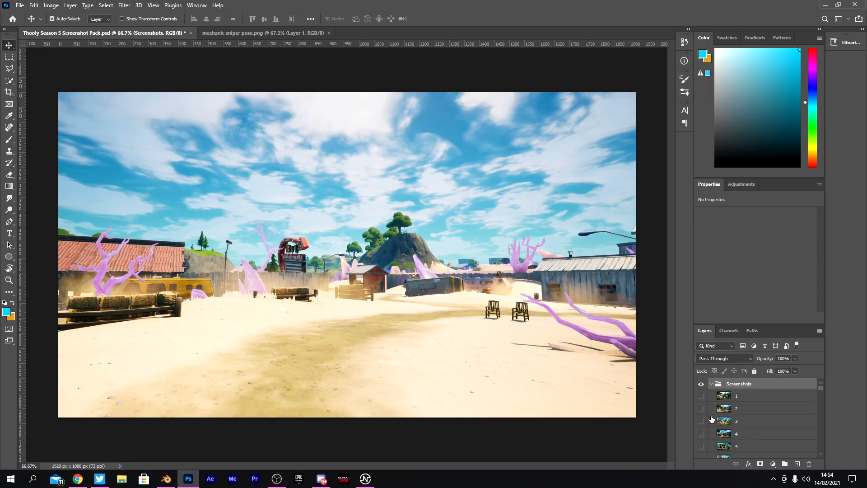
{"action": "scroll", "coordinate": [722, 421], "scroll_direction": "down", "scroll_amount": 10}
{"action": "scroll", "coordinate": [723, 421], "scroll_direction": "down", "scroll_amount": 10}
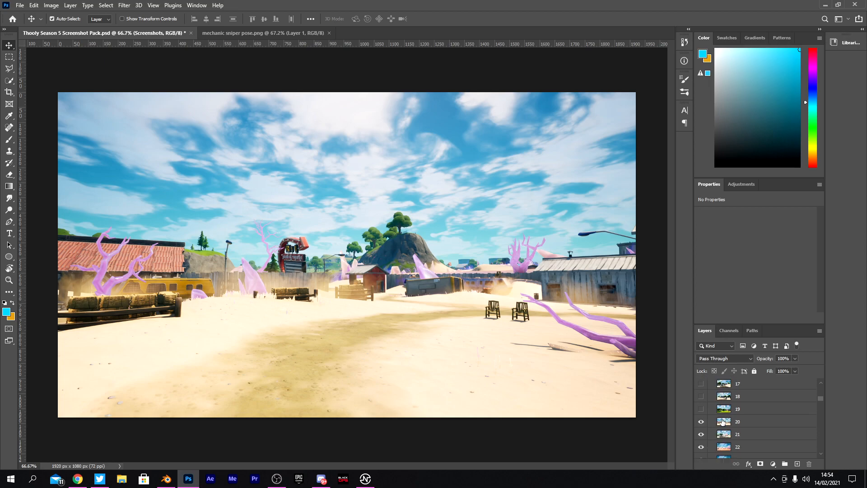
- Hide screenshot layers 20 through 29 one after another to uncover layer 30, the wooden barn in the desert
{"action": "left_click", "coordinate": [701, 388]}
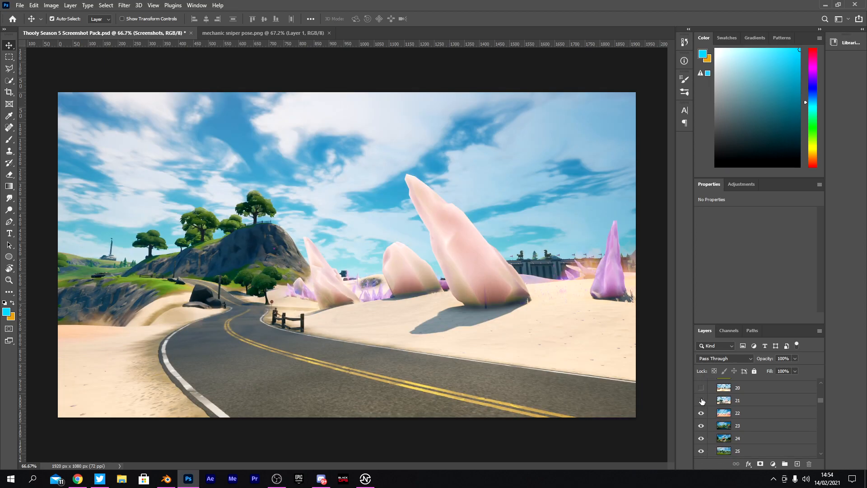
{"action": "left_click", "coordinate": [701, 400]}
{"action": "scroll", "coordinate": [700, 402], "scroll_direction": "down", "scroll_amount": 1}
{"action": "left_click", "coordinate": [701, 391]}
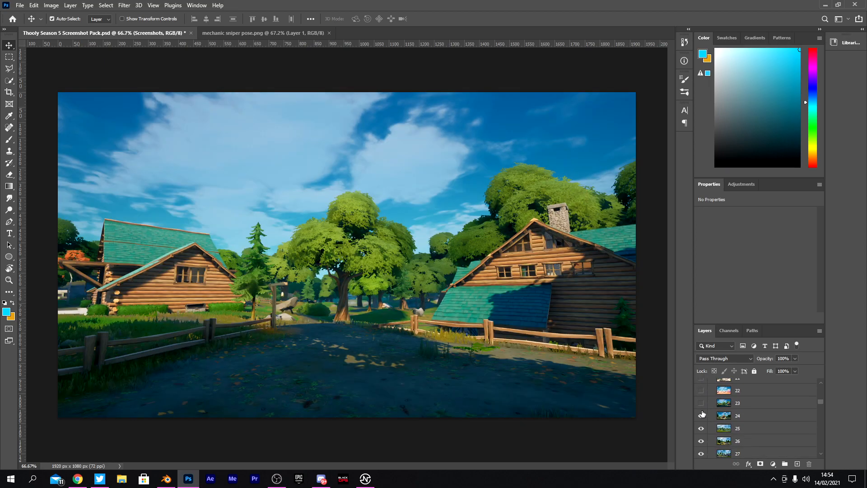
{"action": "left_click", "coordinate": [701, 402]}
{"action": "left_click", "coordinate": [701, 415]}
{"action": "left_click", "coordinate": [700, 428]}
{"action": "left_click", "coordinate": [701, 441]}
{"action": "scroll", "coordinate": [706, 452], "scroll_direction": "down", "scroll_amount": 3}
{"action": "scroll", "coordinate": [707, 454], "scroll_direction": "down", "scroll_amount": 2}
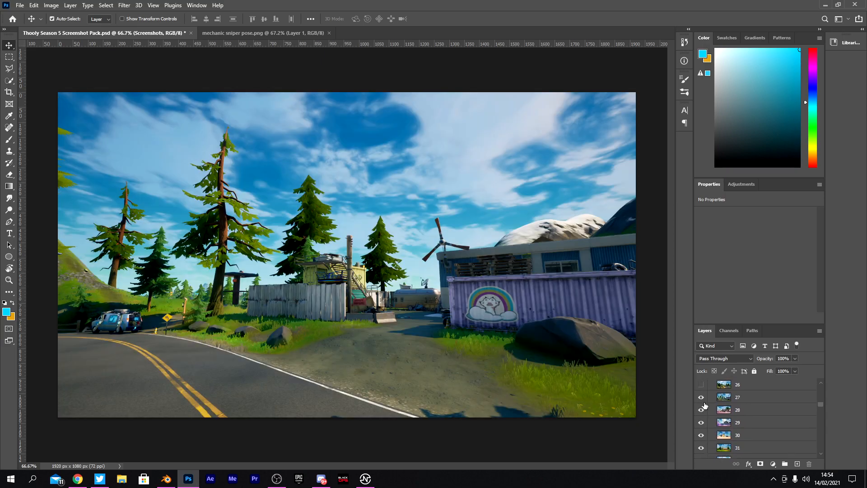
{"action": "left_click", "coordinate": [701, 410]}
{"action": "left_click", "coordinate": [702, 423]}
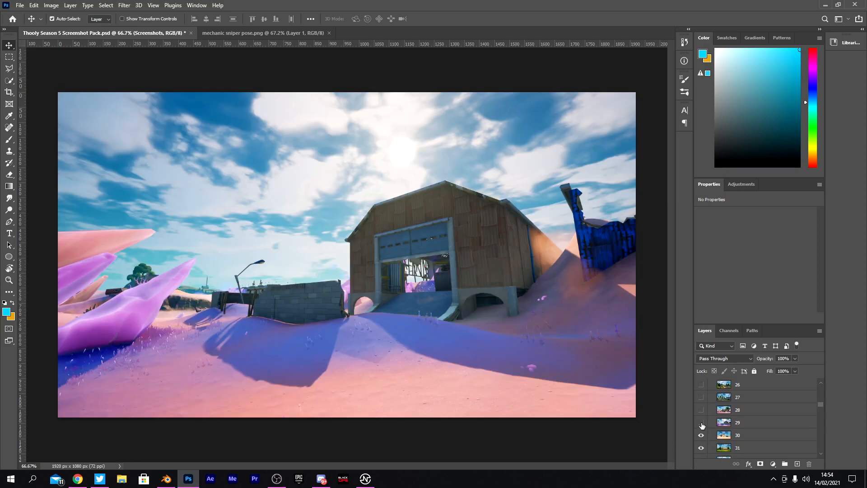
{"action": "left_click", "coordinate": [701, 423]}
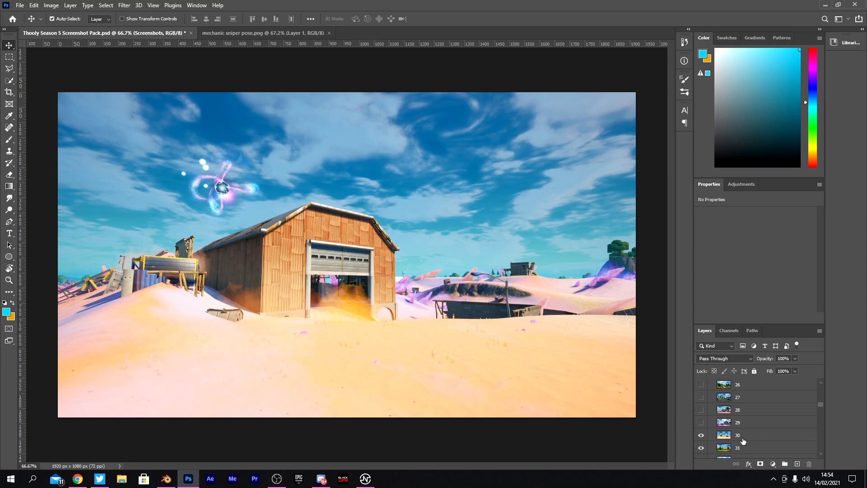
- Copy screenshot layer 30 into mechanic sniper pose.png and place it below Layer 1 as the background
{"action": "left_click_drag", "start_coordinate": [745, 438], "coordinate": [322, 321]}
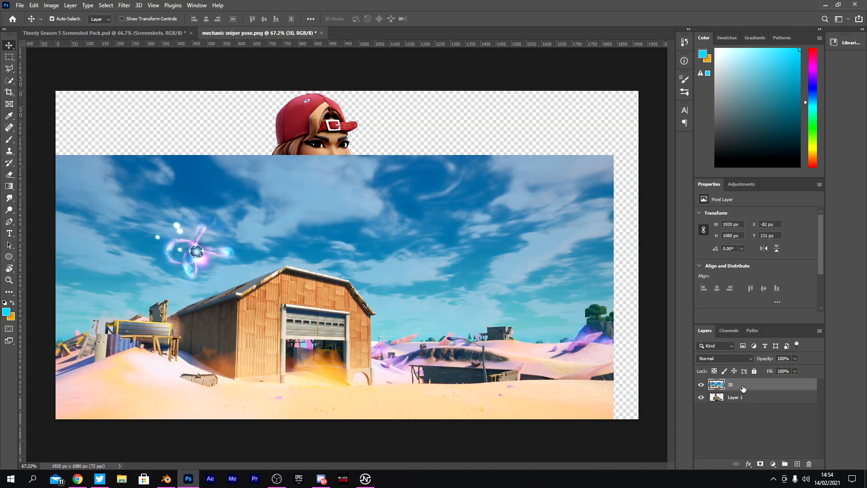
{"action": "left_click_drag", "start_coordinate": [742, 388], "coordinate": [737, 421]}
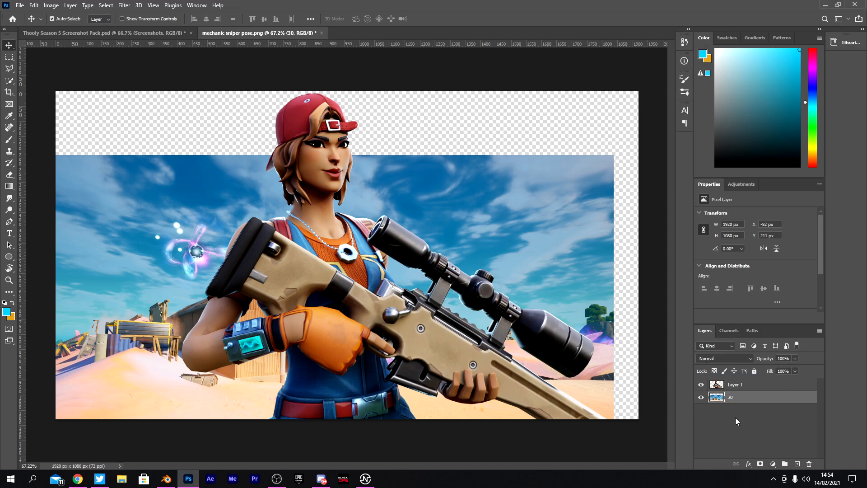
- Free-transform background layer 30, enlarging it to about 147%, rotating it about -0.87° and shifting it to cover the canvas
{"action": "key", "text": "ctrl+t"}
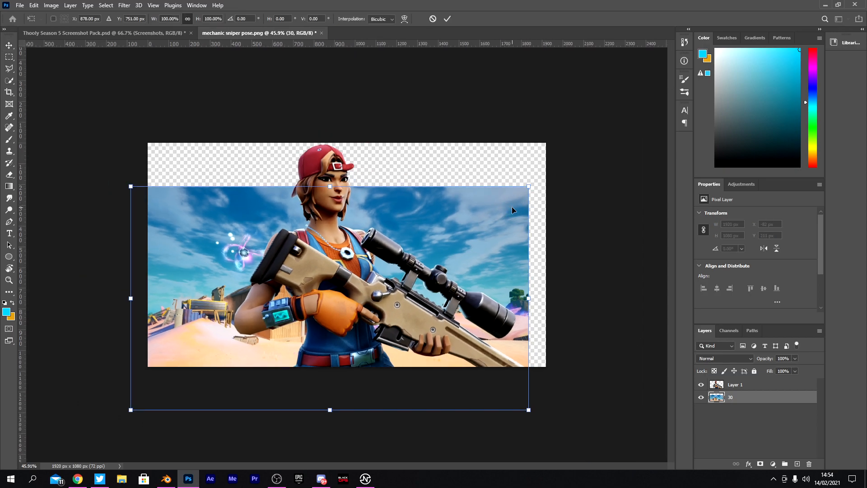
{"action": "left_click_drag", "start_coordinate": [504, 205], "coordinate": [521, 162]}
{"action": "scroll", "coordinate": [492, 314], "scroll_direction": "up", "scroll_amount": 3, "text": "alt"}
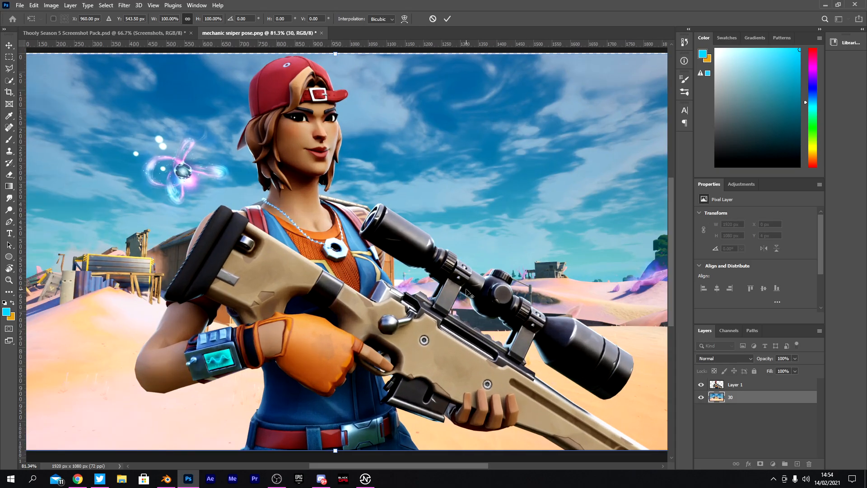
{"action": "scroll", "coordinate": [468, 296], "scroll_direction": "down", "scroll_amount": 4, "text": "alt"}
{"action": "left_click_drag", "start_coordinate": [528, 357], "coordinate": [663, 441]}
{"action": "left_click_drag", "start_coordinate": [612, 330], "coordinate": [482, 340]}
{"action": "left_click_drag", "start_coordinate": [544, 149], "coordinate": [526, 182]}
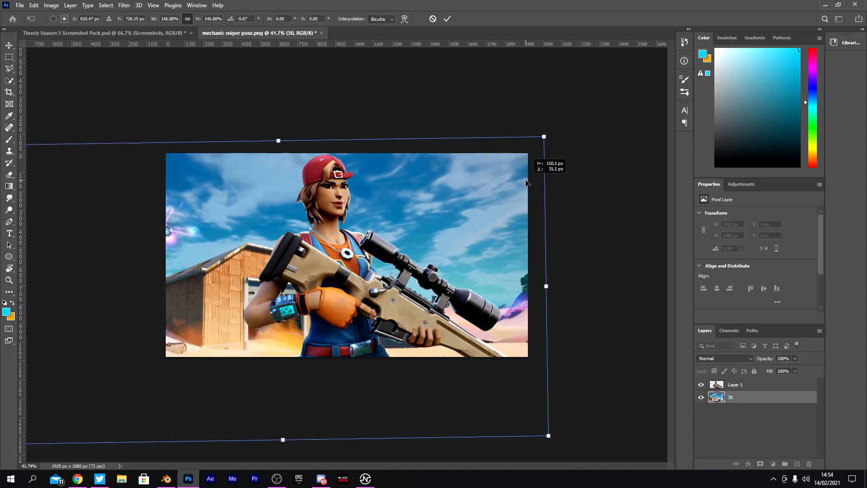
- Enlarge layer 30 further to about 196%, position it with the barn beside the character and the tree behind the scope, and apply the transform
{"action": "left_click_drag", "start_coordinate": [548, 437], "coordinate": [602, 461]}
{"action": "left_click_drag", "start_coordinate": [570, 300], "coordinate": [619, 289]}
{"action": "left_click_drag", "start_coordinate": [653, 89], "coordinate": [690, 67]}
{"action": "left_click_drag", "start_coordinate": [620, 125], "coordinate": [454, 158]}
{"action": "left_click_drag", "start_coordinate": [520, 99], "coordinate": [548, 87]}
{"action": "left_click_drag", "start_coordinate": [522, 119], "coordinate": [507, 128]}
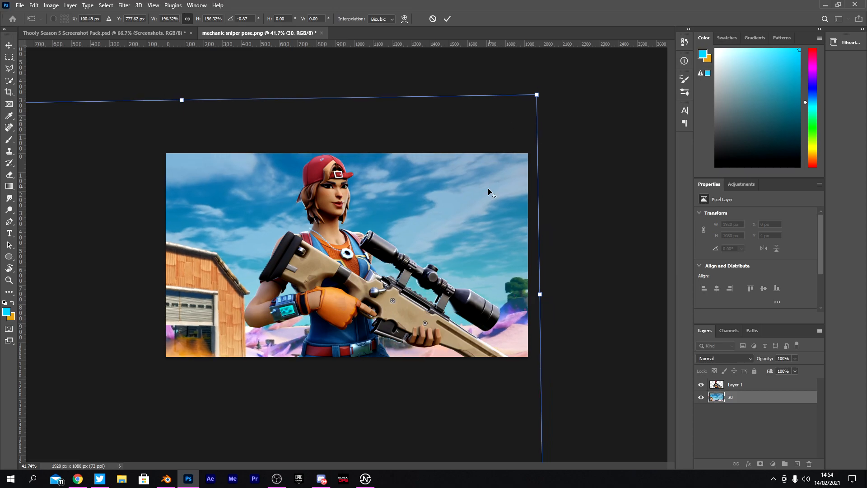
{"action": "key", "text": "ctrl+0"}
{"action": "scroll", "coordinate": [479, 209], "scroll_direction": "down", "scroll_amount": 1, "text": "alt"}
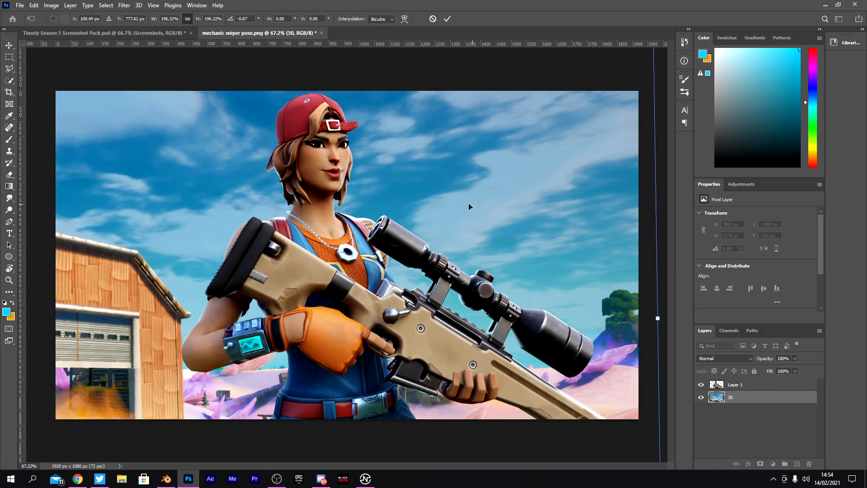
{"action": "left_click", "coordinate": [447, 19]}
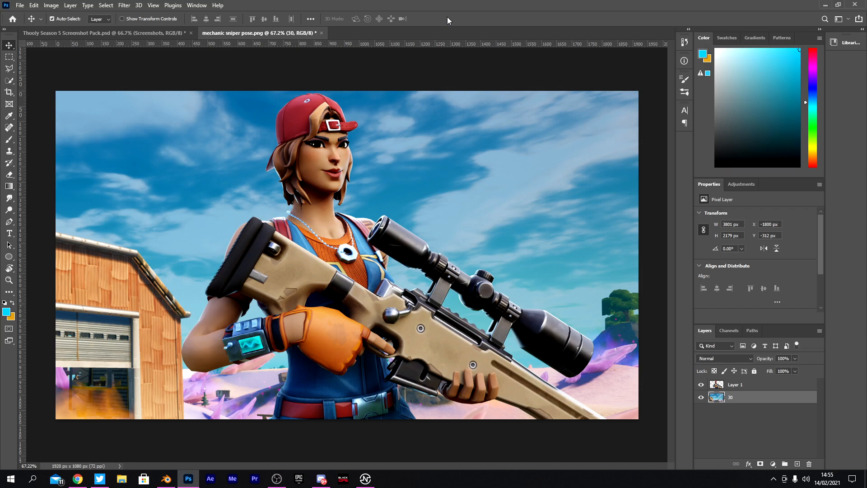
- Add an empty layer between Layer 1 and layer 30 and prepare a soft white brush of about 161 px
{"action": "left_click", "coordinate": [797, 464]}
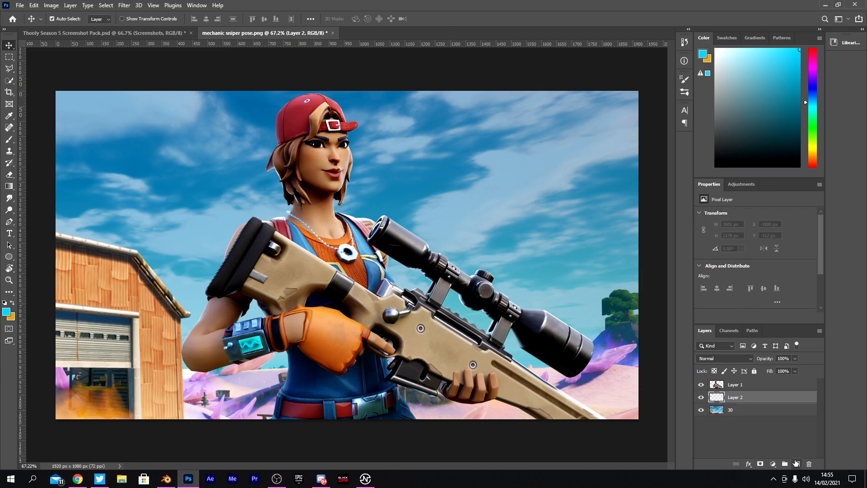
{"action": "left_click", "coordinate": [9, 140]}
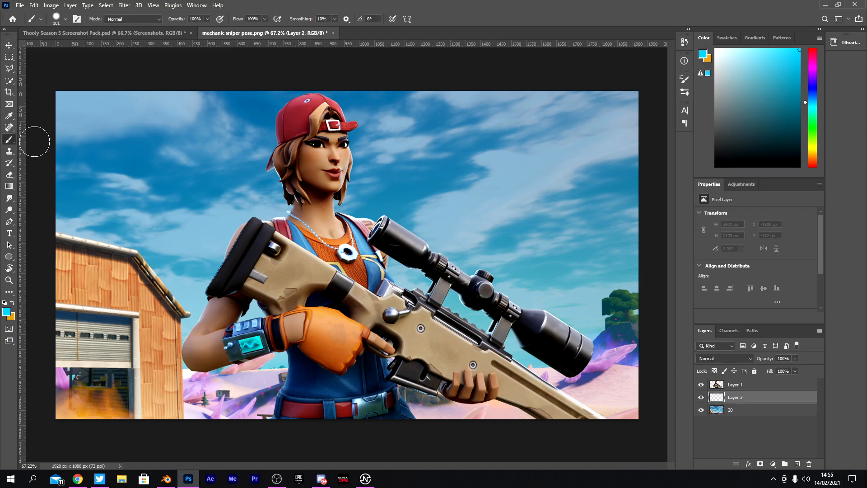
{"action": "left_click", "coordinate": [716, 49]}
{"action": "right_click_drag", "start_coordinate": [262, 261], "coordinate": [280, 260], "text": "alt"}
{"action": "right_click_drag", "start_coordinate": [244, 206], "coordinate": [246, 205], "text": "alt"}
{"action": "right_click_drag", "start_coordinate": [291, 291], "coordinate": [294, 284], "text": "alt"}
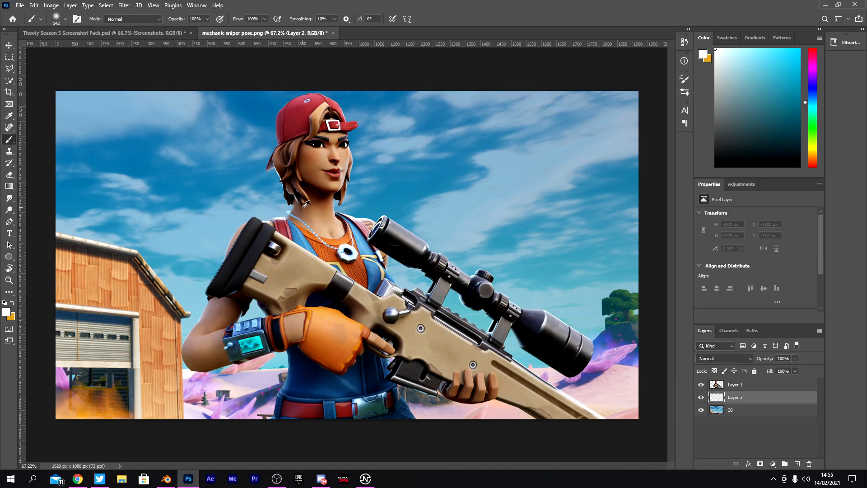
{"action": "right_click_drag", "start_coordinate": [306, 211], "coordinate": [302, 211], "text": "alt"}
{"action": "right_click_drag", "start_coordinate": [296, 219], "coordinate": [346, 239], "text": "alt"}
{"action": "mouse_move", "coordinate": [352, 287]}
{"action": "right_mouse_down", "text": "alt"}
{"action": "mouse_move", "coordinate": [289, 235]}
{"action": "mouse_move", "coordinate": [301, 215]}
{"action": "right_mouse_up", "text": "alt"}
{"action": "mouse_move", "coordinate": [252, 271]}
{"action": "right_mouse_down", "text": "alt"}
{"action": "mouse_move", "coordinate": [248, 196]}
{"action": "mouse_move", "coordinate": [213, 209]}
{"action": "right_mouse_up", "text": "alt"}
- Paint a soft white glow on Layer 2 around the whole outline of the character and rifle
{"action": "left_click", "coordinate": [276, 429]}
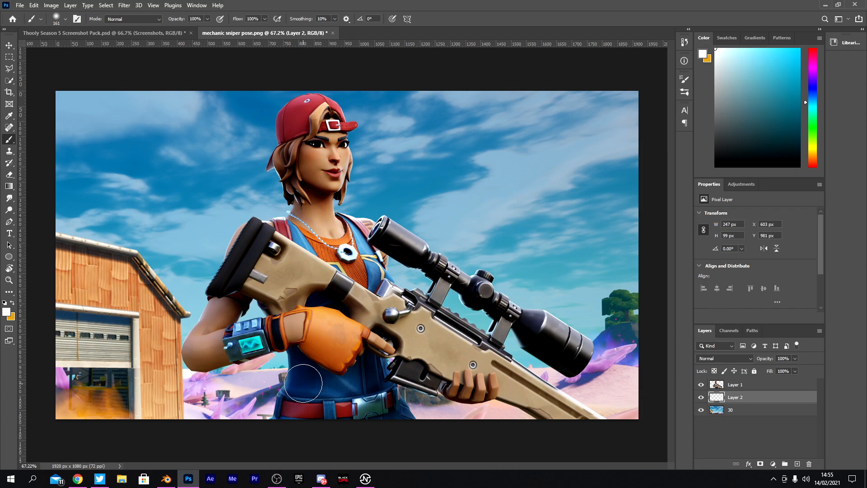
{"action": "left_click", "coordinate": [305, 378], "text": "shift"}
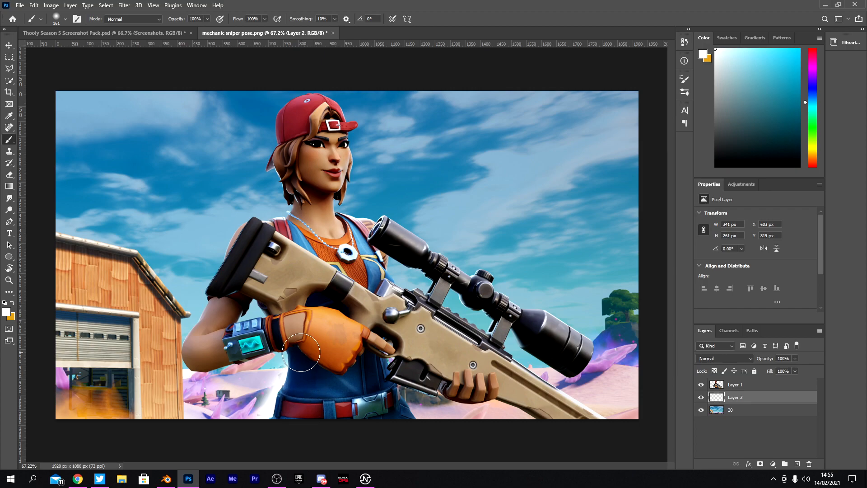
{"action": "left_click", "coordinate": [296, 349], "text": "shift"}
{"action": "left_click", "coordinate": [233, 346], "text": "shift"}
{"action": "mouse_move", "coordinate": [233, 346]}
{"action": "left_mouse_down"}
{"action": "mouse_move", "coordinate": [189, 356]}
{"action": "mouse_move", "coordinate": [208, 307]}
{"action": "mouse_move", "coordinate": [275, 201]}
{"action": "mouse_move", "coordinate": [271, 172]}
{"action": "mouse_move", "coordinate": [287, 97]}
{"action": "mouse_move", "coordinate": [348, 97]}
{"action": "mouse_move", "coordinate": [364, 145]}
{"action": "mouse_move", "coordinate": [322, 203]}
{"action": "mouse_move", "coordinate": [389, 228]}
{"action": "mouse_move", "coordinate": [475, 294]}
{"action": "mouse_move", "coordinate": [586, 357]}
{"action": "mouse_move", "coordinate": [519, 373]}
{"action": "mouse_move", "coordinate": [622, 430]}
{"action": "mouse_move", "coordinate": [457, 376]}
{"action": "mouse_move", "coordinate": [418, 378]}
{"action": "mouse_move", "coordinate": [417, 400]}
{"action": "left_mouse_up"}
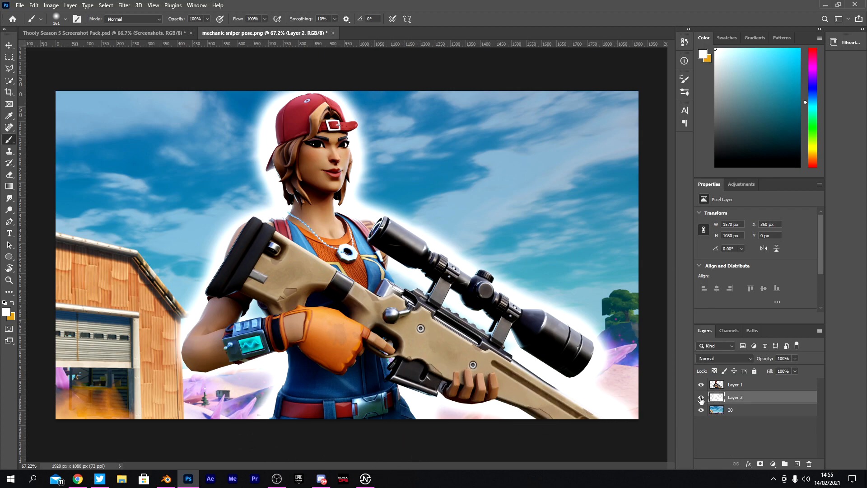
- Hide the white glow on Layer 2 and add a Curves adjustment above Layer 1 with the curve raised to brighten the image
{"action": "left_click", "coordinate": [701, 398]}
{"action": "left_click", "coordinate": [744, 388]}
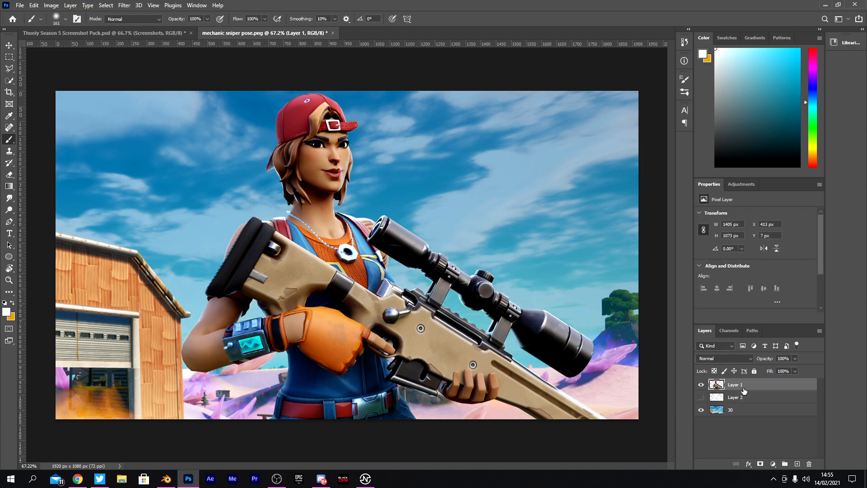
{"action": "left_click", "coordinate": [772, 463]}
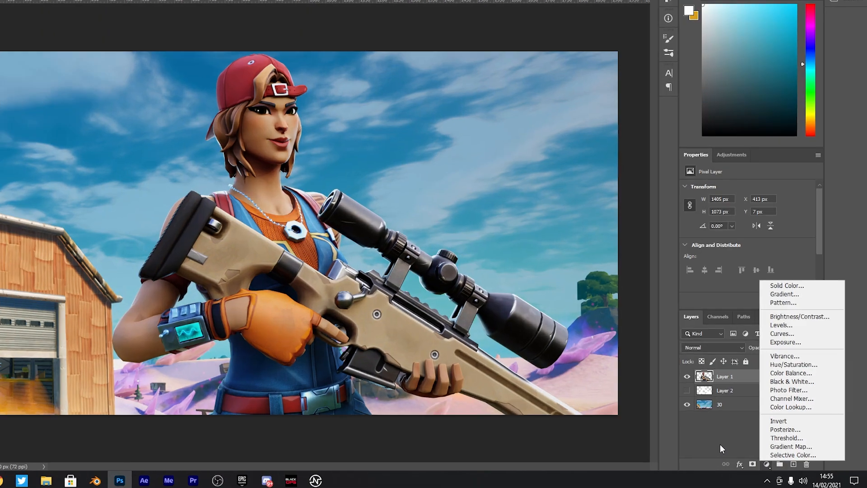
{"action": "left_click", "coordinate": [773, 464]}
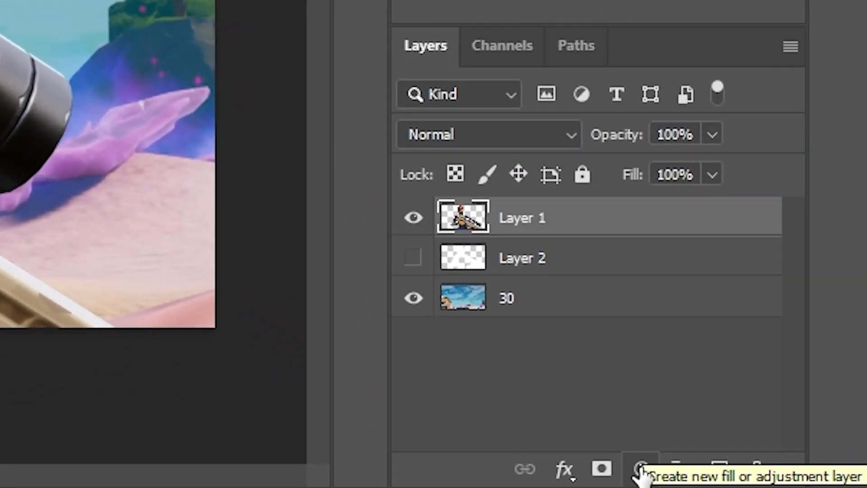
{"action": "left_click", "coordinate": [640, 470]}
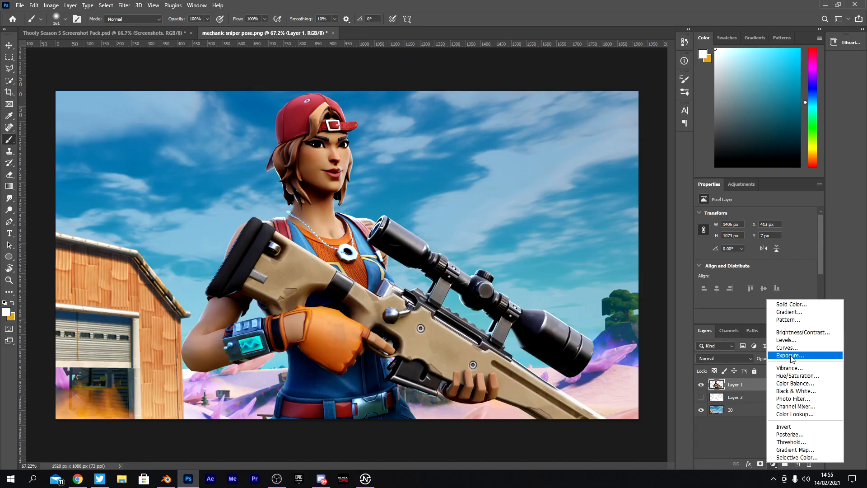
{"action": "left_click", "coordinate": [798, 348]}
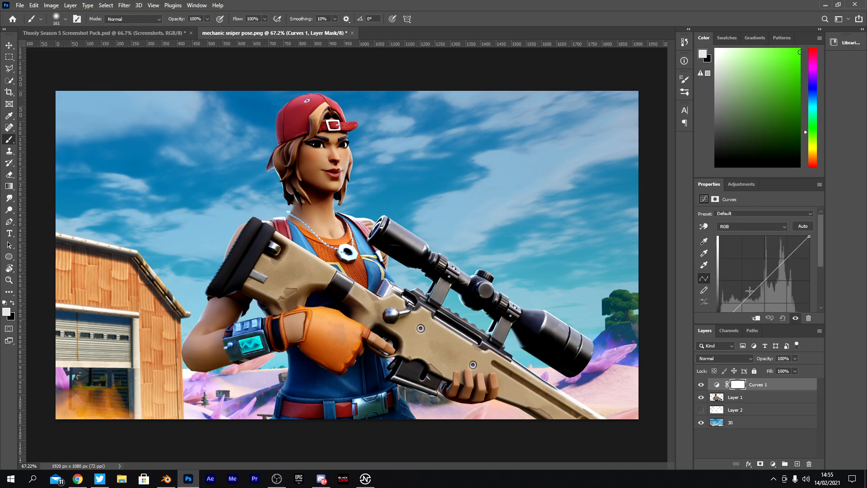
{"action": "left_click_drag", "start_coordinate": [751, 294], "coordinate": [741, 288]}
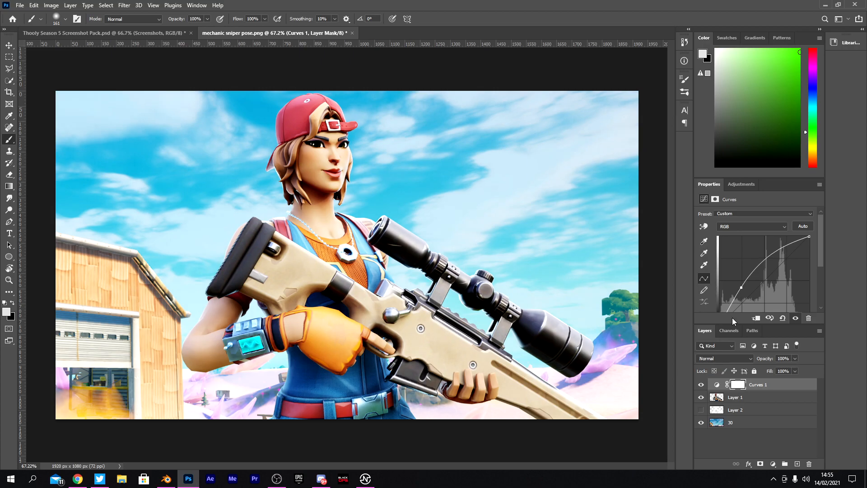
- Add a Vibrance adjustment above the Curves layer with vibrance +25 and saturation +5
{"action": "left_click", "coordinate": [774, 465]}
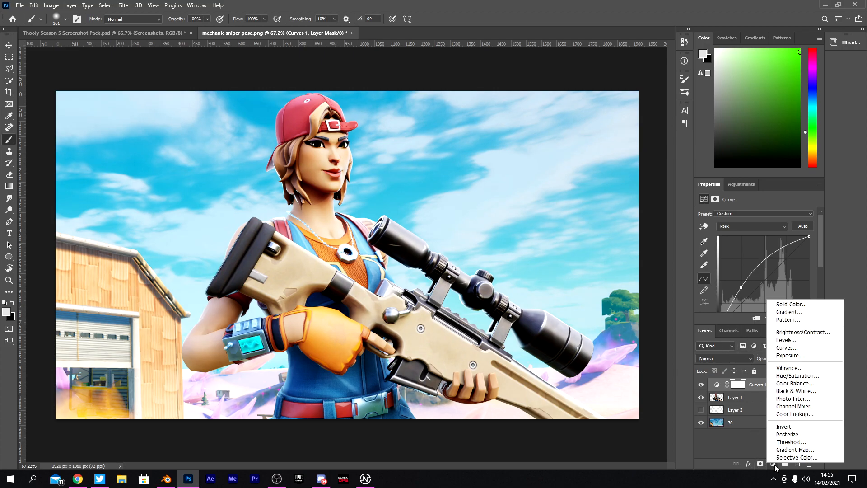
{"action": "left_click", "coordinate": [786, 368]}
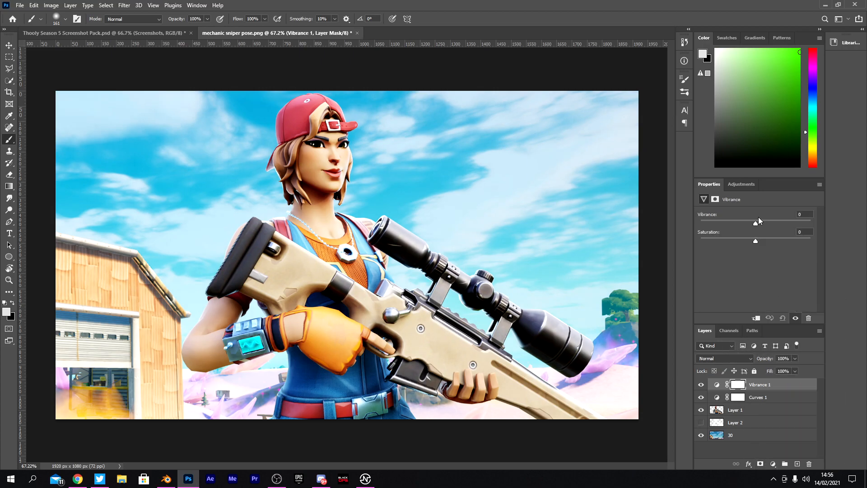
{"action": "left_click_drag", "start_coordinate": [756, 222], "coordinate": [761, 223]}
{"action": "mouse_move", "coordinate": [757, 224]}
{"action": "left_mouse_down"}
{"action": "mouse_move", "coordinate": [790, 226]}
{"action": "mouse_move", "coordinate": [752, 227]}
{"action": "mouse_move", "coordinate": [764, 227]}
{"action": "left_mouse_up"}
{"action": "left_click_drag", "start_coordinate": [755, 242], "coordinate": [855, 250]}
{"action": "left_click_drag", "start_coordinate": [796, 247], "coordinate": [757, 249]}
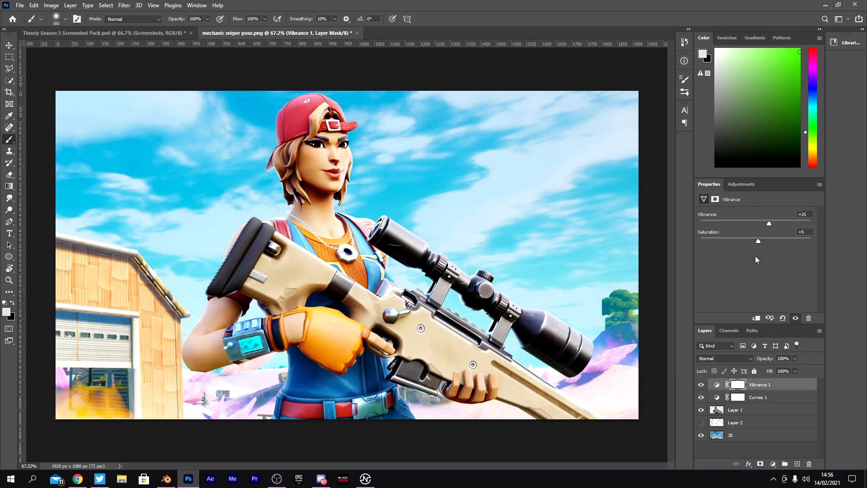
- Add a Photo Filter adjustment directly above Layer 1 and set its colour to bright cyan 27e3ff
{"action": "left_click", "coordinate": [748, 409]}
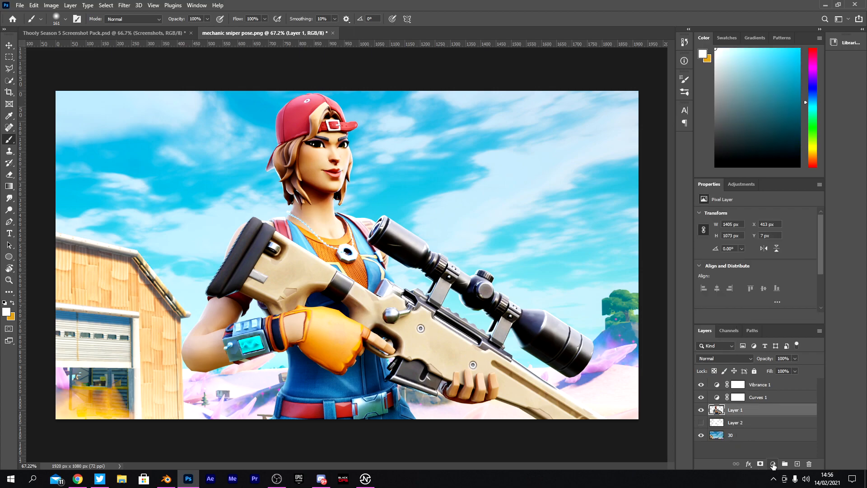
{"action": "left_click", "coordinate": [773, 465]}
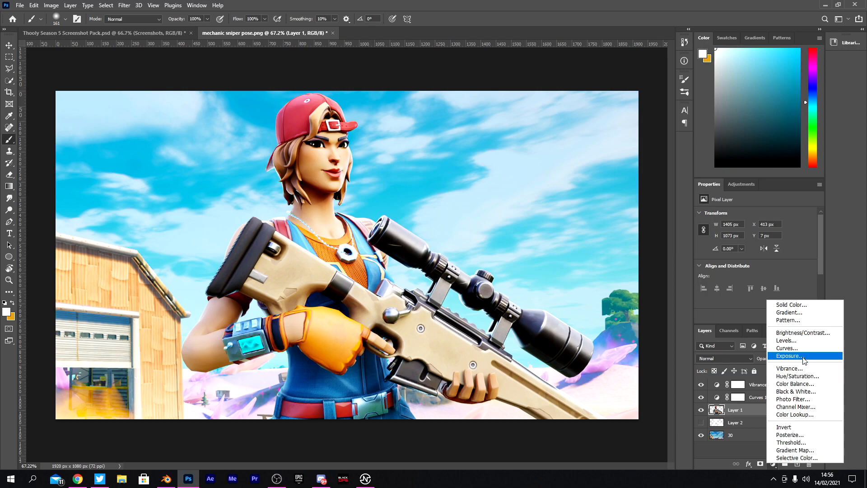
{"action": "left_click", "coordinate": [809, 399]}
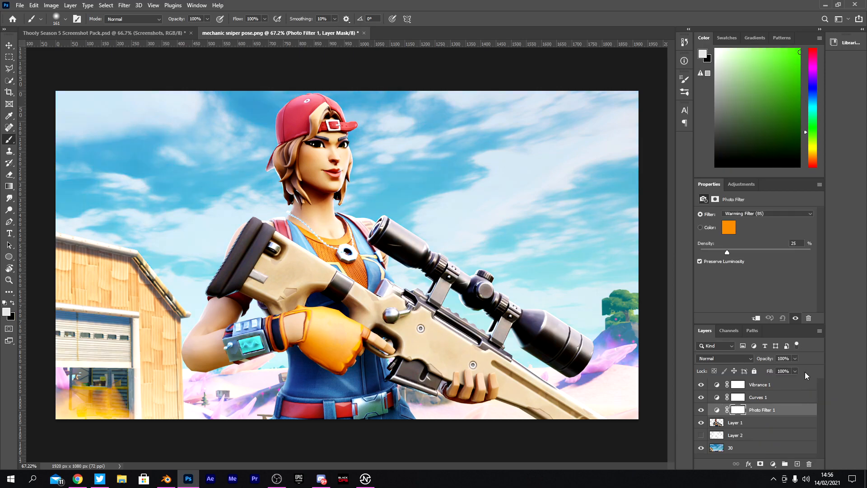
{"action": "left_click", "coordinate": [729, 227]}
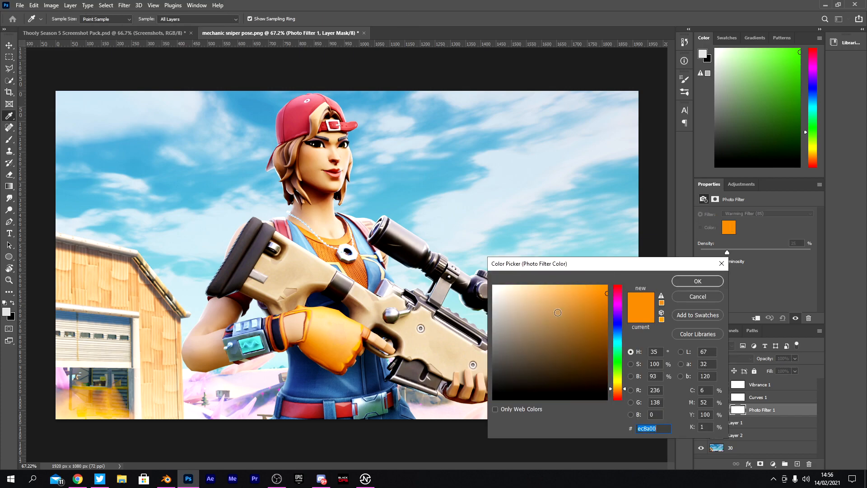
{"action": "left_click", "coordinate": [619, 341]}
{"action": "left_click", "coordinate": [589, 286]}
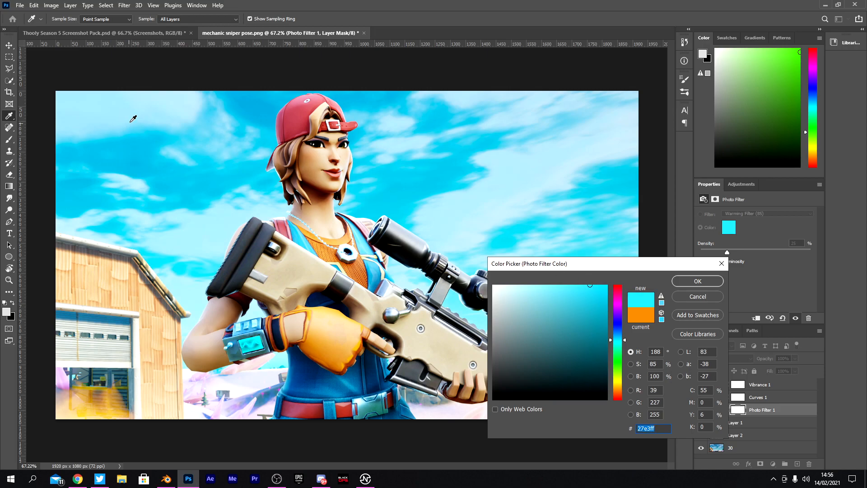
{"action": "left_click", "coordinate": [691, 281]}
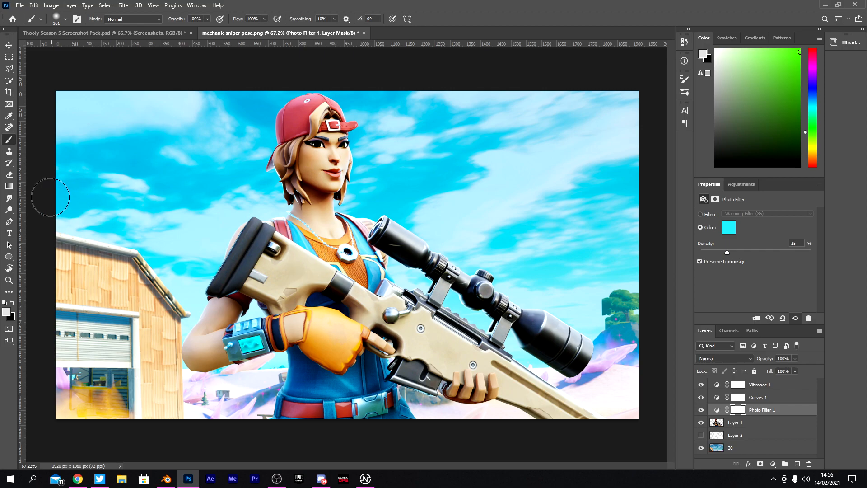
- Mask the Photo Filter off the character and rifle with a soft eraser of 167 px, enlarged to 241 px for the remaining area
{"action": "left_click", "coordinate": [10, 175]}
{"action": "mouse_move", "coordinate": [280, 248]}
{"action": "right_mouse_down", "text": "alt"}
{"action": "mouse_move", "coordinate": [317, 187]}
{"action": "mouse_move", "coordinate": [335, 186]}
{"action": "right_mouse_up", "text": "alt"}
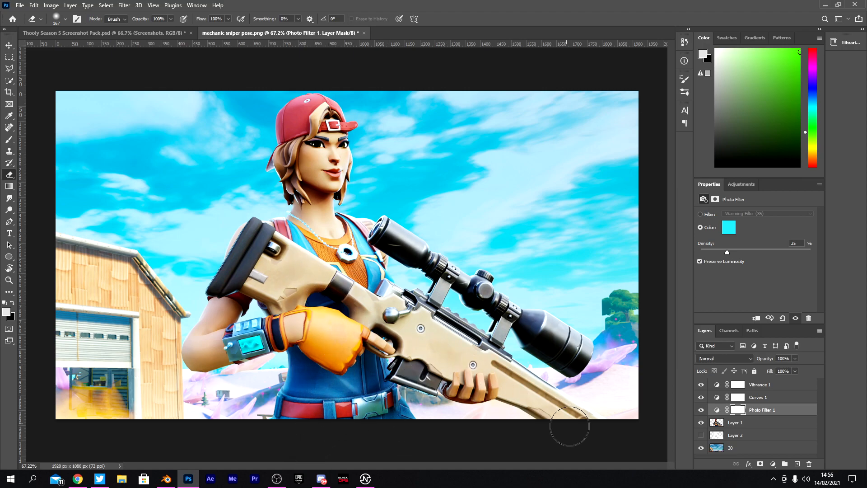
{"action": "mouse_move", "coordinate": [406, 272]}
{"action": "left_mouse_down"}
{"action": "mouse_move", "coordinate": [377, 271]}
{"action": "mouse_move", "coordinate": [290, 219]}
{"action": "mouse_move", "coordinate": [314, 172]}
{"action": "mouse_move", "coordinate": [296, 132]}
{"action": "left_mouse_up"}
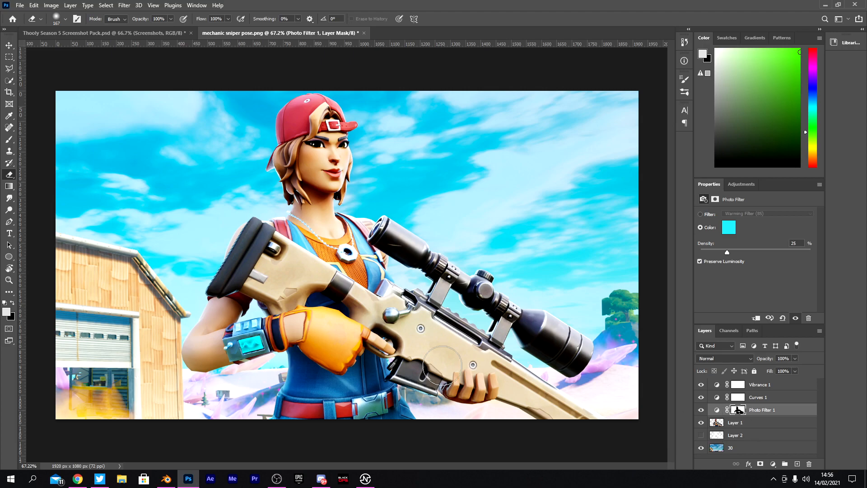
{"action": "right_click_drag", "start_coordinate": [375, 339], "coordinate": [394, 338], "text": "alt"}
{"action": "left_click_drag", "start_coordinate": [382, 332], "coordinate": [408, 346]}
{"action": "scroll", "coordinate": [237, 360], "scroll_direction": "down", "scroll_amount": 3, "text": "alt"}
{"action": "scroll", "coordinate": [235, 356], "scroll_direction": "up", "scroll_amount": 3, "text": "alt"}
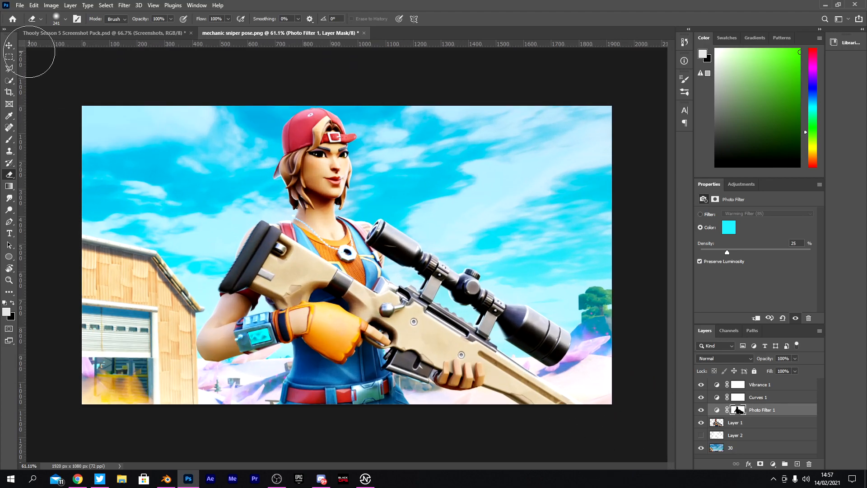
- Add a white Normal-mode Outer Glow to Layer 1 with opacity 30%, spread 15%, size 17 px, range 50% and jitter 16%
{"action": "left_click", "coordinate": [9, 45]}
{"action": "left_click", "coordinate": [737, 423]}
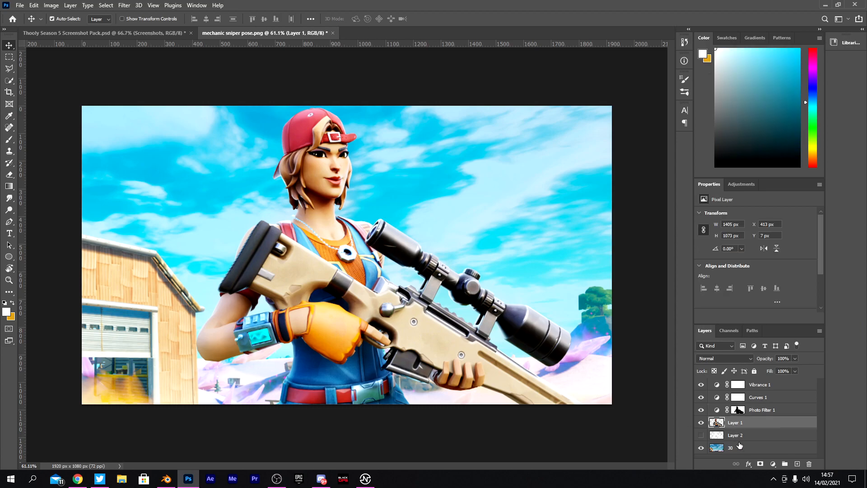
{"action": "left_click", "coordinate": [749, 464]}
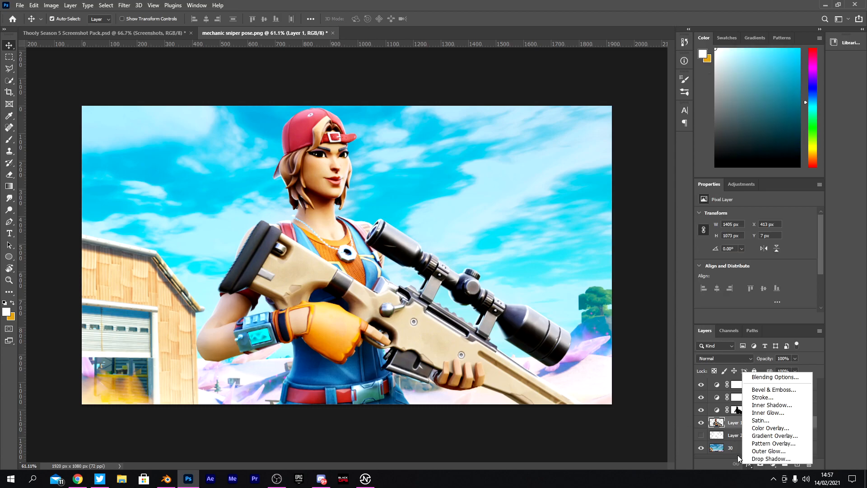
{"action": "left_click", "coordinate": [765, 428]}
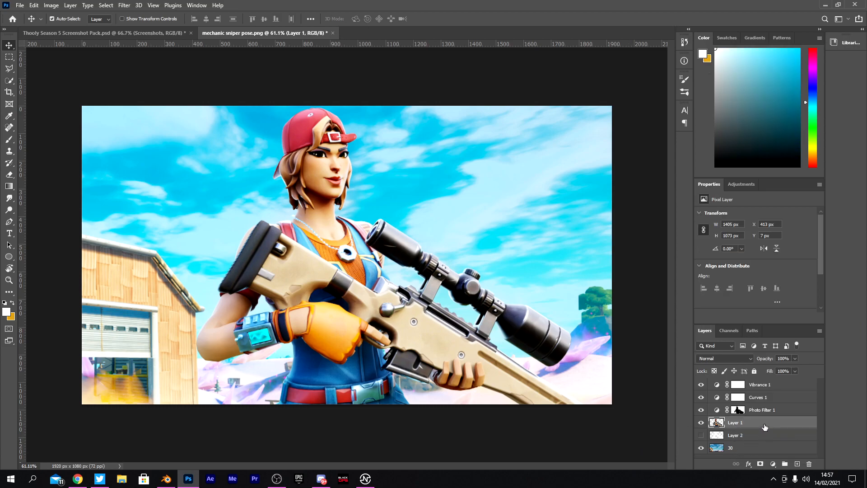
{"action": "double_click", "coordinate": [765, 426]}
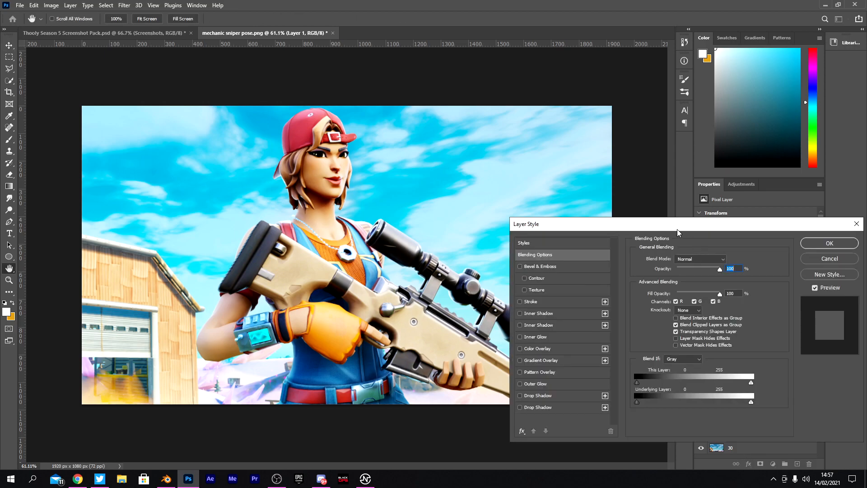
{"action": "left_click_drag", "start_coordinate": [678, 227], "coordinate": [370, 141]}
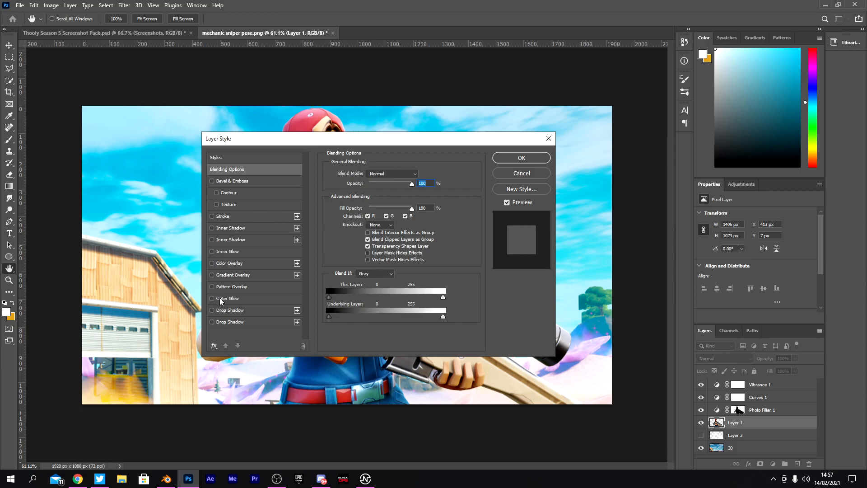
{"action": "left_click", "coordinate": [213, 299]}
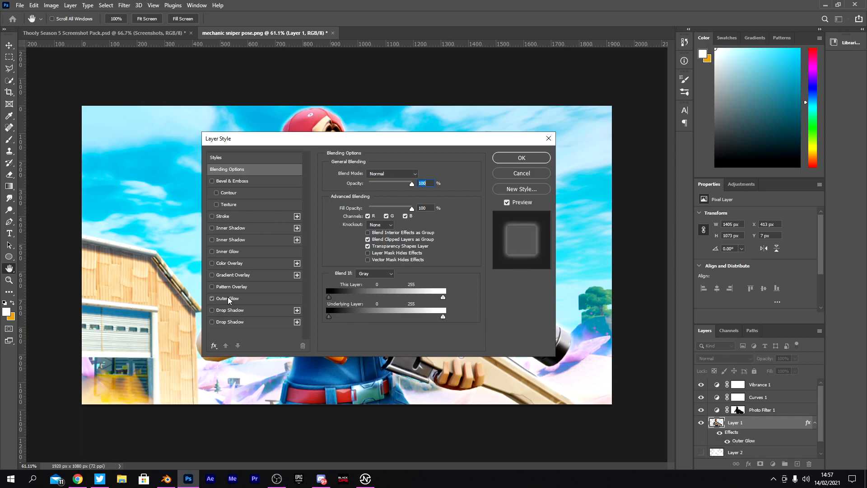
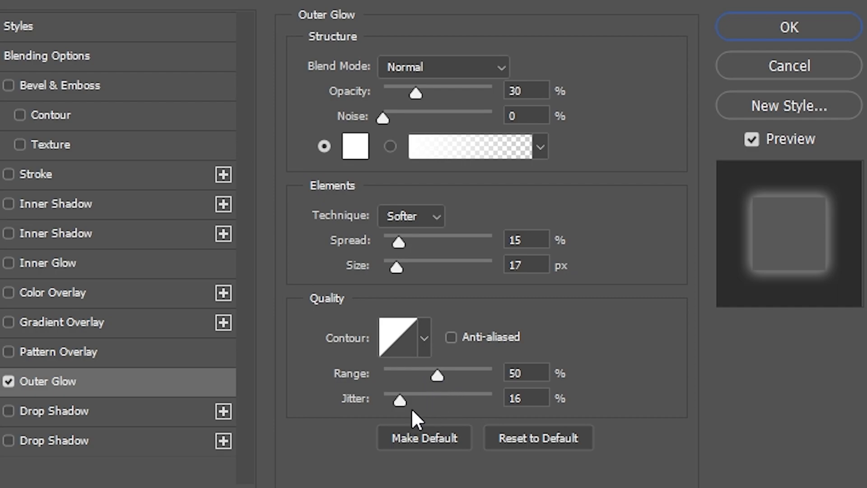
{"action": "left_click", "coordinate": [814, 26]}
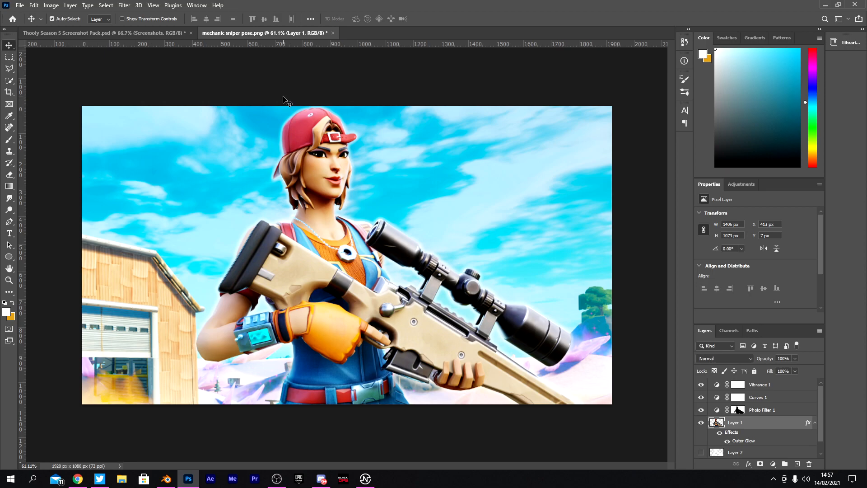
{"action": "scroll", "coordinate": [293, 111], "scroll_direction": "up", "scroll_amount": 10, "text": "alt"}
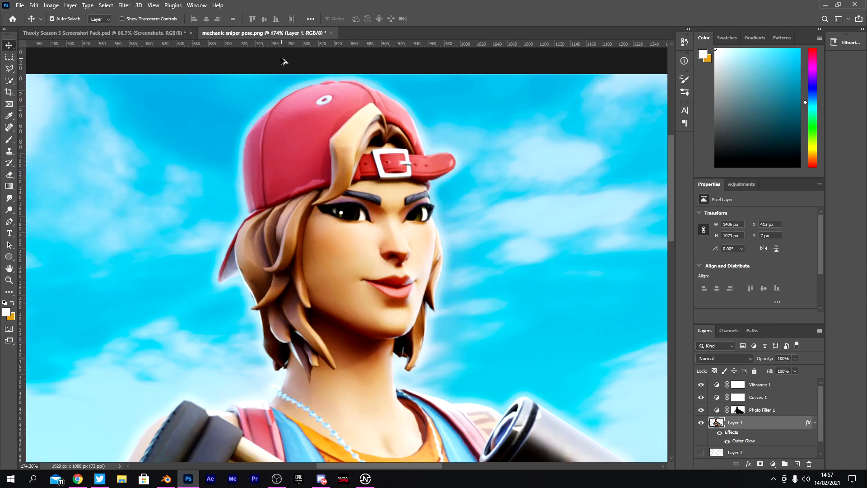
{"action": "scroll", "coordinate": [541, 161], "scroll_direction": "down", "scroll_amount": 10, "text": "alt"}
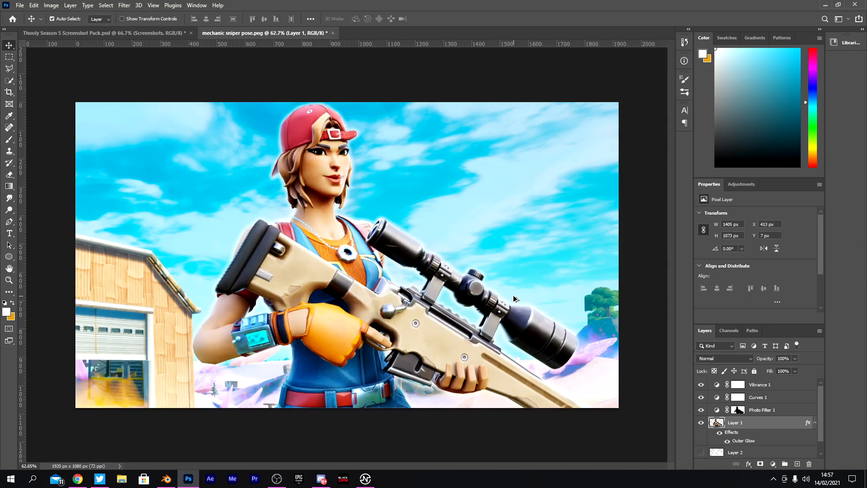
- Show the white glow on Layer 2 again and set its opacity to 15%
{"action": "scroll", "coordinate": [704, 445], "scroll_direction": "down", "scroll_amount": 1}
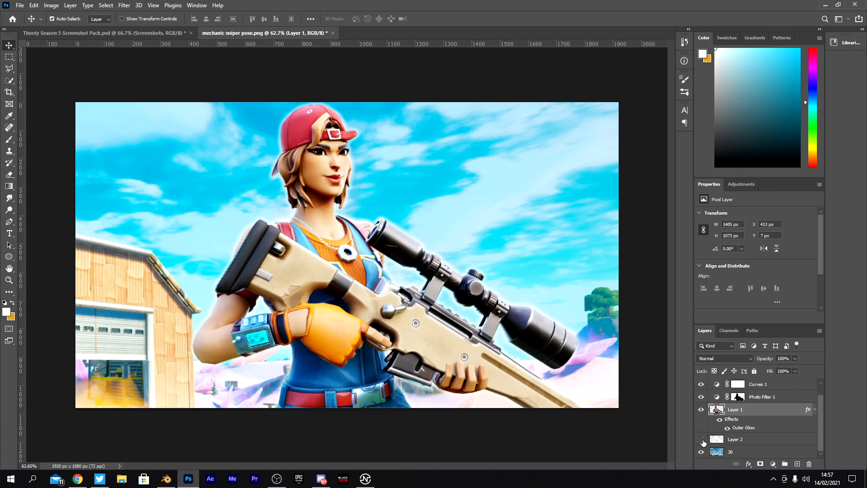
{"action": "left_click", "coordinate": [701, 439]}
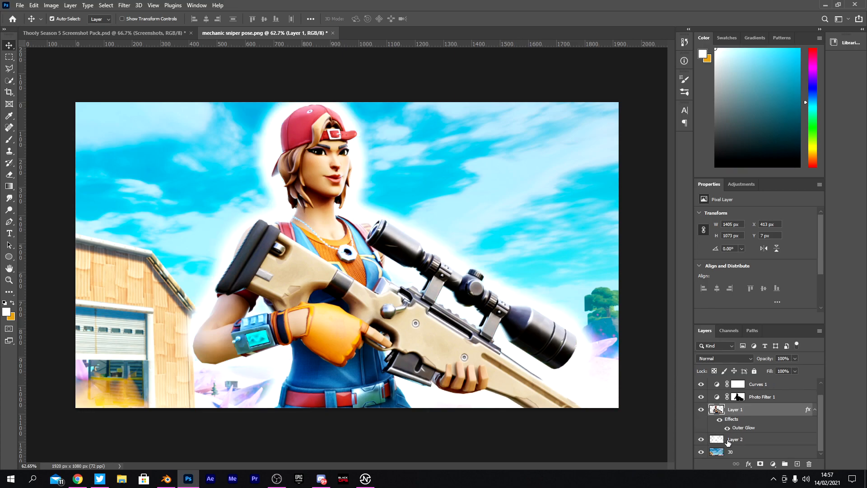
{"action": "left_click", "coordinate": [730, 440]}
{"action": "left_click_drag", "start_coordinate": [768, 360], "coordinate": [723, 370]}
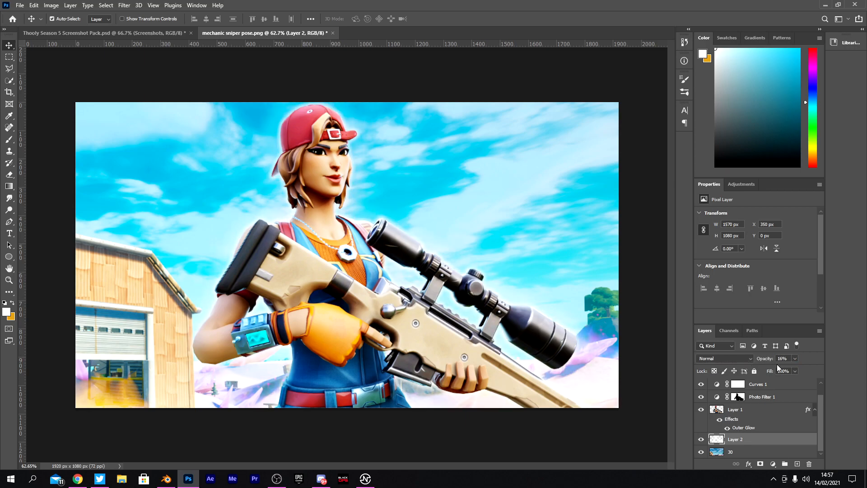
{"action": "type", "text": "15"}
{"action": "key", "text": "Return"}
{"action": "scroll", "coordinate": [275, 322], "scroll_direction": "up", "scroll_amount": 3, "text": "alt"}
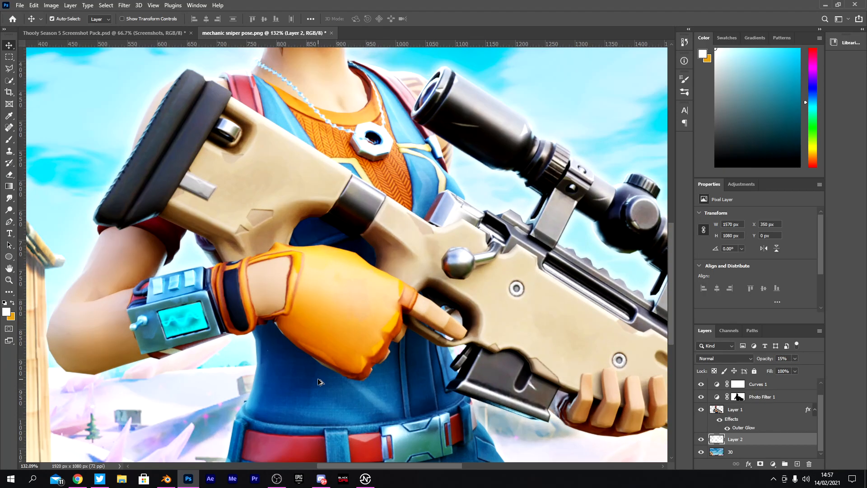
{"action": "scroll", "coordinate": [153, 209], "scroll_direction": "down", "scroll_amount": 1, "text": "alt"}
{"action": "scroll", "coordinate": [153, 209], "scroll_direction": "down", "scroll_amount": 2, "text": "alt"}
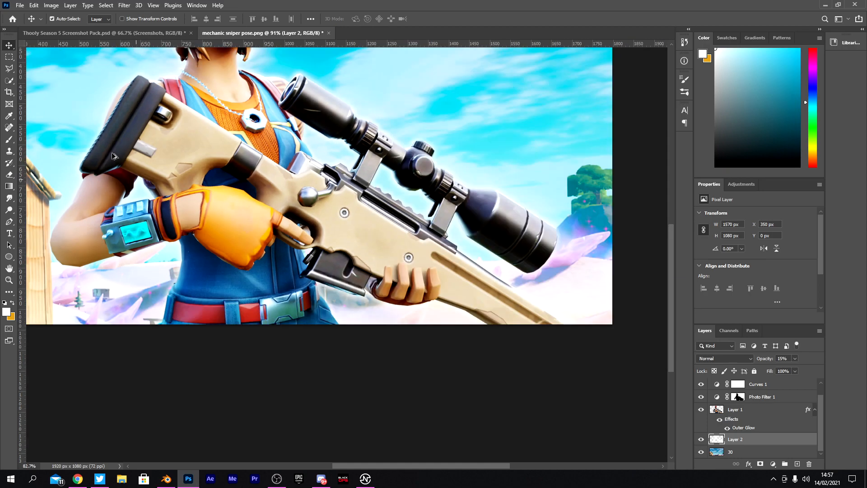
{"action": "scroll", "coordinate": [262, 164], "scroll_direction": "up", "scroll_amount": 2, "text": "alt"}
{"action": "scroll", "coordinate": [366, 249], "scroll_direction": "down", "scroll_amount": 1, "text": "alt"}
- Create a new layer clipped to Layer 1 and set it to Overlay blending at 65% opacity
{"action": "left_click", "coordinate": [761, 426]}
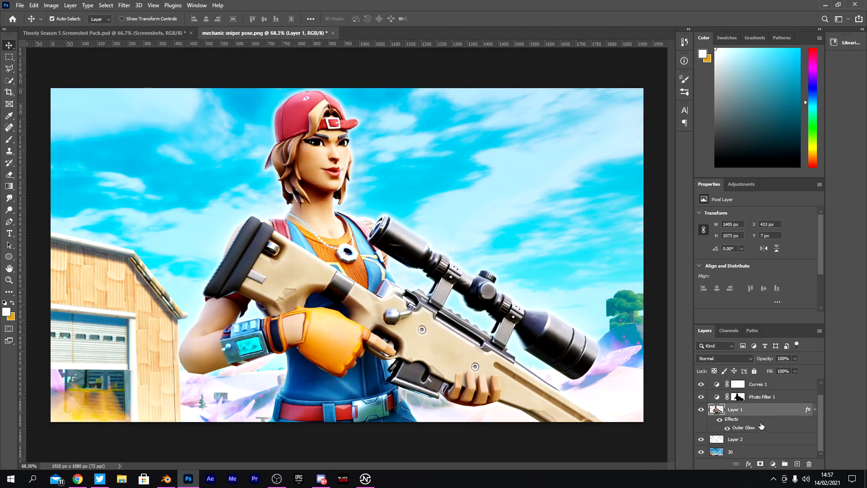
{"action": "left_click", "coordinate": [797, 464]}
{"action": "key", "text": "ctrl+alt+g"}
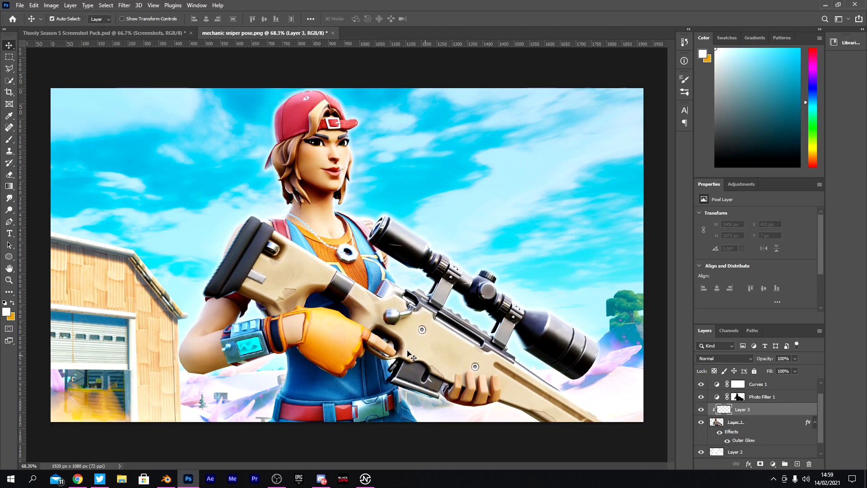
{"action": "left_click", "coordinate": [9, 139]}
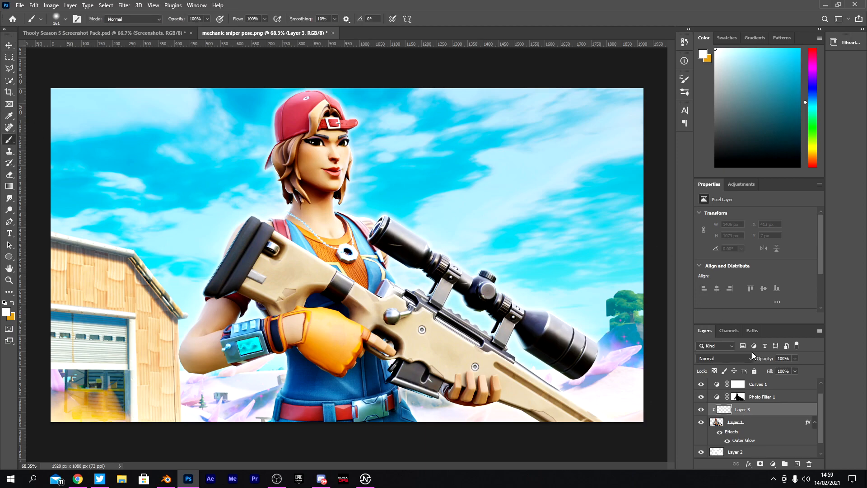
{"action": "left_click", "coordinate": [725, 359]}
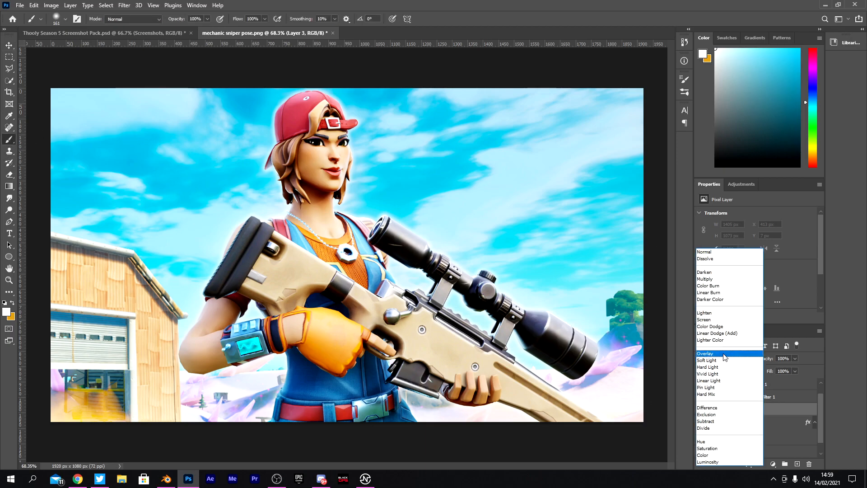
{"action": "left_click", "coordinate": [731, 355]}
{"action": "left_click", "coordinate": [786, 359]}
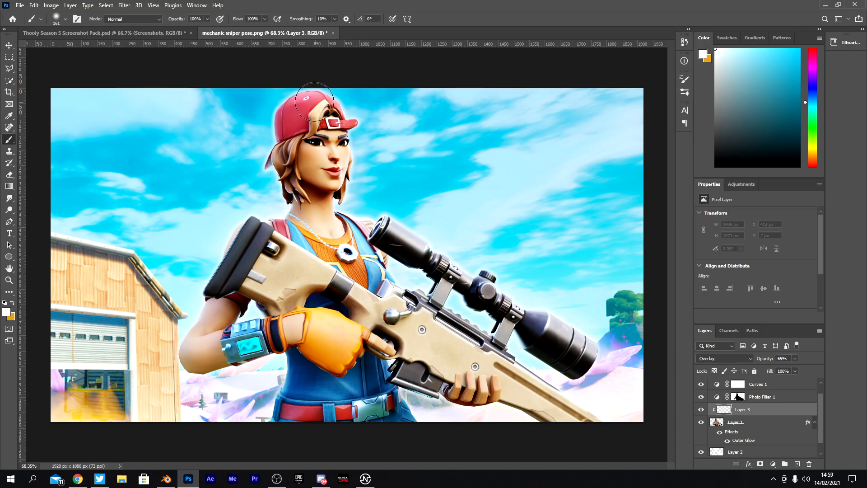
- Sample the cap's colour, shift it to pure bright red, paint over the cap and its rear tip, and lower the layer opacity to 33%
{"action": "scroll", "coordinate": [298, 95], "scroll_direction": "up", "scroll_amount": 5, "text": "alt"}
{"action": "left_click", "coordinate": [284, 107], "text": "alt"}
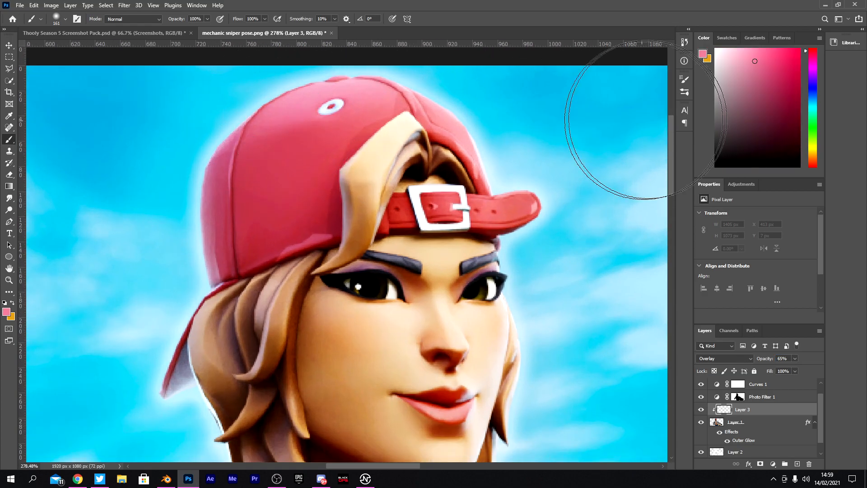
{"action": "left_click_drag", "start_coordinate": [799, 65], "coordinate": [807, 187]}
{"action": "mouse_move", "coordinate": [262, 97]}
{"action": "right_mouse_down", "text": "alt"}
{"action": "mouse_move", "coordinate": [246, 115]}
{"action": "mouse_move", "coordinate": [219, 116]}
{"action": "right_mouse_up", "text": "alt"}
{"action": "mouse_move", "coordinate": [235, 124]}
{"action": "left_mouse_down"}
{"action": "mouse_move", "coordinate": [194, 174]}
{"action": "mouse_move", "coordinate": [205, 197]}
{"action": "mouse_move", "coordinate": [286, 212]}
{"action": "mouse_move", "coordinate": [343, 95]}
{"action": "mouse_move", "coordinate": [392, 78]}
{"action": "mouse_move", "coordinate": [497, 136]}
{"action": "left_mouse_up"}
{"action": "right_click_drag", "start_coordinate": [533, 205], "coordinate": [514, 205], "text": "alt"}
{"action": "left_click_drag", "start_coordinate": [513, 205], "coordinate": [436, 209]}
{"action": "left_click_drag", "start_coordinate": [766, 361], "coordinate": [751, 363]}
{"action": "mouse_move", "coordinate": [154, 397]}
{"action": "left_mouse_down"}
{"action": "mouse_move", "coordinate": [150, 378]}
{"action": "mouse_move", "coordinate": [179, 387]}
{"action": "left_mouse_up"}
- Paint the red over both shoulder straps with a 34 px brush and ready a 6 px eraser for trimming the spill
{"action": "scroll", "coordinate": [180, 387], "scroll_direction": "down", "scroll_amount": 2}
{"action": "scroll", "coordinate": [196, 333], "scroll_direction": "down", "scroll_amount": 8}
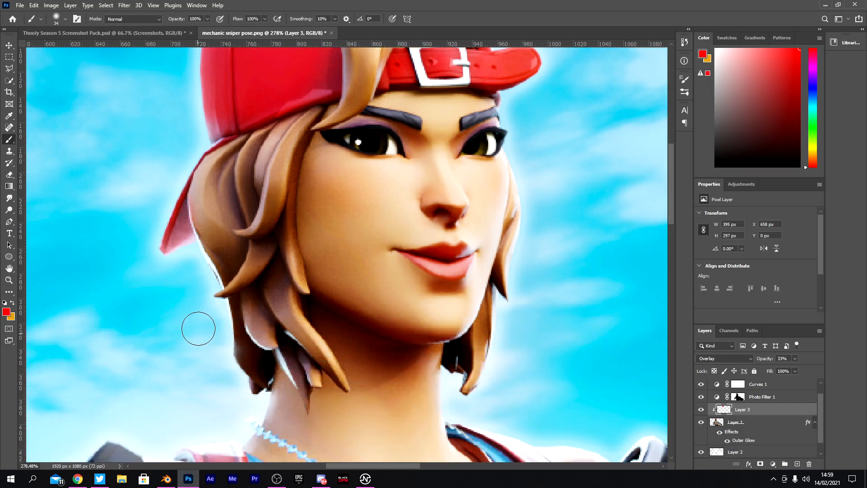
{"action": "mouse_move", "coordinate": [232, 350]}
{"action": "left_mouse_down"}
{"action": "mouse_move", "coordinate": [218, 320]}
{"action": "mouse_move", "coordinate": [232, 350]}
{"action": "mouse_move", "coordinate": [247, 349]}
{"action": "left_mouse_up"}
{"action": "mouse_move", "coordinate": [558, 327]}
{"action": "left_mouse_down"}
{"action": "mouse_move", "coordinate": [520, 293]}
{"action": "mouse_move", "coordinate": [585, 370]}
{"action": "mouse_move", "coordinate": [516, 295]}
{"action": "left_mouse_up"}
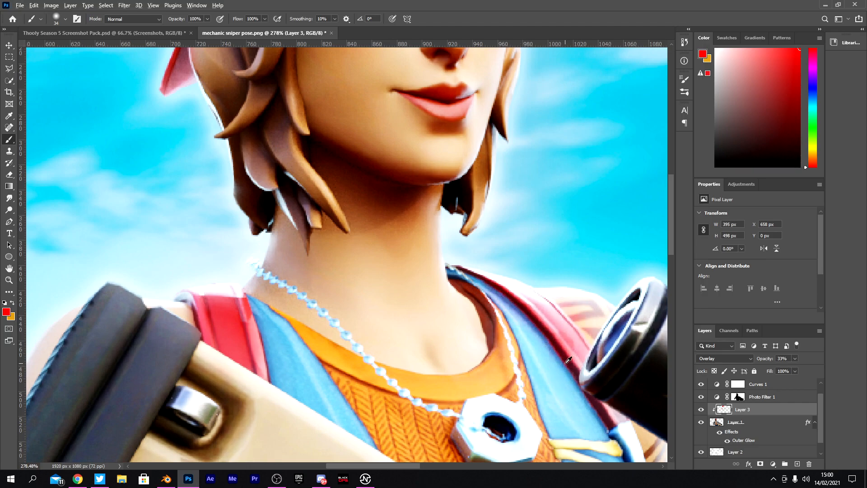
{"action": "scroll", "coordinate": [559, 351], "scroll_direction": "up", "scroll_amount": 3, "text": "alt"}
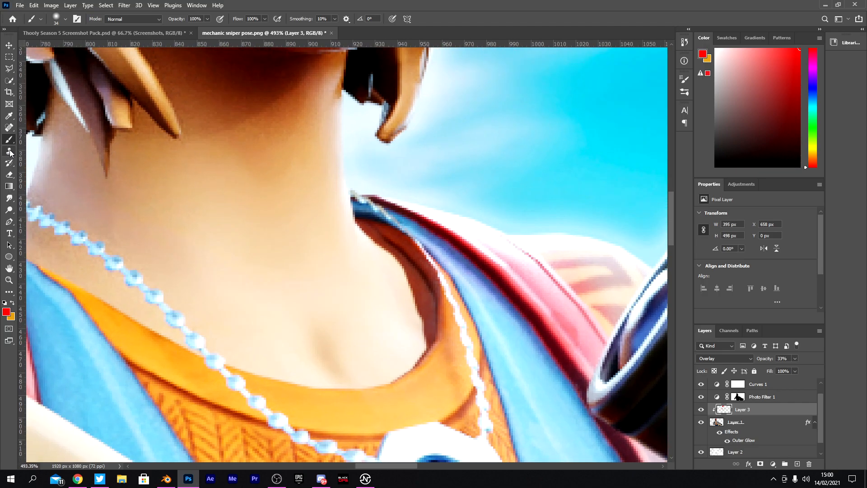
{"action": "left_click", "coordinate": [9, 174]}
{"action": "right_click_drag", "start_coordinate": [409, 321], "coordinate": [374, 324], "text": "alt"}
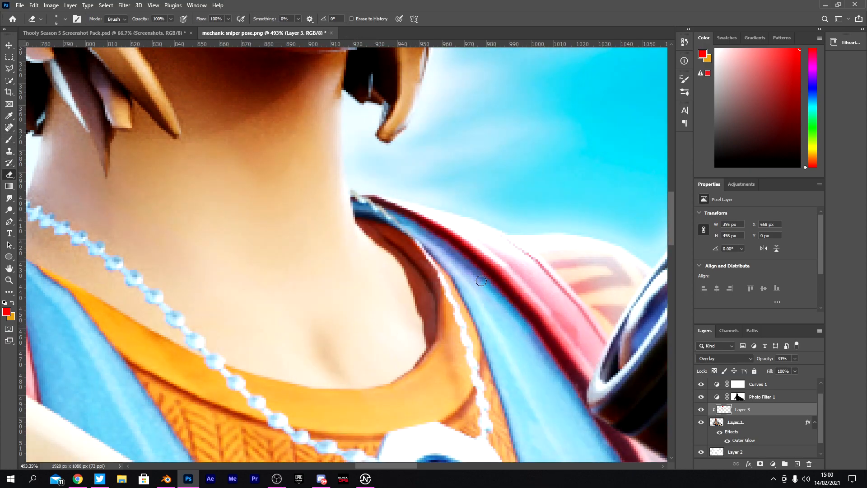
- Paint the red sleeve edge below the rifle stock, reducing the brush to 10 px for the narrow part
{"action": "scroll", "coordinate": [357, 202], "scroll_direction": "down", "scroll_amount": 8, "text": "alt"}
{"action": "scroll", "coordinate": [336, 403], "scroll_direction": "up", "scroll_amount": 4, "text": "alt"}
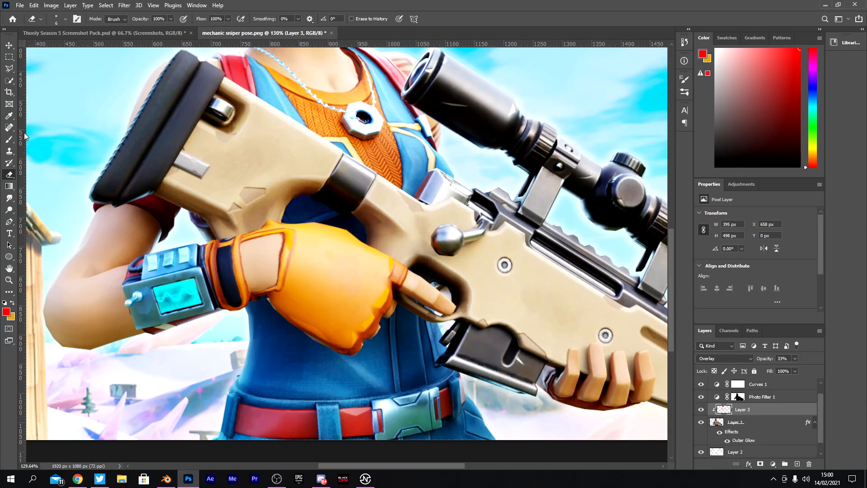
{"action": "left_click", "coordinate": [9, 139]}
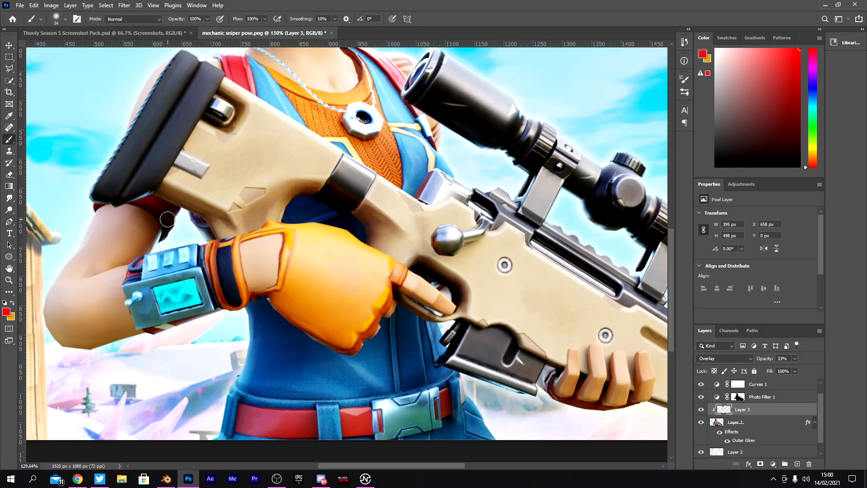
{"action": "left_click_drag", "start_coordinate": [165, 209], "coordinate": [97, 203]}
{"action": "right_click_drag", "start_coordinate": [91, 211], "coordinate": [89, 210], "text": "alt"}
{"action": "scroll", "coordinate": [193, 274], "scroll_direction": "down", "scroll_amount": 2}
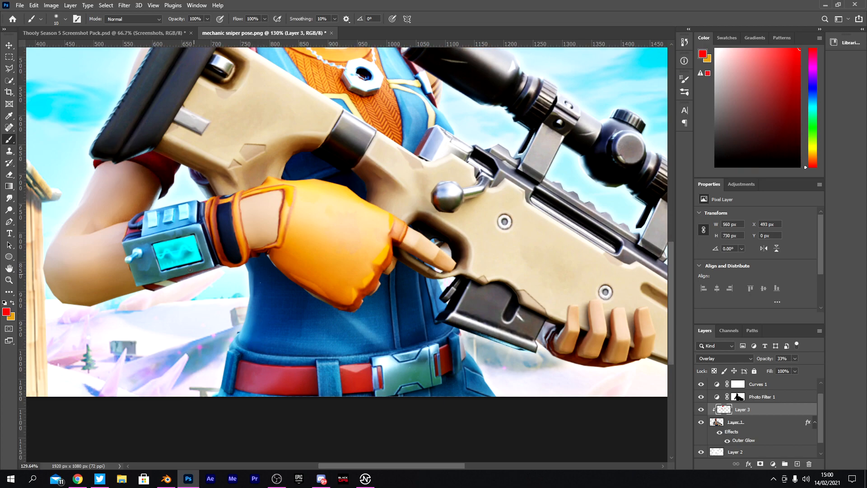
{"action": "left_click", "coordinate": [9, 174]}
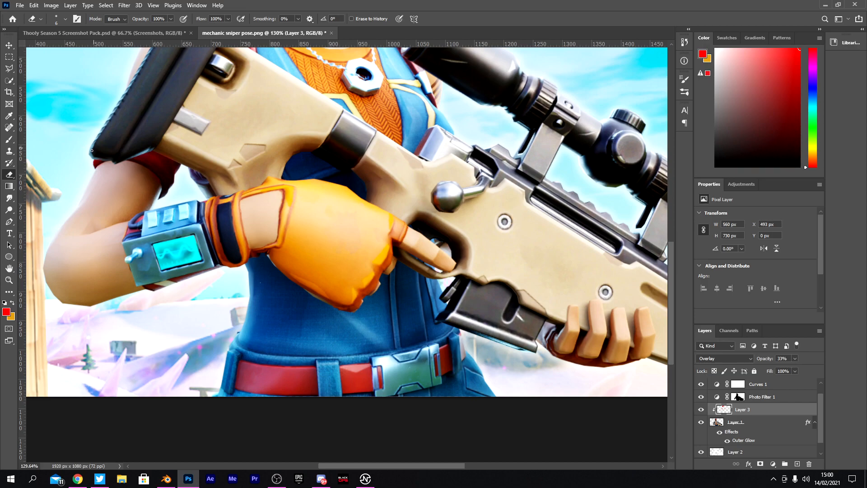
- Paint the red over the belt on both sides of the buckle with a 53 px brush
{"action": "left_click", "coordinate": [9, 139]}
{"action": "right_click_drag", "start_coordinate": [257, 356], "coordinate": [280, 356], "text": "alt"}
{"action": "left_click_drag", "start_coordinate": [244, 373], "coordinate": [356, 379]}
{"action": "left_click_drag", "start_coordinate": [445, 372], "coordinate": [447, 368]}
- Sample the glove's orange, make it more saturated, and paint over the glove and the orange shirt with a 48 px brush
{"action": "left_click", "coordinate": [338, 221], "text": "alt"}
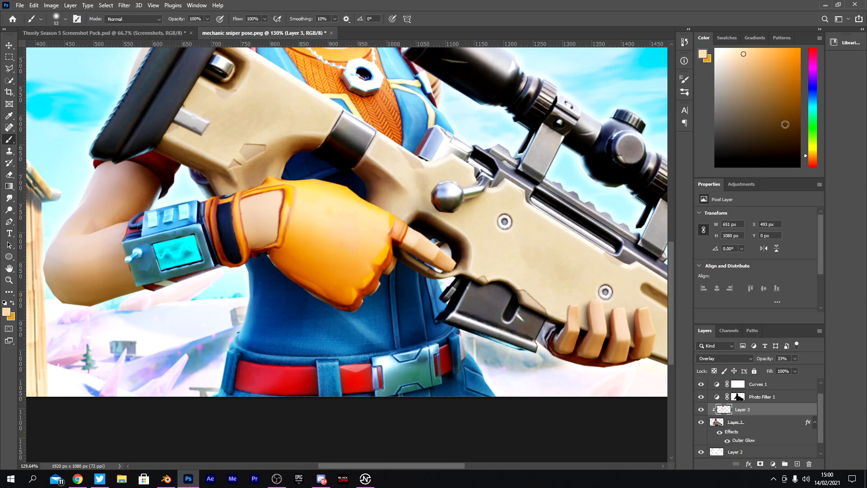
{"action": "mouse_move", "coordinate": [338, 230]}
{"action": "right_mouse_down", "text": "alt"}
{"action": "mouse_move", "coordinate": [350, 229]}
{"action": "mouse_move", "coordinate": [296, 241]}
{"action": "right_mouse_up", "text": "alt"}
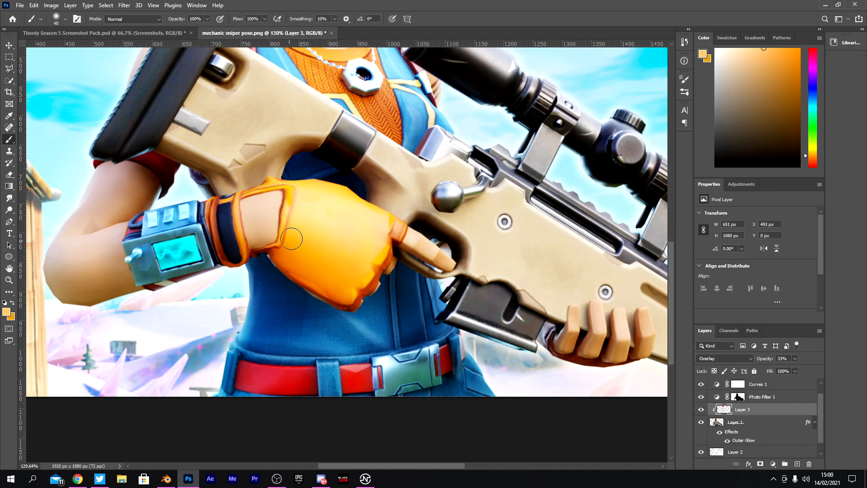
{"action": "scroll", "coordinate": [382, 260], "scroll_direction": "up", "scroll_amount": 5}
{"action": "mouse_move", "coordinate": [382, 260]}
{"action": "left_mouse_down"}
{"action": "mouse_move", "coordinate": [331, 239]}
{"action": "mouse_move", "coordinate": [317, 217]}
{"action": "mouse_move", "coordinate": [357, 197]}
{"action": "left_mouse_up"}
{"action": "scroll", "coordinate": [357, 198], "scroll_direction": "down", "scroll_amount": 2, "text": "alt"}
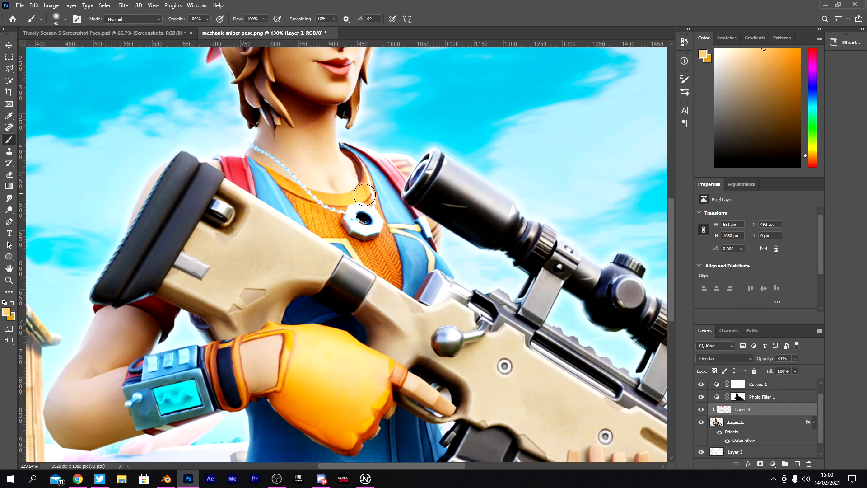
- Merge the clipped colour layer with Layer 1 into a single character layer
{"action": "scroll", "coordinate": [351, 269], "scroll_direction": "down", "scroll_amount": 3, "text": "alt"}
{"action": "scroll", "coordinate": [347, 272], "scroll_direction": "up", "scroll_amount": 4, "text": "alt"}
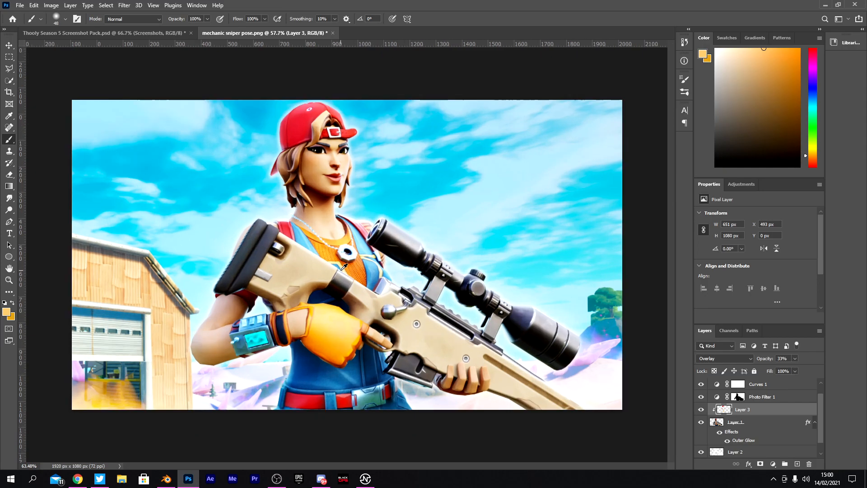
{"action": "scroll", "coordinate": [341, 276], "scroll_direction": "down", "scroll_amount": 3, "text": "alt"}
{"action": "left_click", "coordinate": [757, 432], "text": "ctrl"}
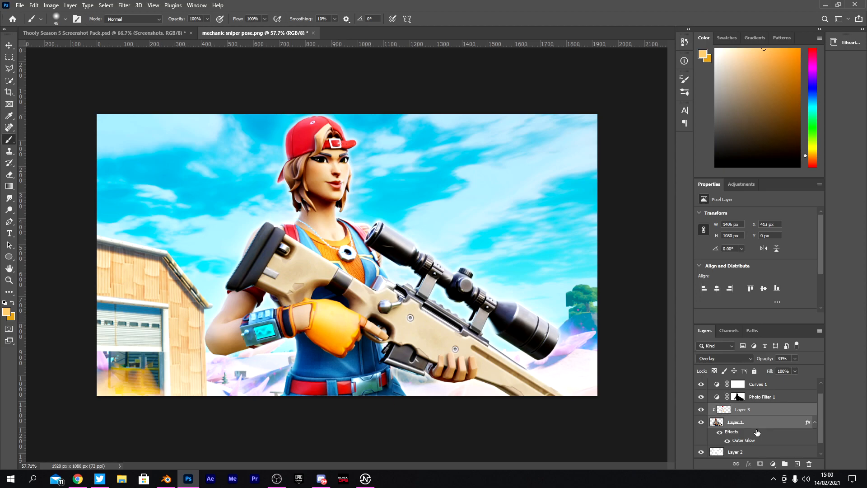
{"action": "key", "text": "ctrl+e"}
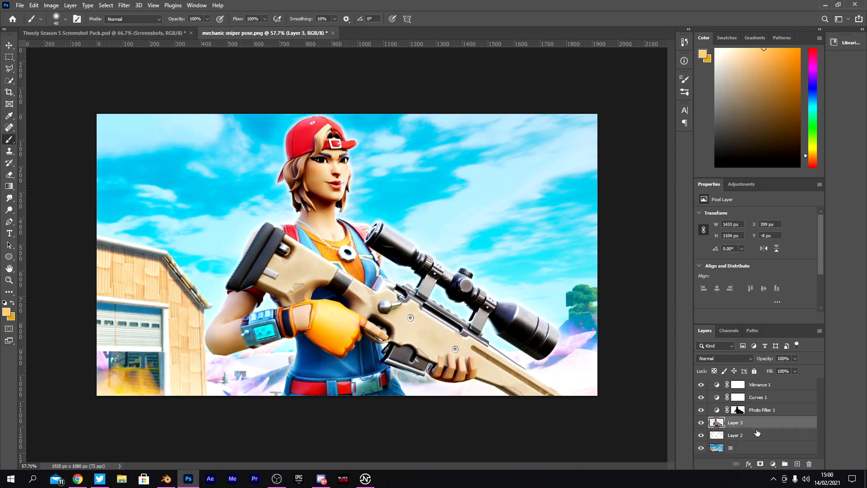
- Duplicate the character layer and apply the Oil Paint filter to the copy: Stylization 3.1, Cleanliness 5.9, Scale 1.4, Bristle Detail 1.6
{"action": "key", "text": "ctrl+j"}
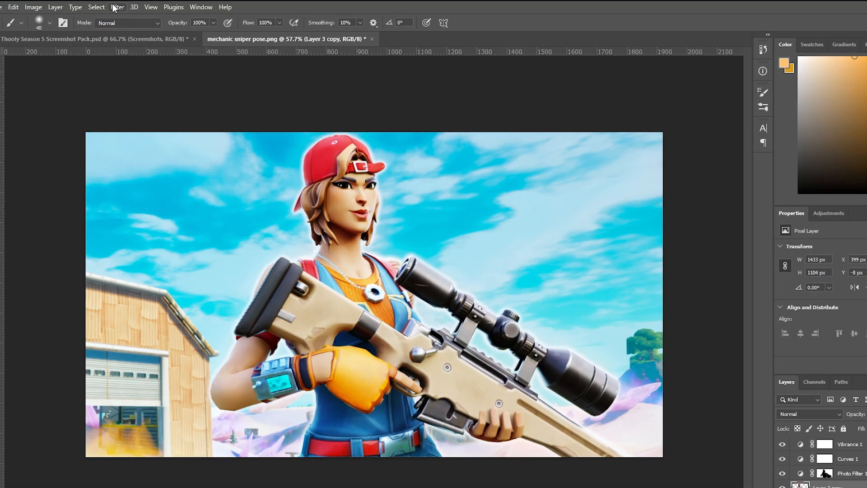
{"action": "left_click", "coordinate": [123, 5]}
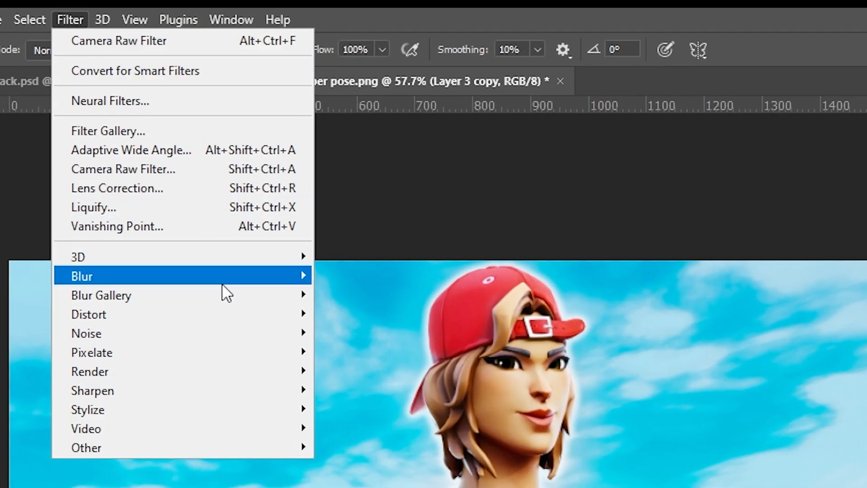
{"action": "mouse_move", "coordinate": [200, 141]}
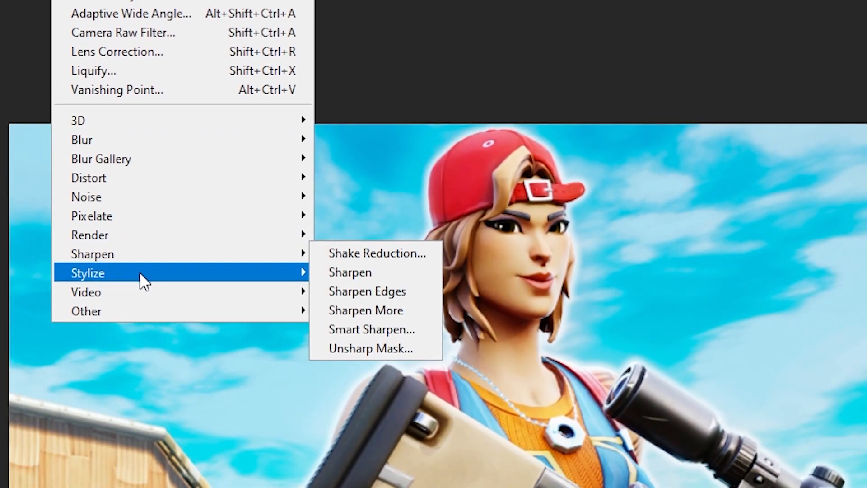
{"action": "mouse_move", "coordinate": [140, 273]}
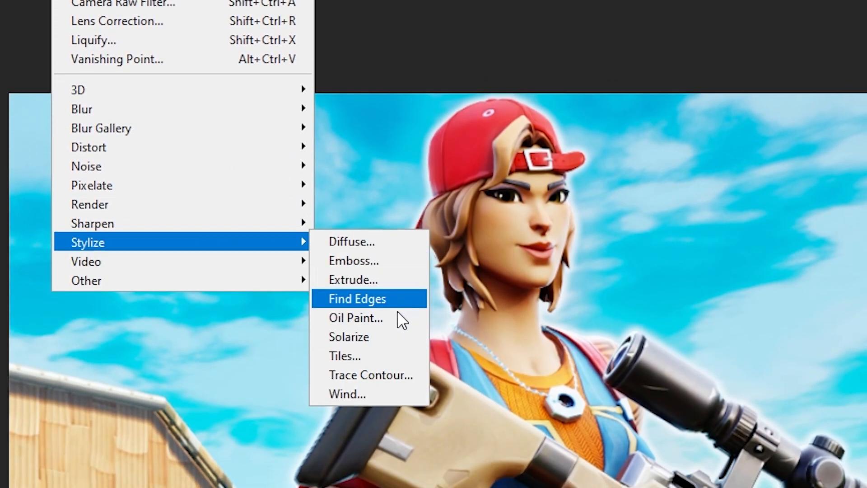
{"action": "left_click", "coordinate": [390, 349]}
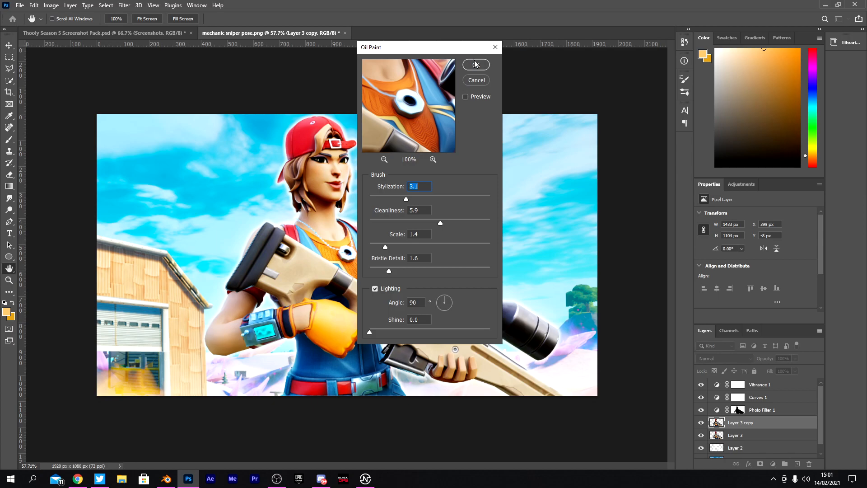
{"action": "left_click", "coordinate": [476, 65]}
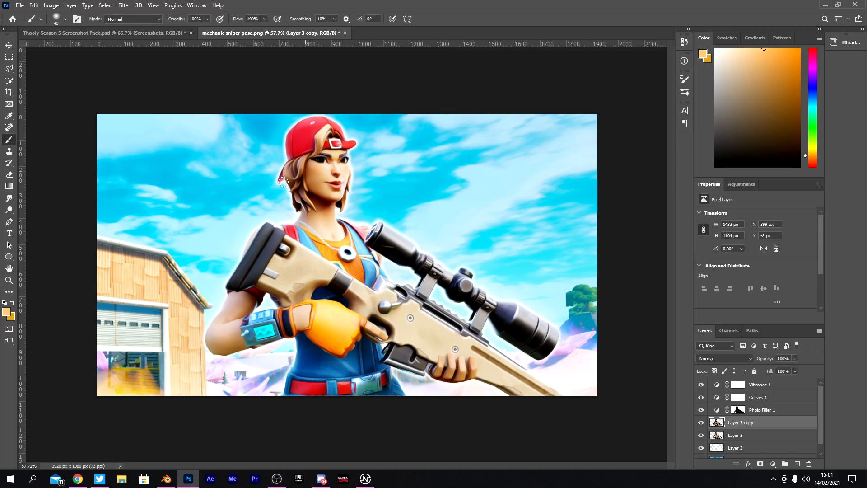
- Erase the oil-paint copy over both eyes, the lips and the hair at the cap opening with a 37 px eraser
{"action": "left_click", "coordinate": [9, 175]}
{"action": "mouse_move", "coordinate": [336, 221]}
{"action": "right_mouse_down", "text": "alt"}
{"action": "mouse_move", "coordinate": [373, 217]}
{"action": "mouse_move", "coordinate": [358, 215]}
{"action": "right_mouse_up", "text": "alt"}
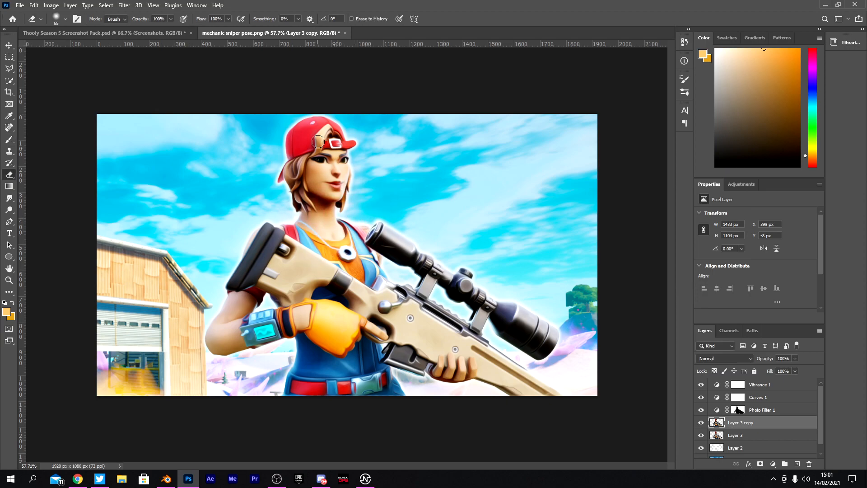
{"action": "scroll", "coordinate": [329, 140], "scroll_direction": "up", "scroll_amount": 10, "text": "alt"}
{"action": "right_click_drag", "start_coordinate": [266, 228], "coordinate": [244, 226], "text": "alt"}
{"action": "mouse_move", "coordinate": [268, 259]}
{"action": "left_mouse_down"}
{"action": "mouse_move", "coordinate": [296, 271]}
{"action": "mouse_move", "coordinate": [316, 217]}
{"action": "mouse_move", "coordinate": [261, 253]}
{"action": "left_mouse_up"}
{"action": "mouse_move", "coordinate": [397, 260]}
{"action": "left_mouse_down"}
{"action": "mouse_move", "coordinate": [420, 239]}
{"action": "mouse_move", "coordinate": [432, 250]}
{"action": "mouse_move", "coordinate": [423, 267]}
{"action": "mouse_move", "coordinate": [407, 266]}
{"action": "left_mouse_up"}
{"action": "mouse_move", "coordinate": [357, 402]}
{"action": "left_mouse_down"}
{"action": "mouse_move", "coordinate": [398, 400]}
{"action": "mouse_move", "coordinate": [336, 400]}
{"action": "left_mouse_up"}
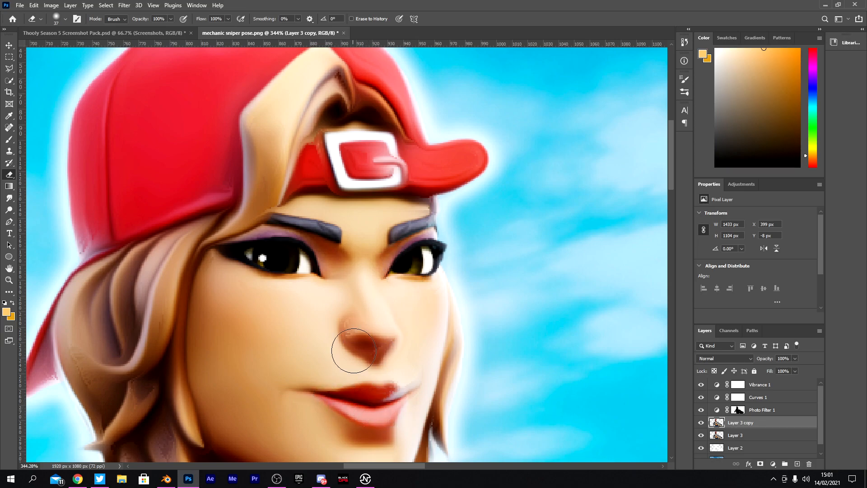
{"action": "mouse_move", "coordinate": [304, 116]}
{"action": "left_mouse_down"}
{"action": "mouse_move", "coordinate": [357, 117]}
{"action": "mouse_move", "coordinate": [326, 130]}
{"action": "left_mouse_up"}
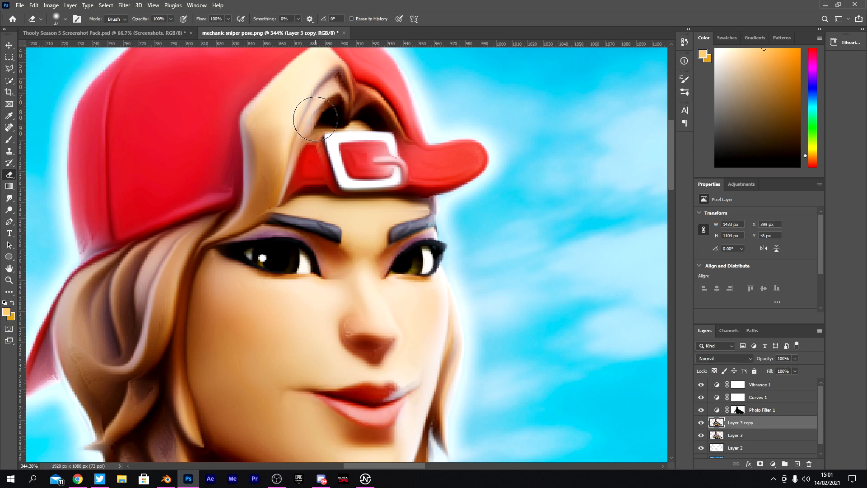
{"action": "scroll", "coordinate": [299, 270], "scroll_direction": "down", "scroll_amount": 5, "text": "alt"}
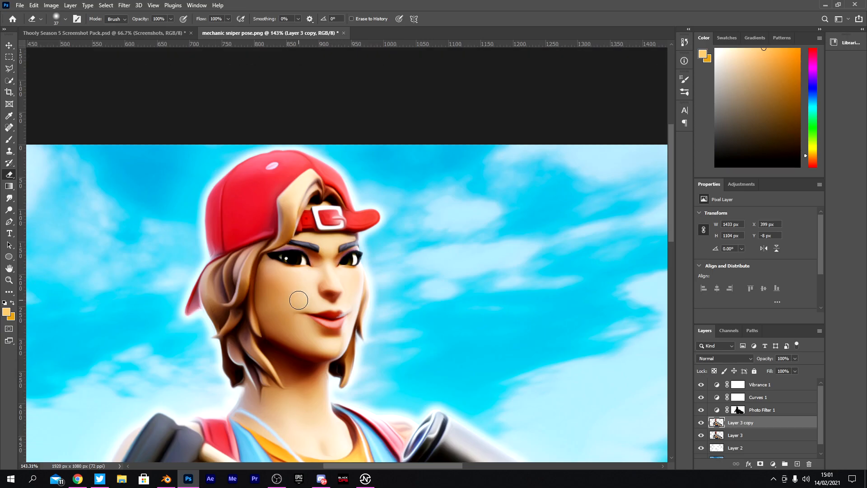
{"action": "scroll", "coordinate": [297, 299], "scroll_direction": "down", "scroll_amount": 3, "text": "alt"}
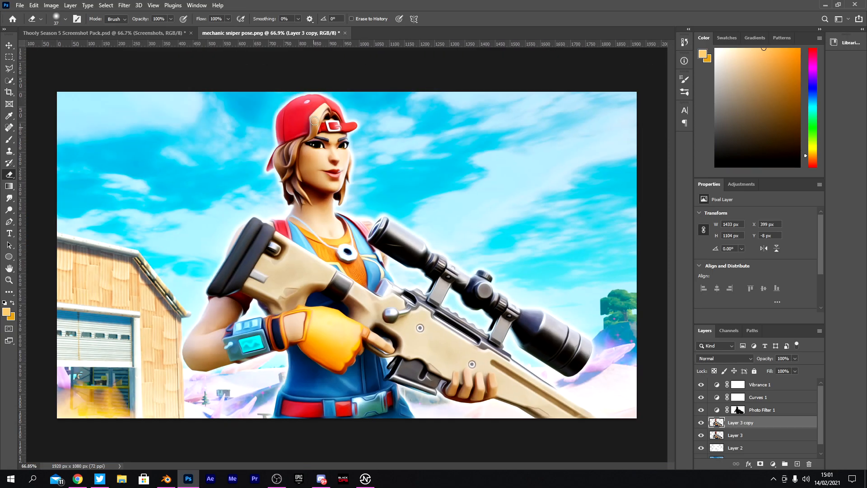
- Erase the oil-paint copy over the character's hands and fingers on the rifle with a 102 px eraser
{"action": "scroll", "coordinate": [313, 126], "scroll_direction": "up", "scroll_amount": 4, "text": "alt"}
{"action": "scroll", "coordinate": [267, 417], "scroll_direction": "down", "scroll_amount": 5, "text": "alt"}
{"action": "scroll", "coordinate": [305, 352], "scroll_direction": "up", "scroll_amount": 6, "text": "alt"}
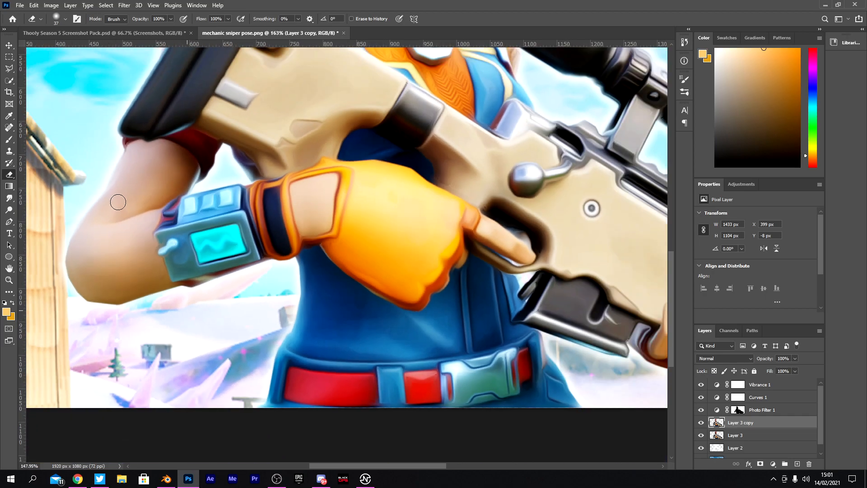
{"action": "scroll", "coordinate": [104, 59], "scroll_direction": "up", "scroll_amount": 3}
{"action": "scroll", "coordinate": [244, 147], "scroll_direction": "up", "scroll_amount": 4, "text": "alt"}
{"action": "scroll", "coordinate": [128, 350], "scroll_direction": "down", "scroll_amount": 5, "text": "alt"}
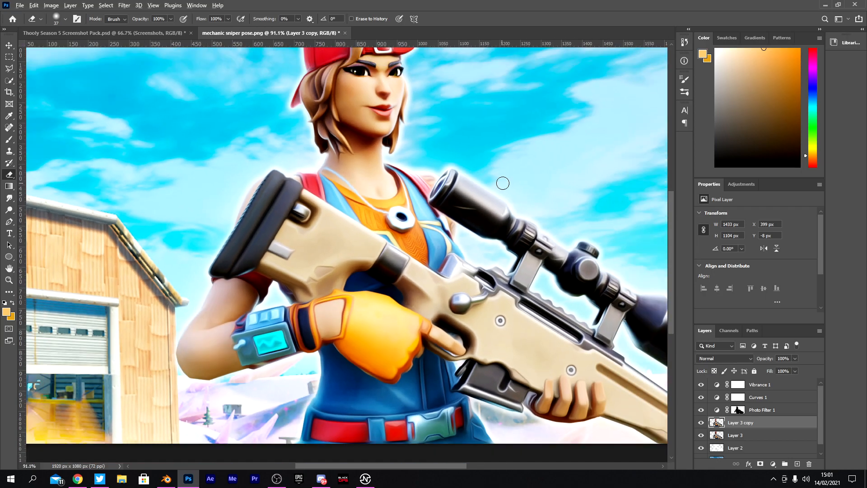
{"action": "scroll", "coordinate": [501, 182], "scroll_direction": "up", "scroll_amount": 2, "text": "alt"}
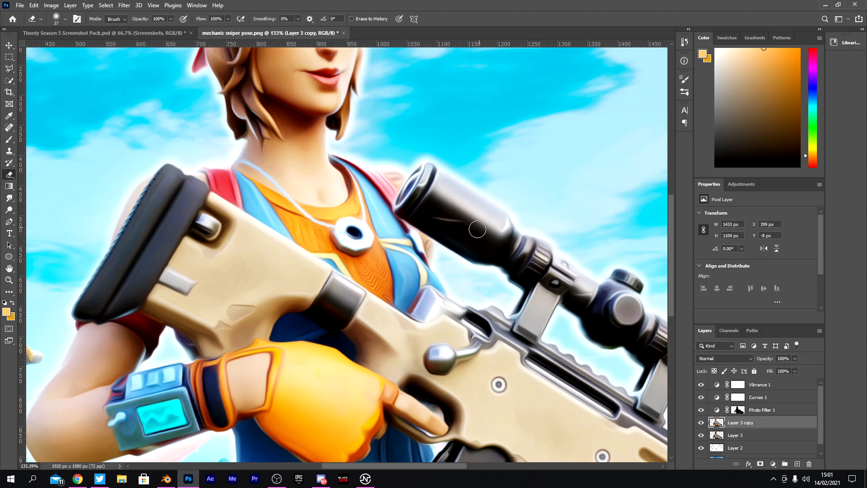
{"action": "scroll", "coordinate": [502, 237], "scroll_direction": "down", "scroll_amount": 3, "text": "alt"}
{"action": "scroll", "coordinate": [545, 435], "scroll_direction": "up", "scroll_amount": 3, "text": "alt"}
{"action": "right_click_drag", "start_coordinate": [338, 293], "coordinate": [361, 297], "text": "alt"}
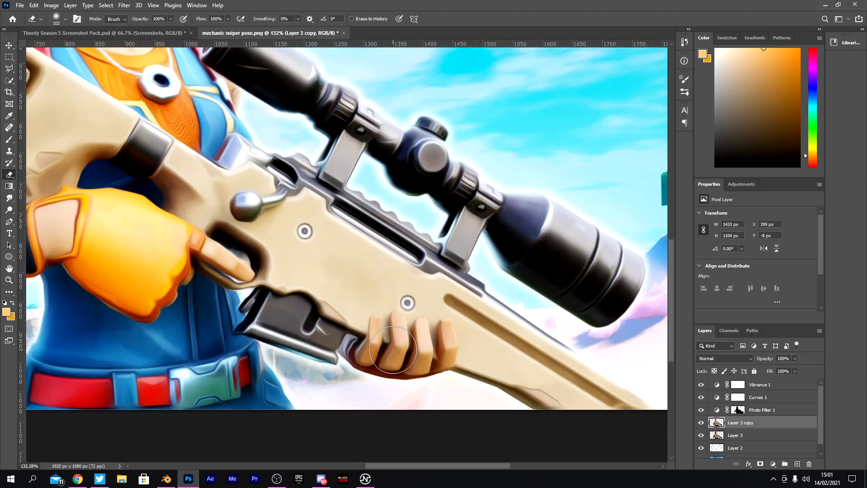
{"action": "mouse_move", "coordinate": [187, 246]}
{"action": "left_mouse_down"}
{"action": "mouse_move", "coordinate": [246, 266]}
{"action": "mouse_move", "coordinate": [232, 256]}
{"action": "mouse_move", "coordinate": [205, 276]}
{"action": "left_mouse_up"}
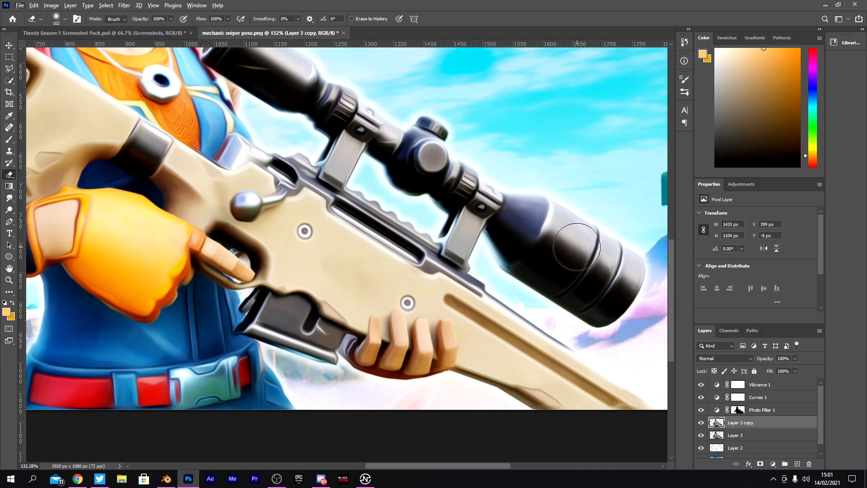
- Check the oil-painted rifle and face, and reduce the eraser to 73 px for the necklace area
{"action": "scroll", "coordinate": [591, 353], "scroll_direction": "down", "scroll_amount": 5, "text": "alt"}
{"action": "scroll", "coordinate": [604, 430], "scroll_direction": "up", "scroll_amount": 4, "text": "alt"}
{"action": "scroll", "coordinate": [583, 433], "scroll_direction": "up", "scroll_amount": 2, "text": "alt"}
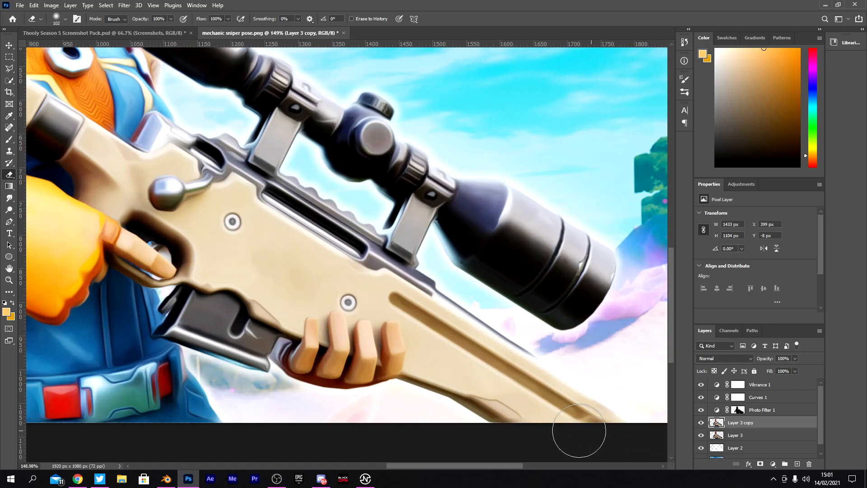
{"action": "scroll", "coordinate": [317, 339], "scroll_direction": "down", "scroll_amount": 4, "text": "alt"}
{"action": "scroll", "coordinate": [305, 141], "scroll_direction": "up", "scroll_amount": 3, "text": "alt"}
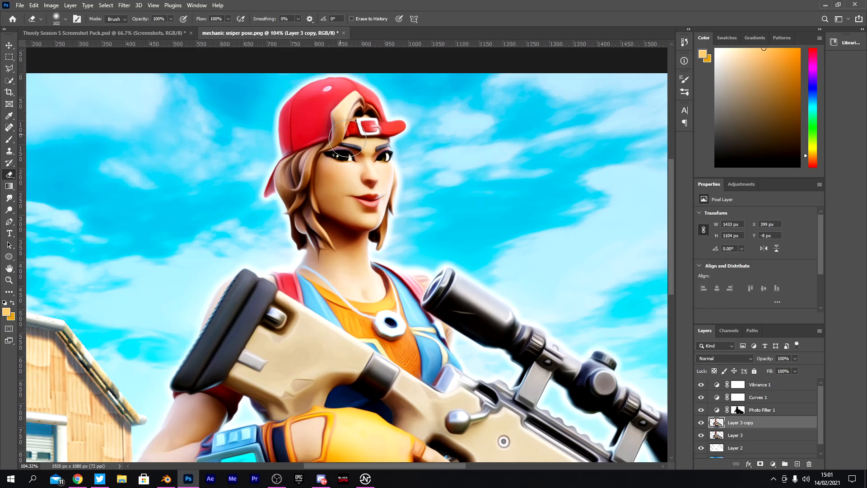
{"action": "right_click_drag", "start_coordinate": [389, 382], "coordinate": [376, 389], "text": "alt"}
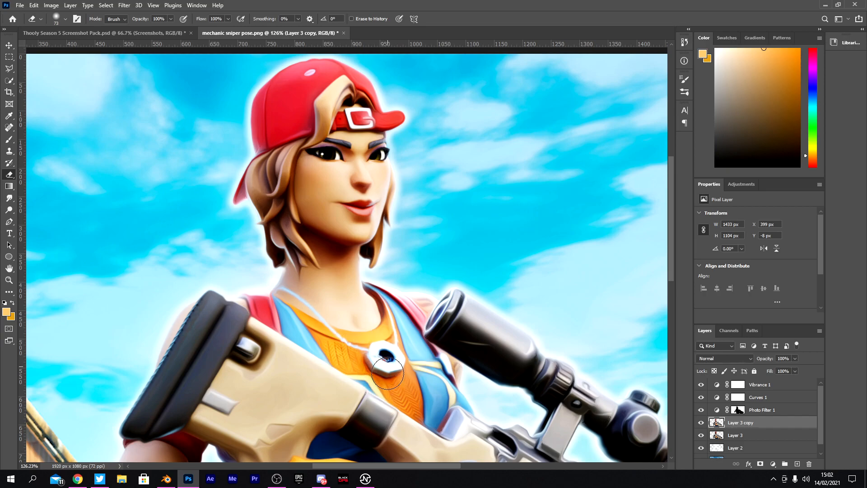
{"action": "scroll", "coordinate": [382, 358], "scroll_direction": "down", "scroll_amount": 3, "text": "alt"}
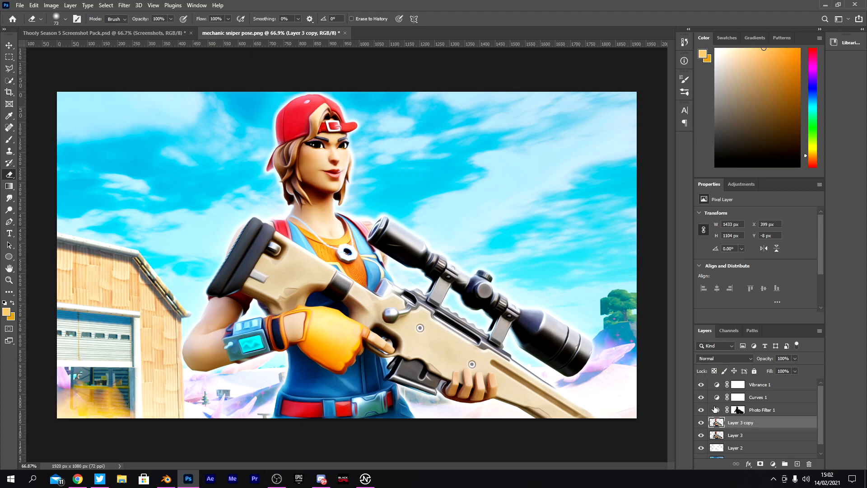
- Apply a Gaussian Blur with a radius of 1 pixel to background layer 30
{"action": "scroll", "coordinate": [722, 411], "scroll_direction": "down", "scroll_amount": 1}
{"action": "left_click", "coordinate": [754, 455]}
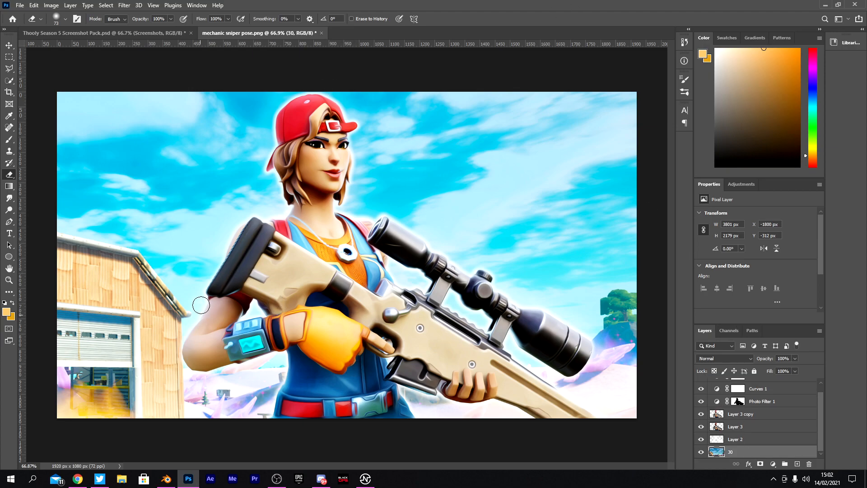
{"action": "left_click", "coordinate": [124, 5]}
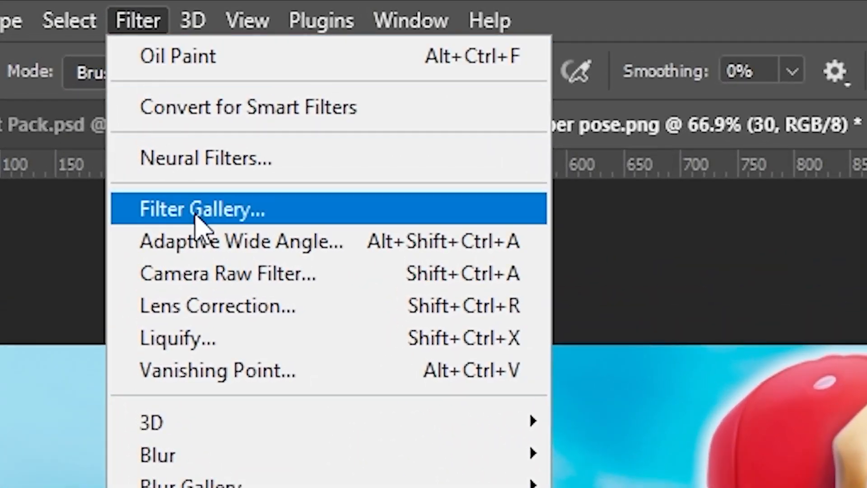
{"action": "mouse_move", "coordinate": [332, 455]}
{"action": "left_click", "coordinate": [651, 207]}
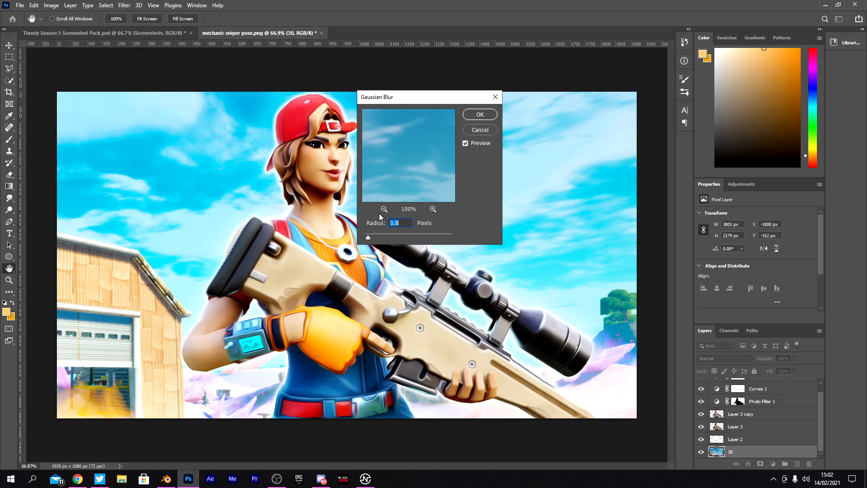
{"action": "type", "text": "1"}
{"action": "key", "text": "Return"}
{"action": "key", "text": "e"}
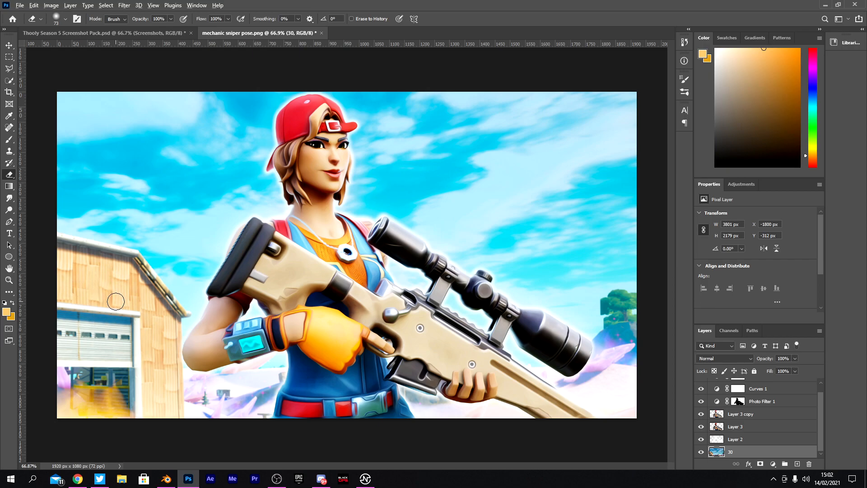
{"action": "scroll", "coordinate": [115, 301], "scroll_direction": "down", "scroll_amount": 5, "text": "alt"}
{"action": "scroll", "coordinate": [424, 303], "scroll_direction": "up", "scroll_amount": 5, "text": "alt"}
{"action": "scroll", "coordinate": [335, 278], "scroll_direction": "down", "scroll_amount": 3, "text": "alt"}
{"action": "scroll", "coordinate": [335, 278], "scroll_direction": "up", "scroll_amount": 1, "text": "alt"}
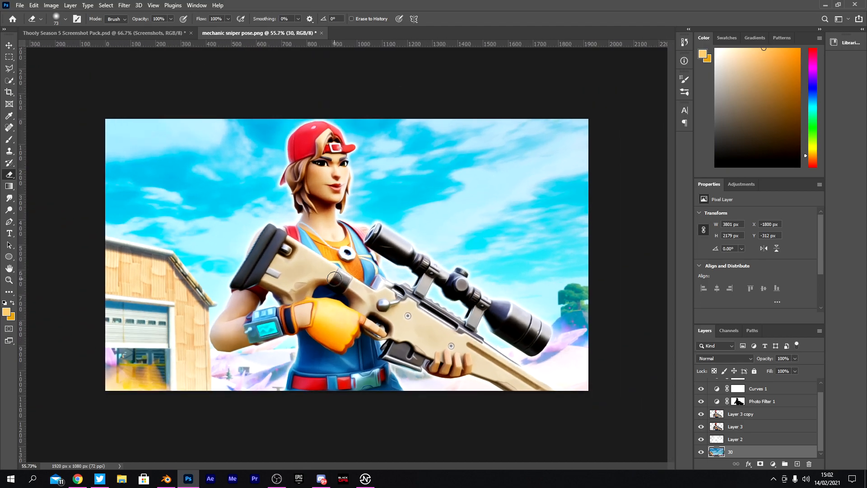
{"action": "scroll", "coordinate": [334, 278], "scroll_direction": "up", "scroll_amount": 3, "text": "alt"}
{"action": "scroll", "coordinate": [334, 278], "scroll_direction": "down", "scroll_amount": 3, "text": "alt"}
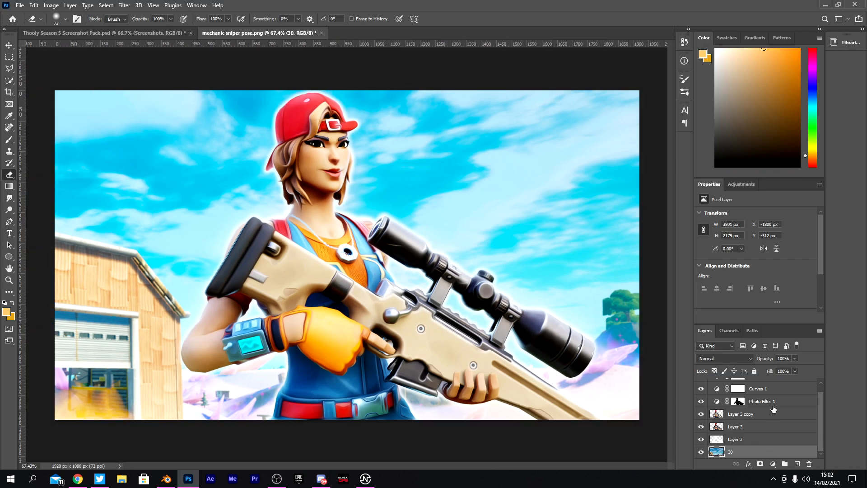
- Duplicate all layers from 30 up to Vibrance 1 and merge the duplicates into a single top layer
{"action": "scroll", "coordinate": [748, 453], "scroll_direction": "up", "scroll_amount": 1}
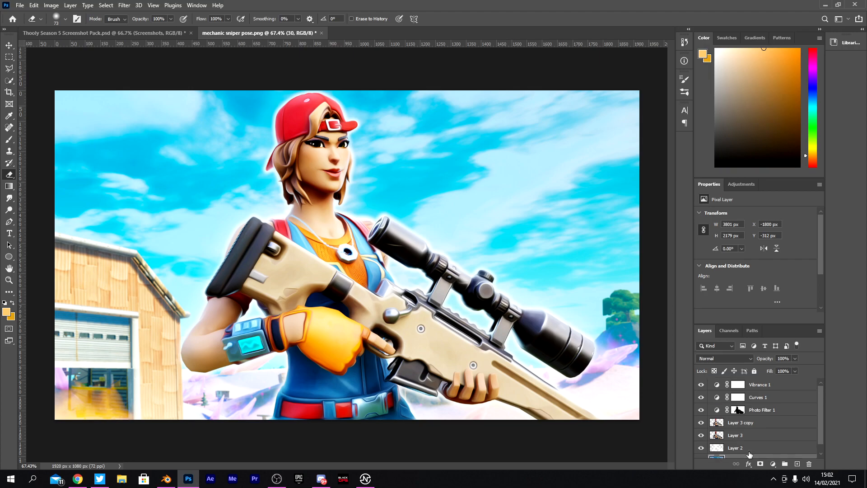
{"action": "left_click", "coordinate": [762, 385], "text": "shift"}
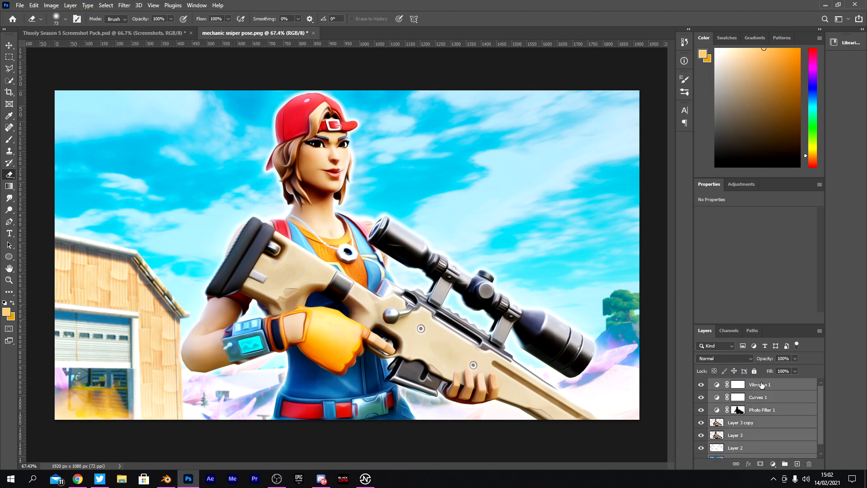
{"action": "key", "text": "ctrl+j"}
{"action": "key", "text": "ctrl+e"}
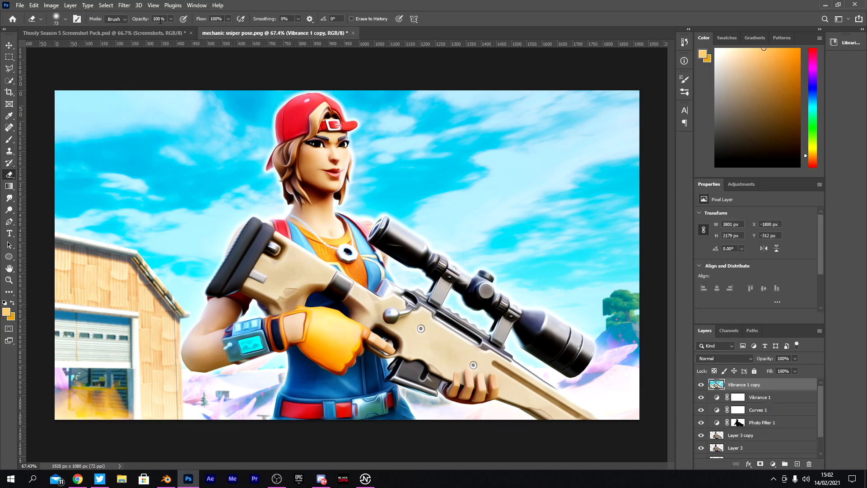
- Apply the Camera Raw filter to the merged layer with the settings loaded from Khao.xmp on the desktop
{"action": "left_click", "coordinate": [123, 5]}
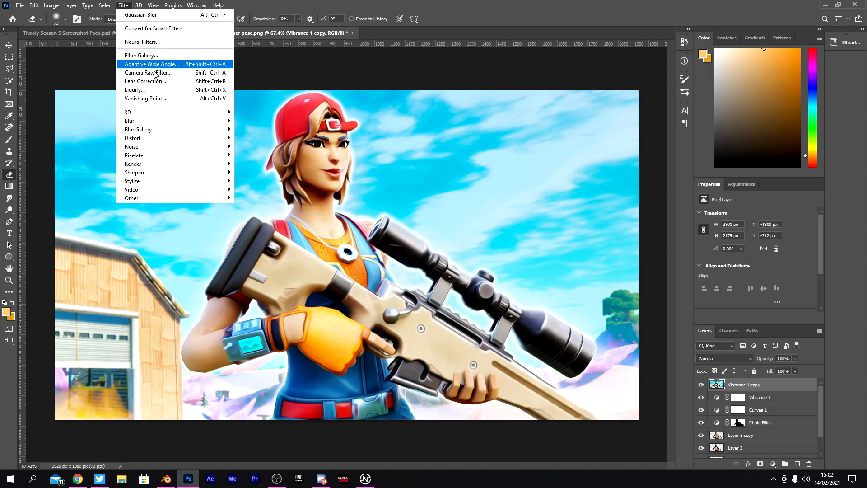
{"action": "left_click", "coordinate": [154, 72]}
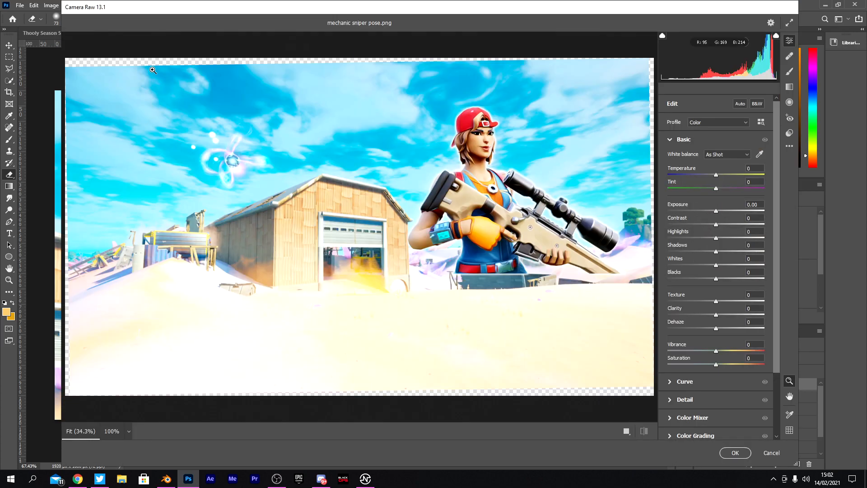
{"action": "left_click", "coordinate": [789, 148]}
{"action": "left_click", "coordinate": [782, 250]}
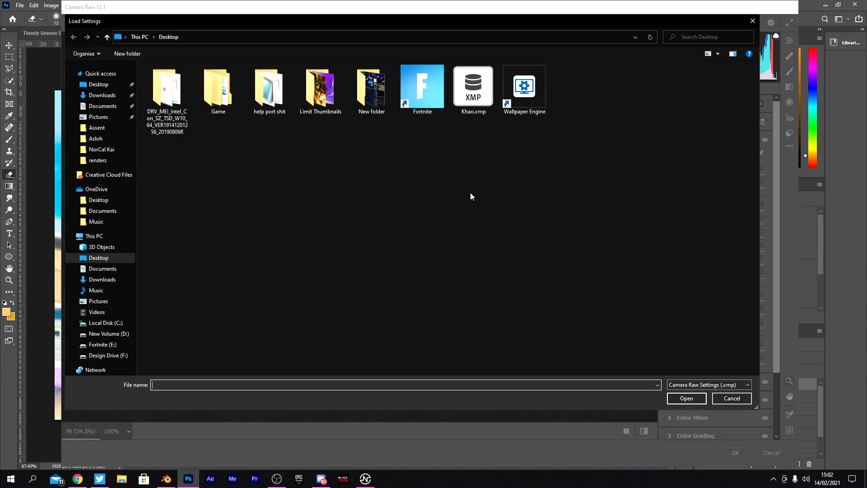
{"action": "left_click", "coordinate": [472, 93]}
{"action": "left_click", "coordinate": [684, 398]}
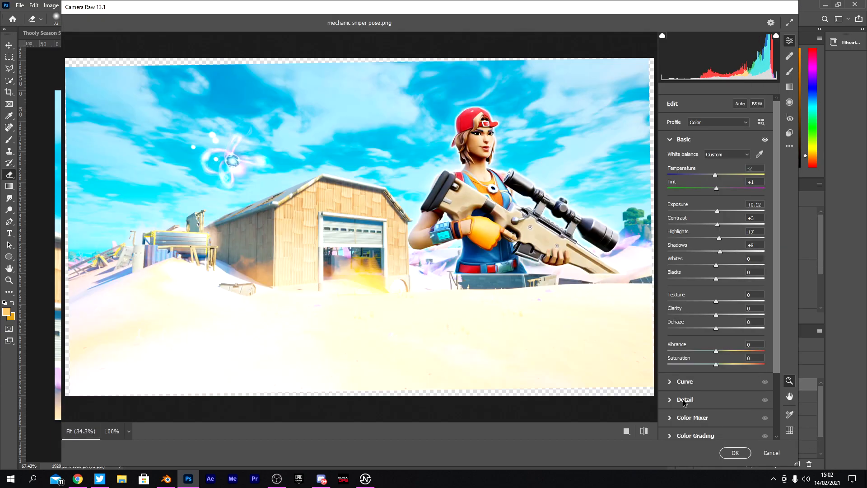
{"action": "left_click", "coordinate": [735, 452]}
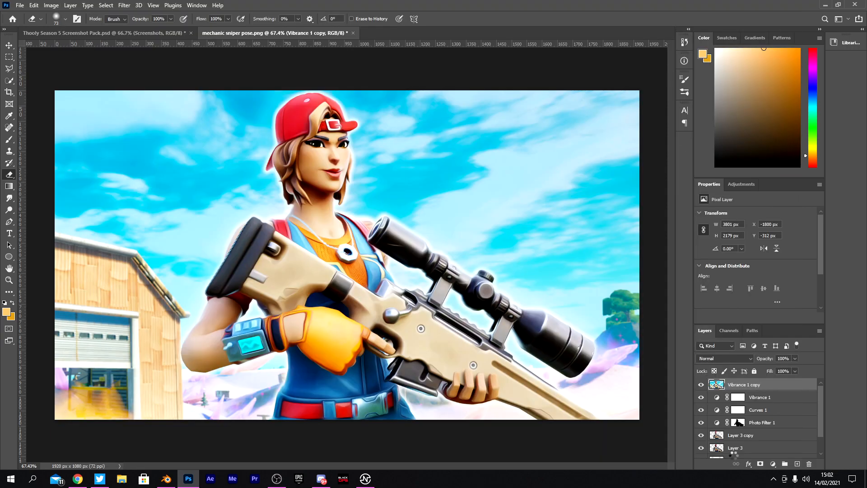
{"action": "scroll", "coordinate": [483, 316], "scroll_direction": "up", "scroll_amount": 3, "text": "alt"}
{"action": "scroll", "coordinate": [309, 144], "scroll_direction": "down", "scroll_amount": 4, "text": "alt"}
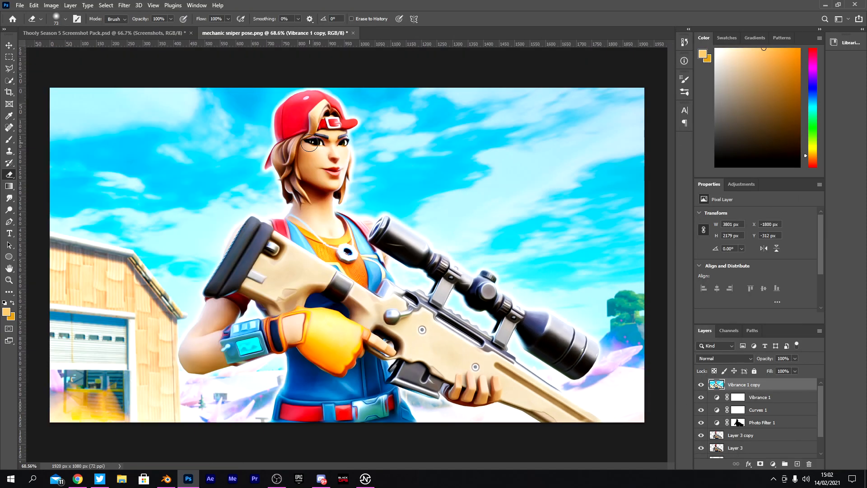
- Export the finished composite as a 1920 x 1080 JPG at 100% quality, saved as mechanic sniper pose.jpg in the Assent folder
{"action": "scroll", "coordinate": [309, 144], "scroll_direction": "up", "scroll_amount": 4, "text": "alt"}
{"action": "scroll", "coordinate": [283, 141], "scroll_direction": "down", "scroll_amount": 2, "text": "alt"}
{"action": "scroll", "coordinate": [283, 141], "scroll_direction": "down", "scroll_amount": 2, "text": "alt"}
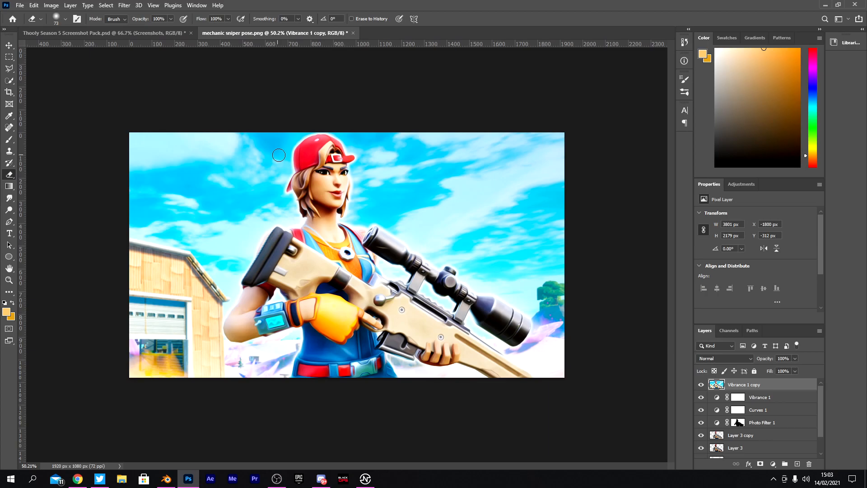
{"action": "scroll", "coordinate": [283, 140], "scroll_direction": "up", "scroll_amount": 5, "text": "alt"}
{"action": "scroll", "coordinate": [324, 341], "scroll_direction": "down", "scroll_amount": 5, "text": "alt"}
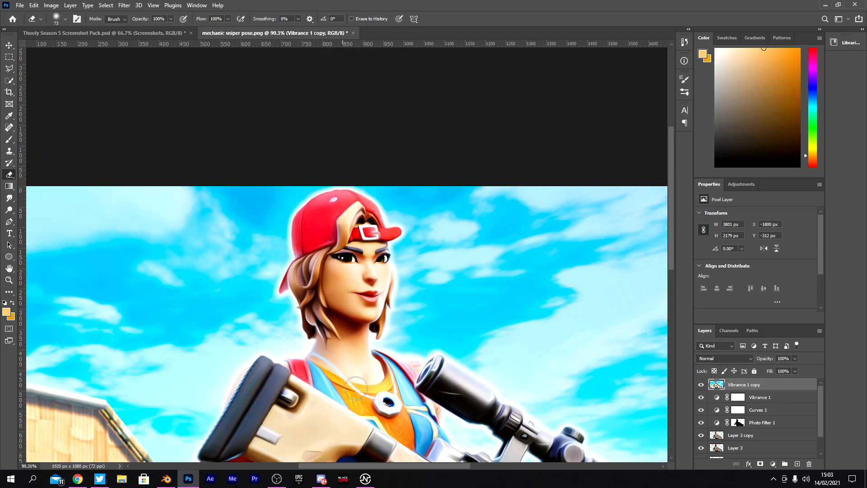
{"action": "scroll", "coordinate": [387, 384], "scroll_direction": "up", "scroll_amount": 1, "text": "alt"}
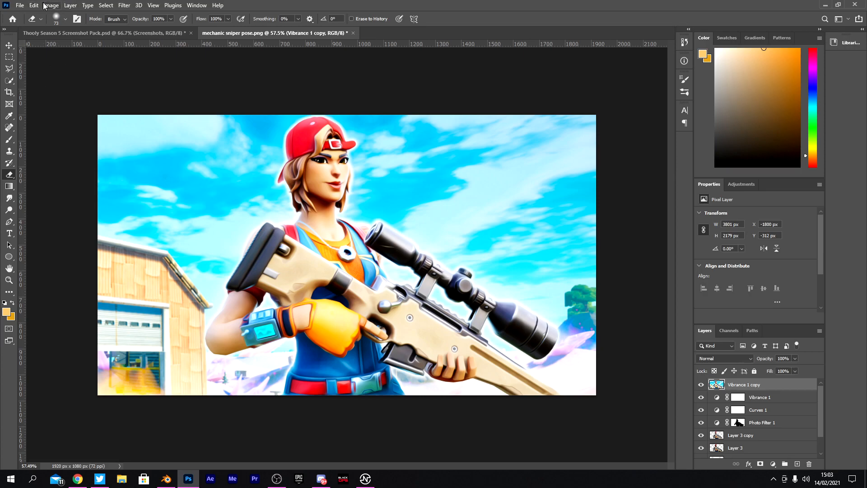
{"action": "left_click", "coordinate": [19, 6]}
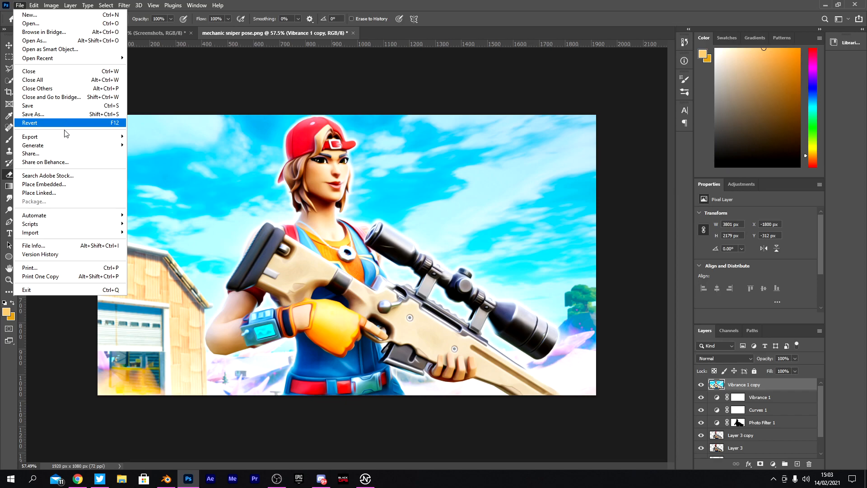
{"action": "mouse_move", "coordinate": [65, 136]}
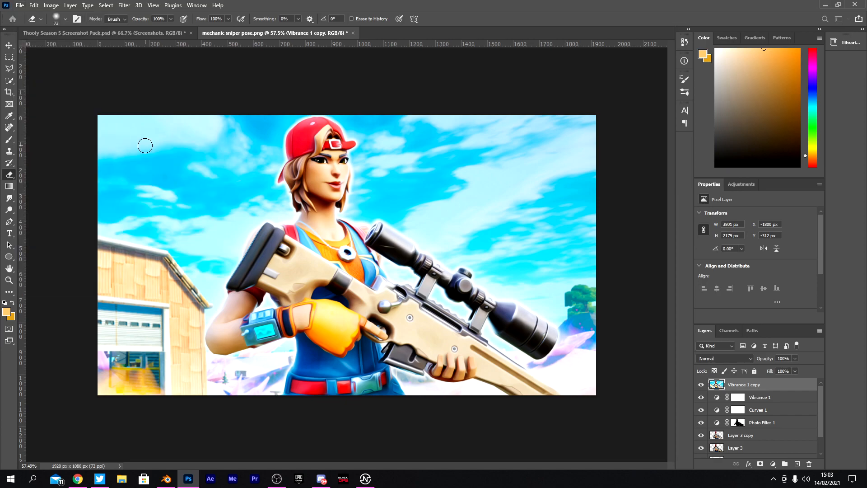
{"action": "key", "text": "ctrl+alt+shift+w"}
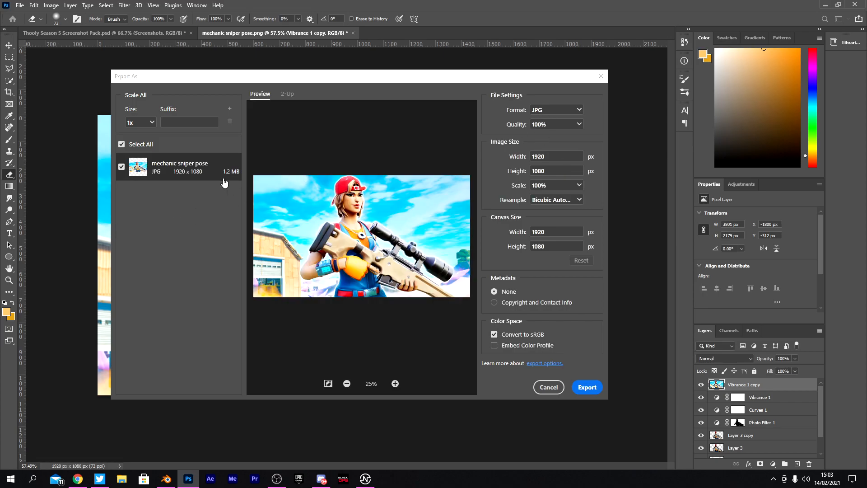
{"action": "left_click", "coordinate": [585, 387]}
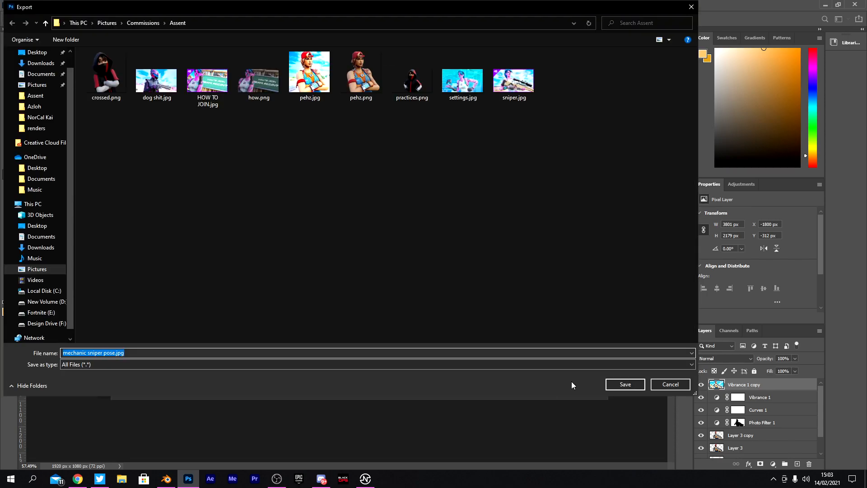
{"action": "key", "text": "Return"}
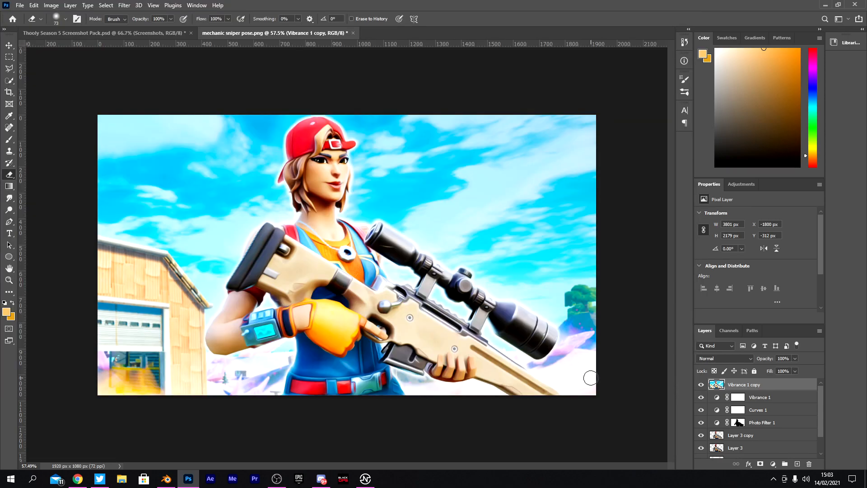